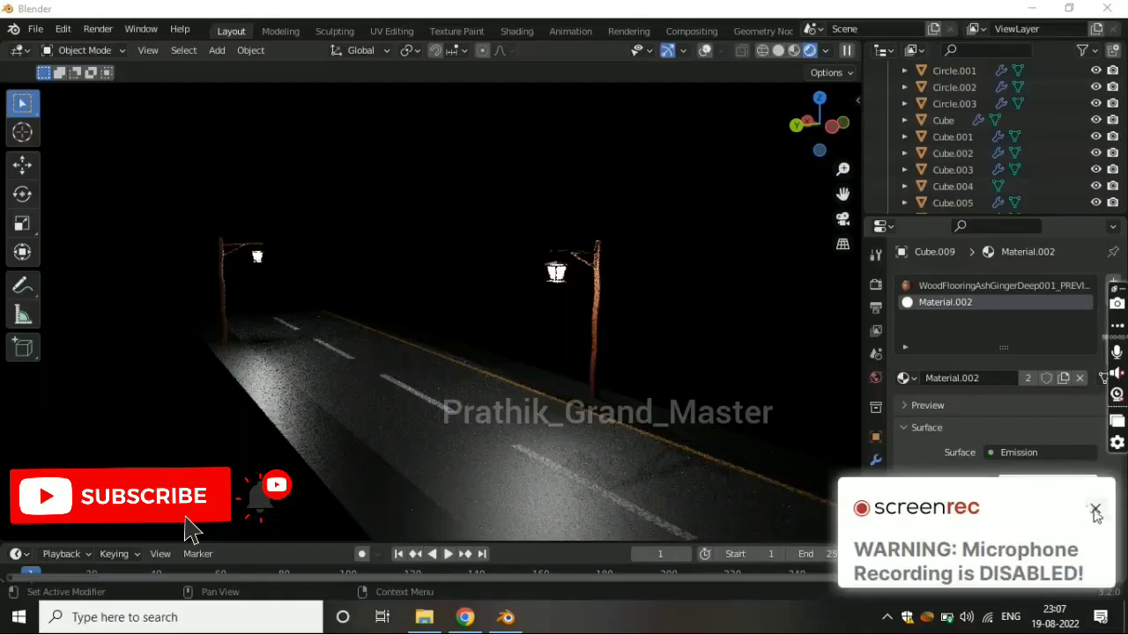
- Switch the viewport to Solid shading and box-select every object of the road scene
{"action": "left_click", "coordinate": [1093, 511]}
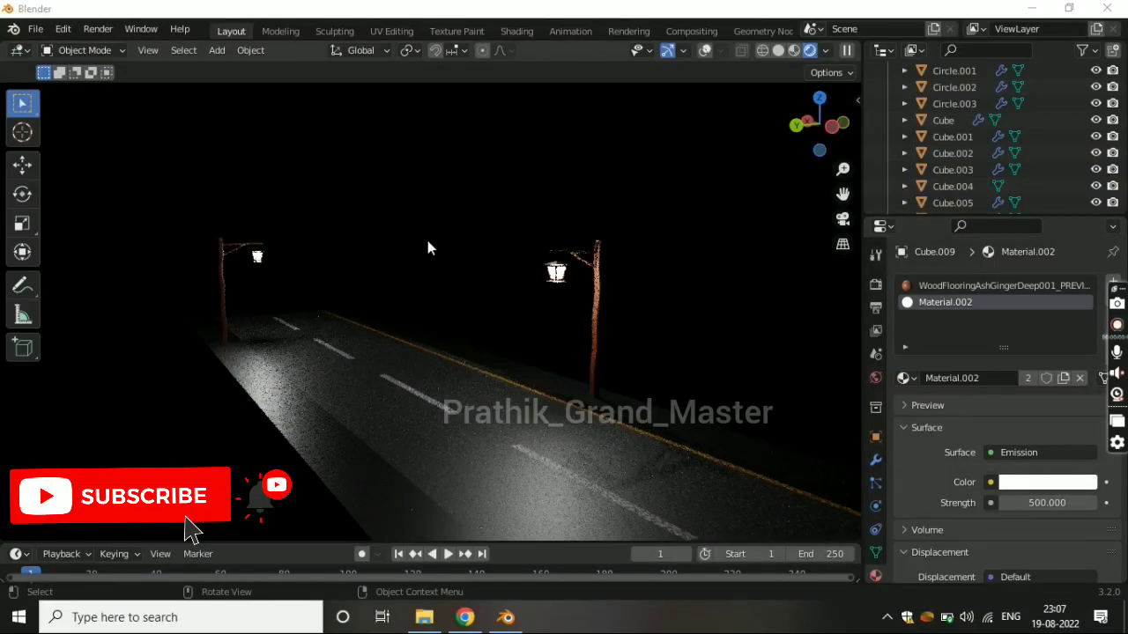
{"action": "left_click", "coordinate": [779, 53]}
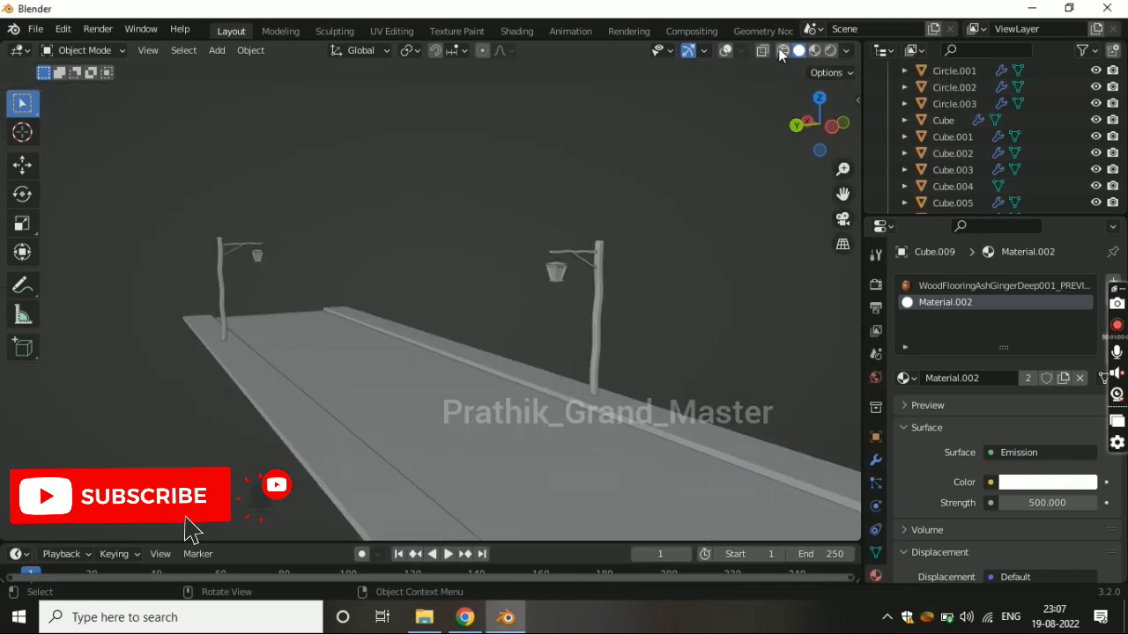
{"action": "scroll", "coordinate": [487, 325], "scroll_direction": "down", "scroll_amount": 5}
{"action": "left_click_drag", "start_coordinate": [232, 208], "coordinate": [809, 494]}
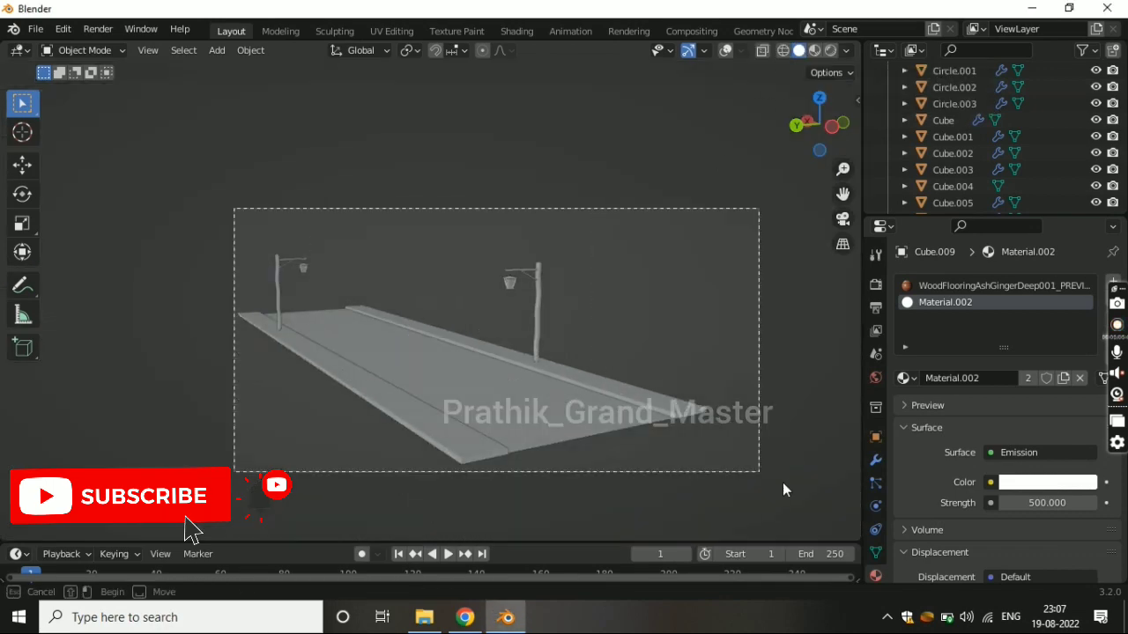
{"action": "middle_click_drag", "start_coordinate": [591, 414], "coordinate": [545, 396]}
- Delete all selected objects and return to a front view with overlays shown
{"action": "key", "text": "x"}
{"action": "left_click", "coordinate": [518, 404]}
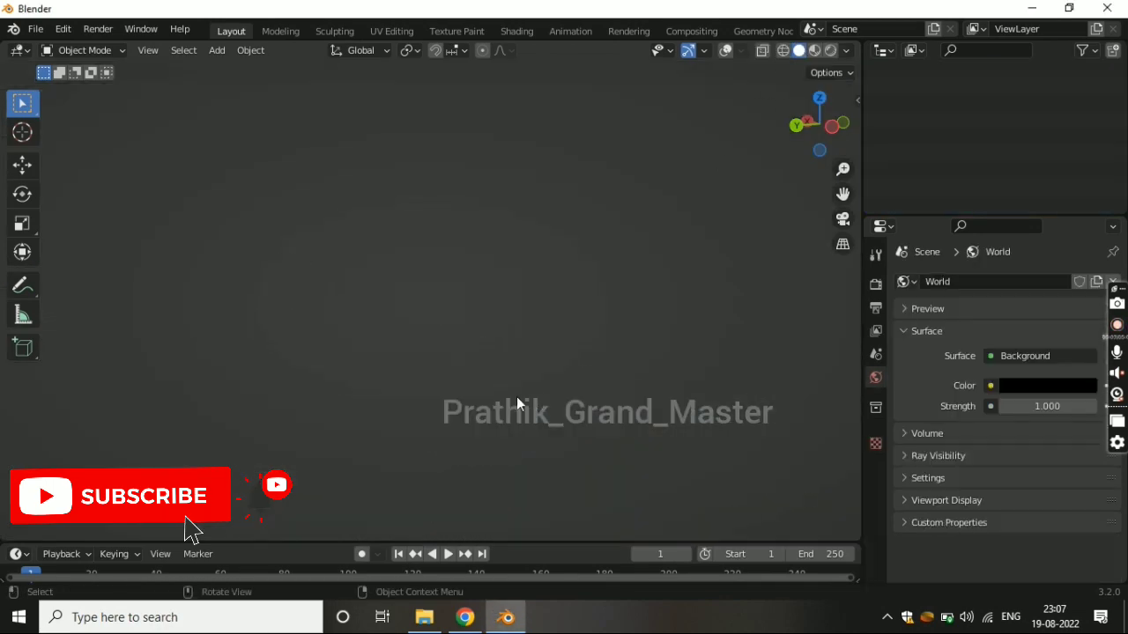
{"action": "key", "text": "KP_1"}
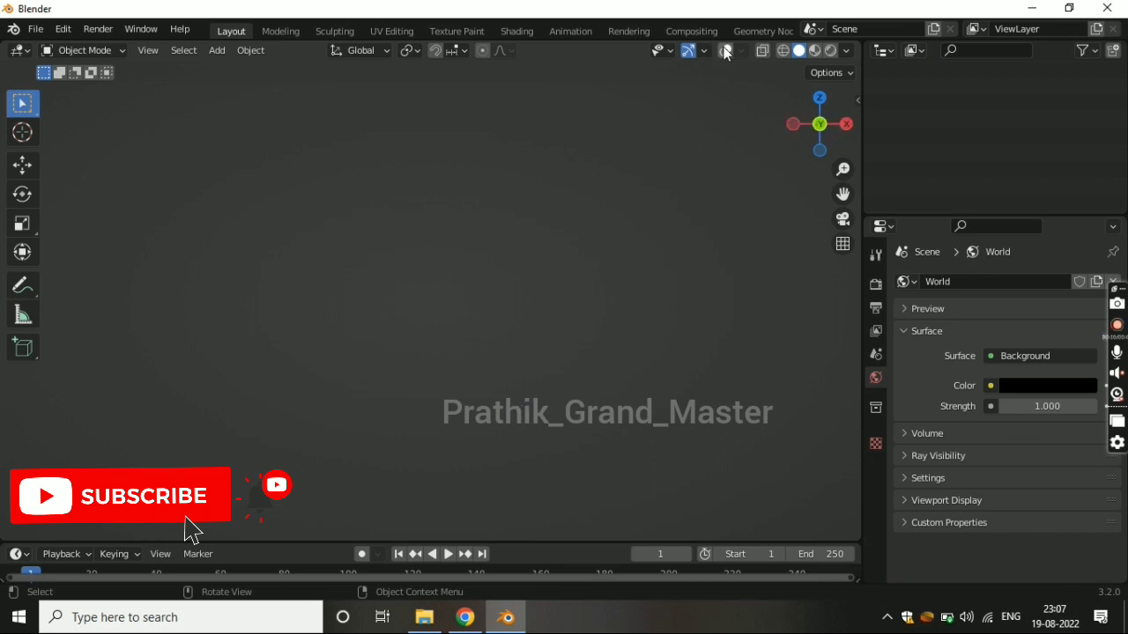
{"action": "left_click", "coordinate": [725, 51]}
- Add a cube at the origin and move it vertically along Z
{"action": "key", "text": "shift+a"}
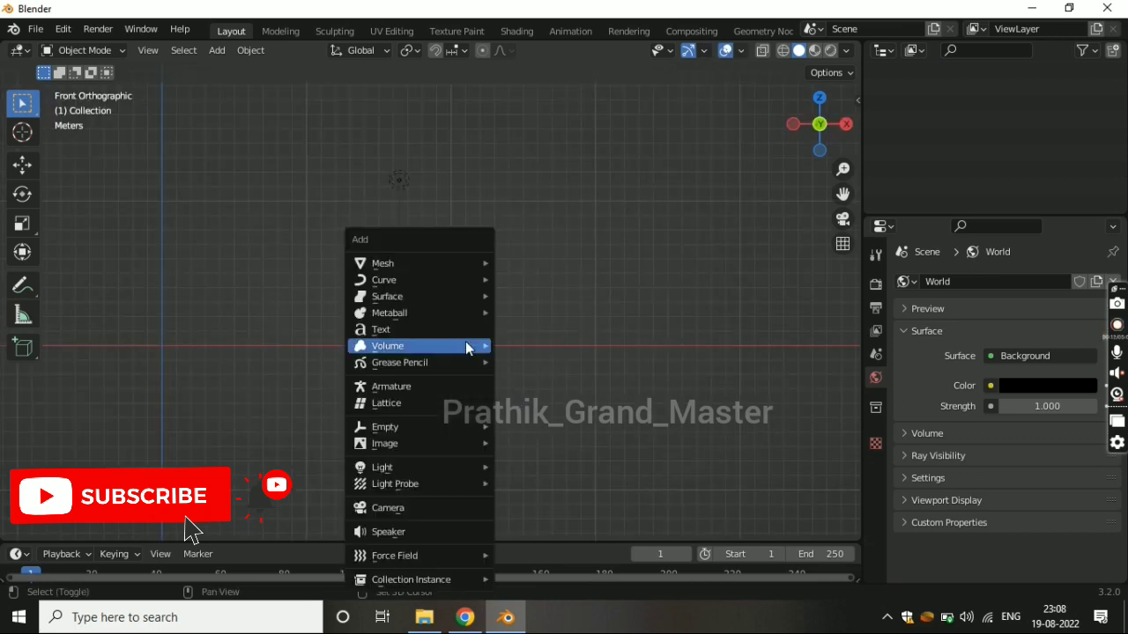
{"action": "left_click", "coordinate": [532, 279]}
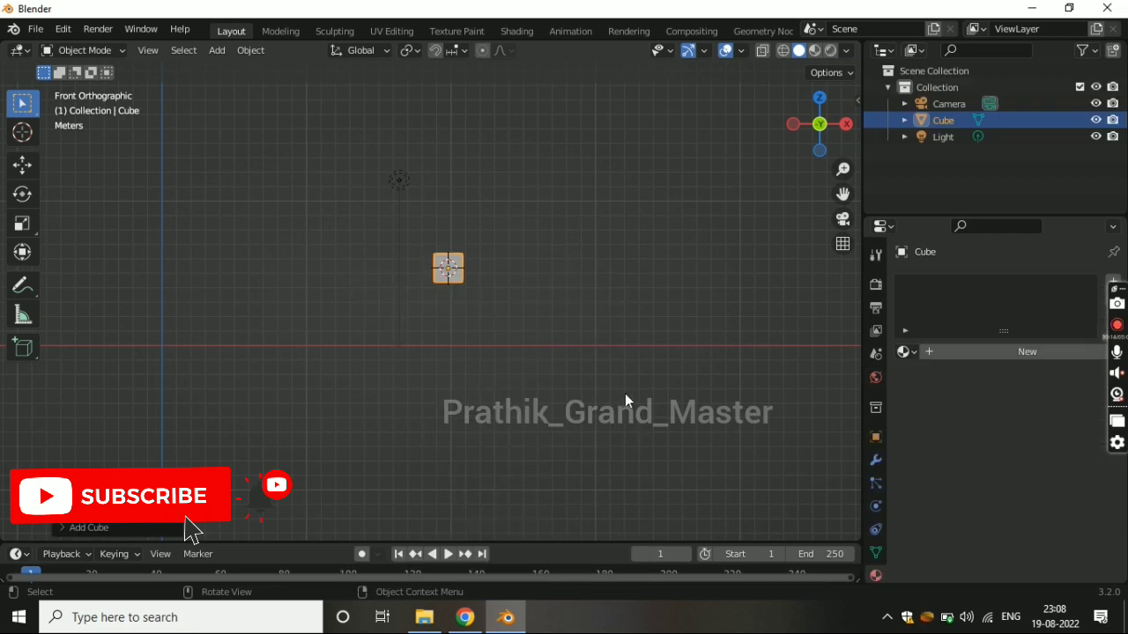
{"action": "key", "text": "g"}
{"action": "key", "text": "z"}
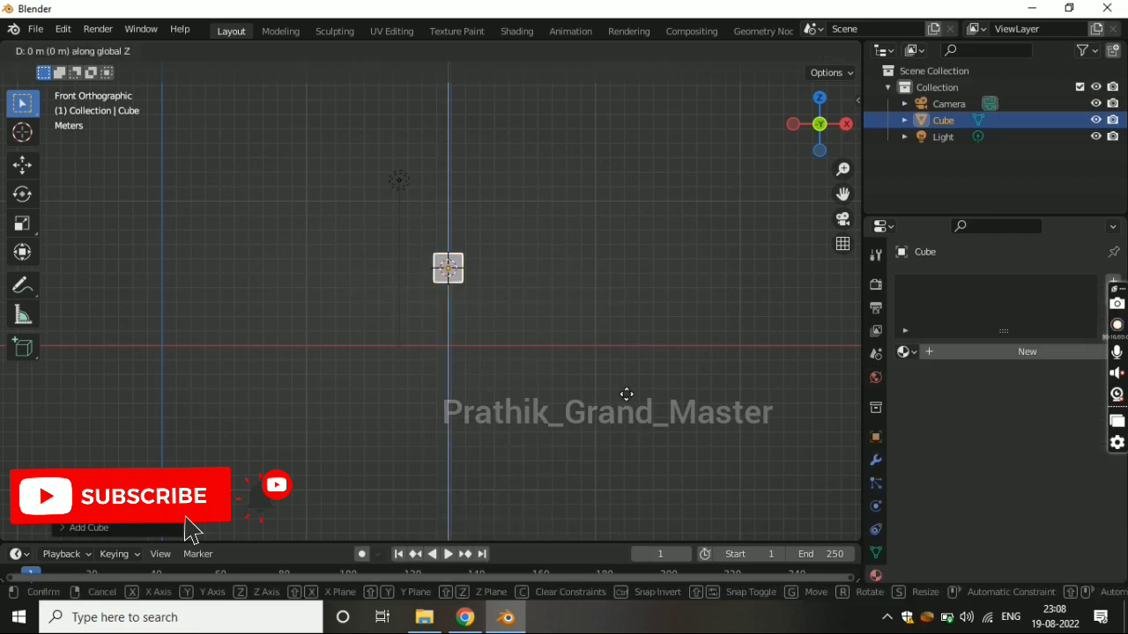
{"action": "left_click", "coordinate": [639, 455]}
- Slide the cube along X into position and centre the view on it
{"action": "scroll", "coordinate": [515, 379], "scroll_direction": "down", "scroll_amount": 2}
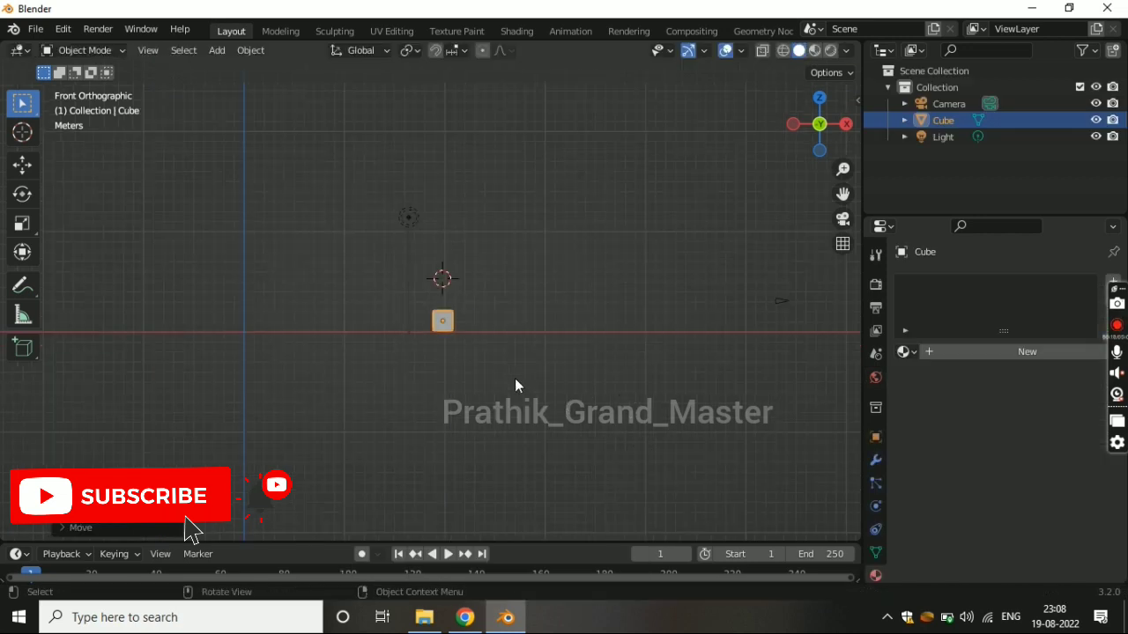
{"action": "key", "text": "g"}
{"action": "key", "text": "y"}
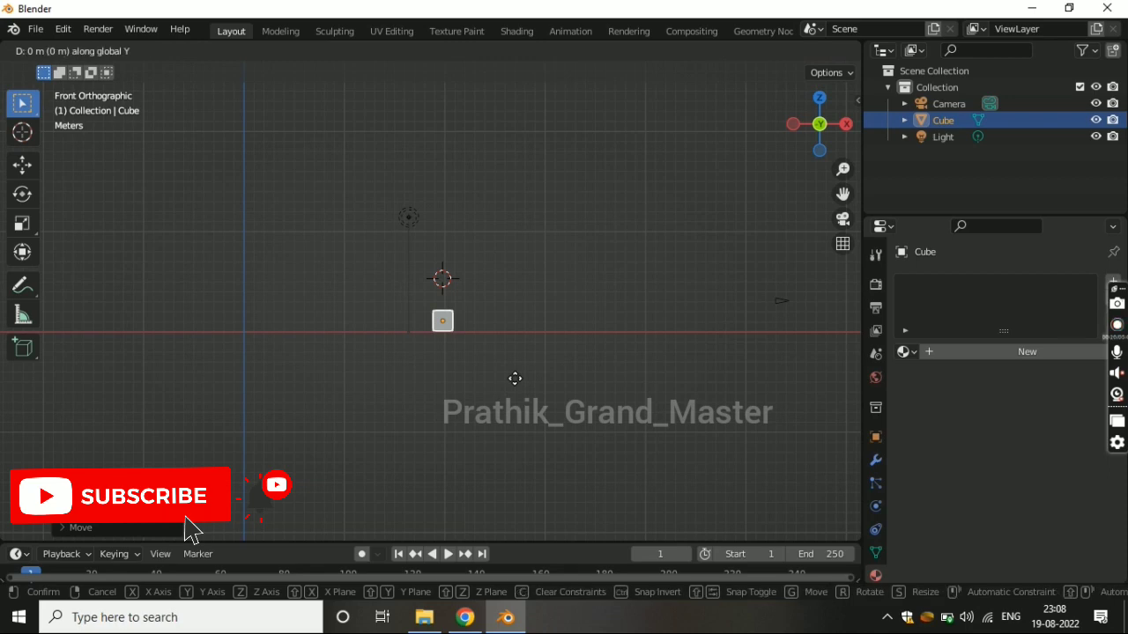
{"action": "key", "text": "x"}
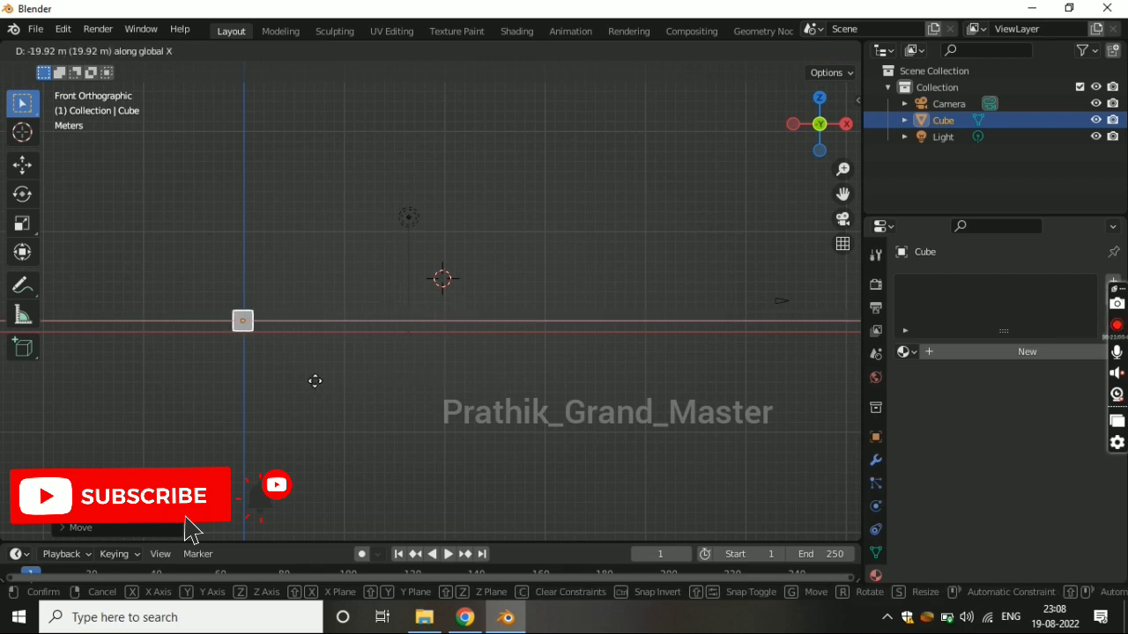
{"action": "left_click", "coordinate": [314, 381]}
{"action": "middle_click_drag", "start_coordinate": [317, 367], "coordinate": [534, 347], "text": "shift"}
{"action": "scroll", "coordinate": [648, 398], "scroll_direction": "up", "scroll_amount": 3}
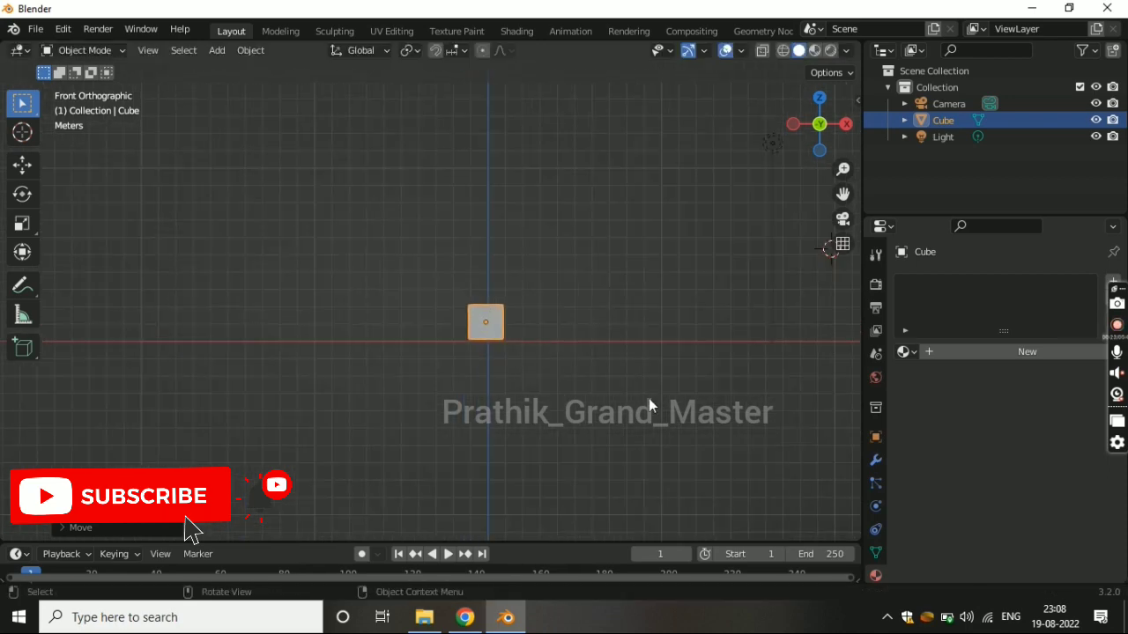
- Flatten the cube along Z into a slab, then reposition it along Z and Y
{"action": "key", "text": "s"}
{"action": "key", "text": "z"}
{"action": "left_click", "coordinate": [530, 330]}
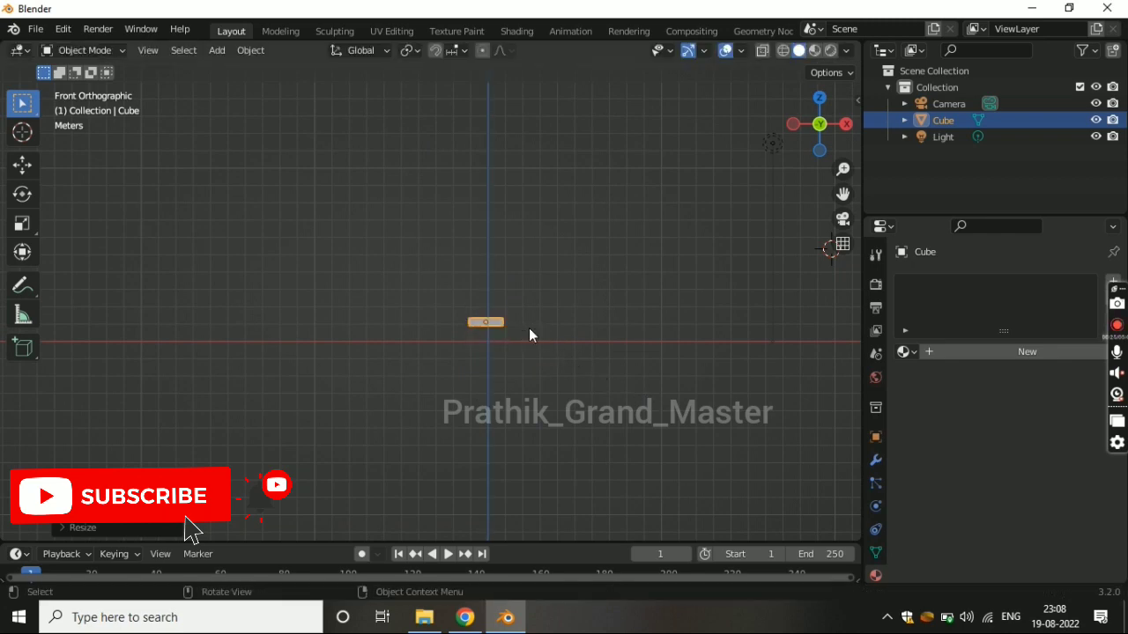
{"action": "key", "text": "g"}
{"action": "key", "text": "z"}
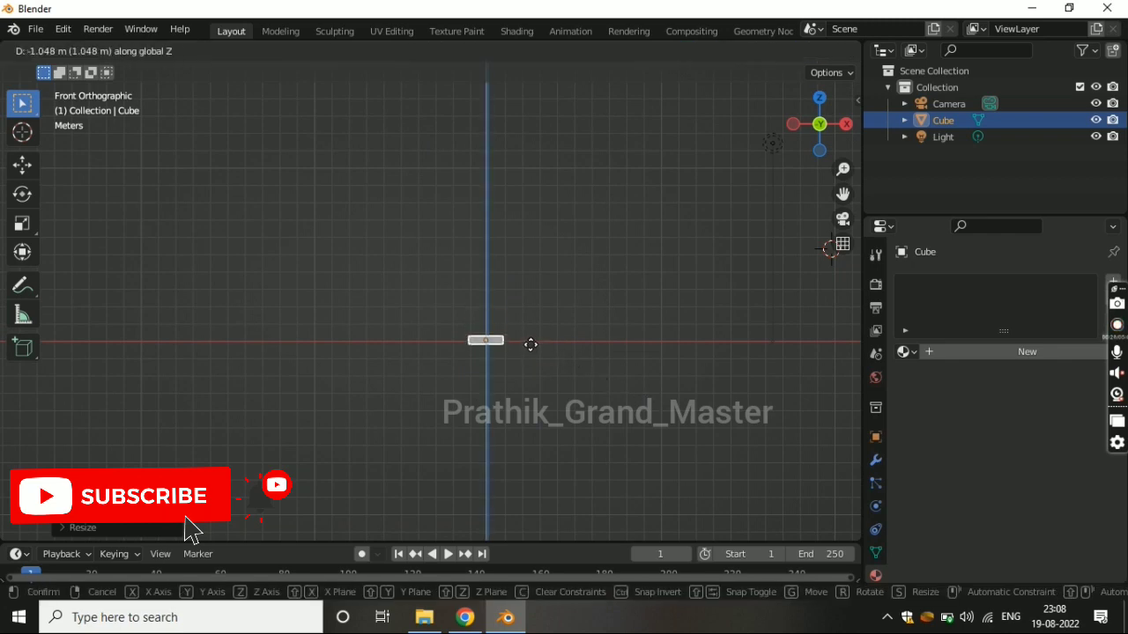
{"action": "left_click", "coordinate": [532, 343]}
{"action": "mouse_move", "coordinate": [532, 341]}
{"action": "middle_mouse_down"}
{"action": "mouse_move", "coordinate": [541, 383]}
{"action": "mouse_move", "coordinate": [456, 347]}
{"action": "middle_mouse_up"}
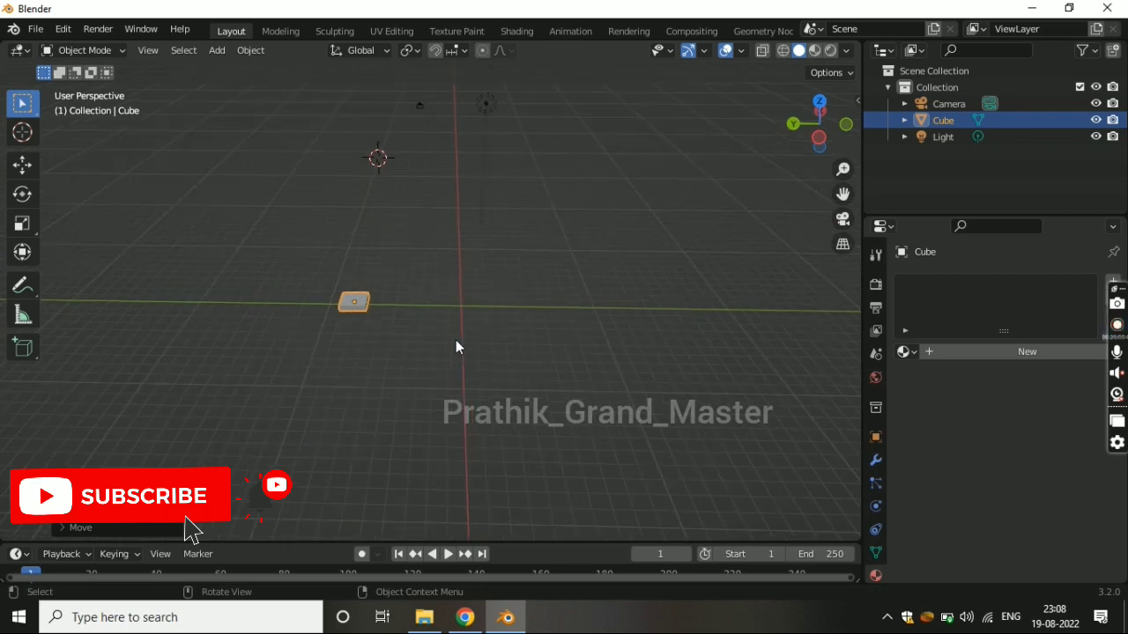
{"action": "key", "text": "g"}
{"action": "key", "text": "y"}
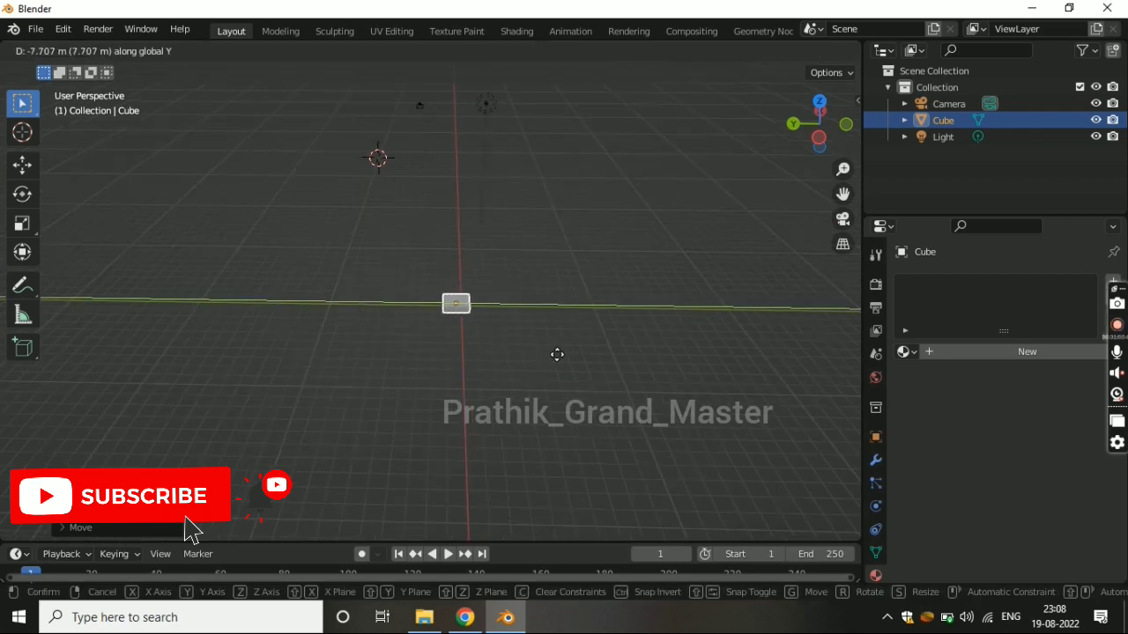
{"action": "left_click", "coordinate": [561, 354]}
{"action": "mouse_move", "coordinate": [561, 353]}
{"action": "middle_mouse_down"}
{"action": "mouse_move", "coordinate": [661, 296]}
{"action": "mouse_move", "coordinate": [623, 332]}
{"action": "middle_mouse_up"}
- Scale the slab further along Z to make it thinner
{"action": "key", "text": "s"}
{"action": "key", "text": "z"}
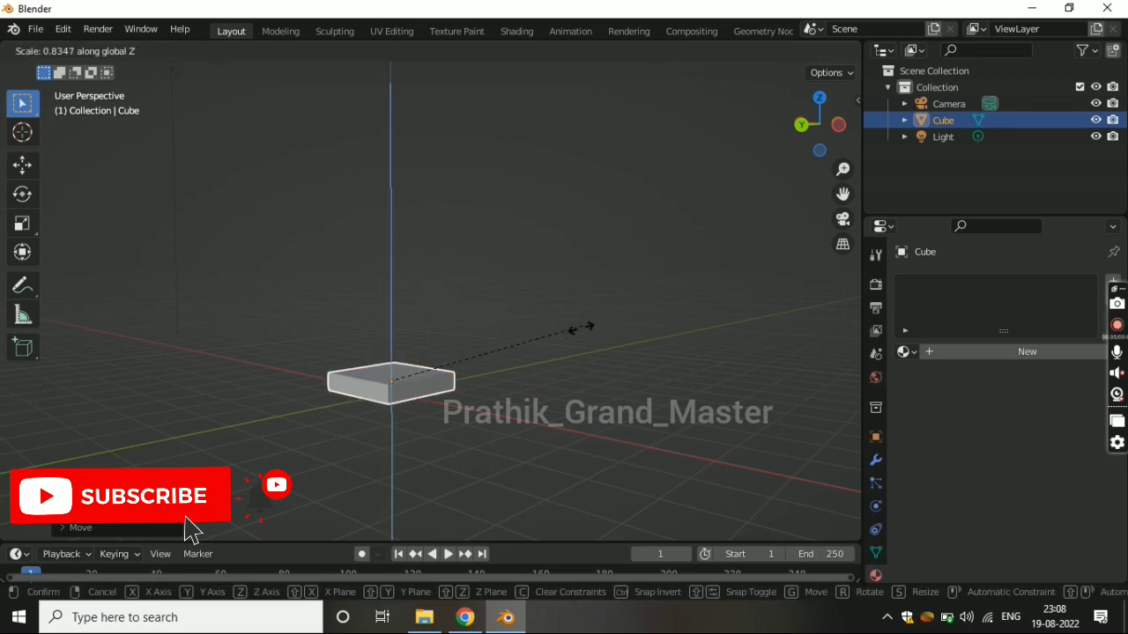
{"action": "left_click", "coordinate": [584, 327]}
{"action": "scroll", "coordinate": [488, 414], "scroll_direction": "down", "scroll_amount": 2}
- Check the slab from the top, right and front numpad views
{"action": "key", "text": "KP_7"}
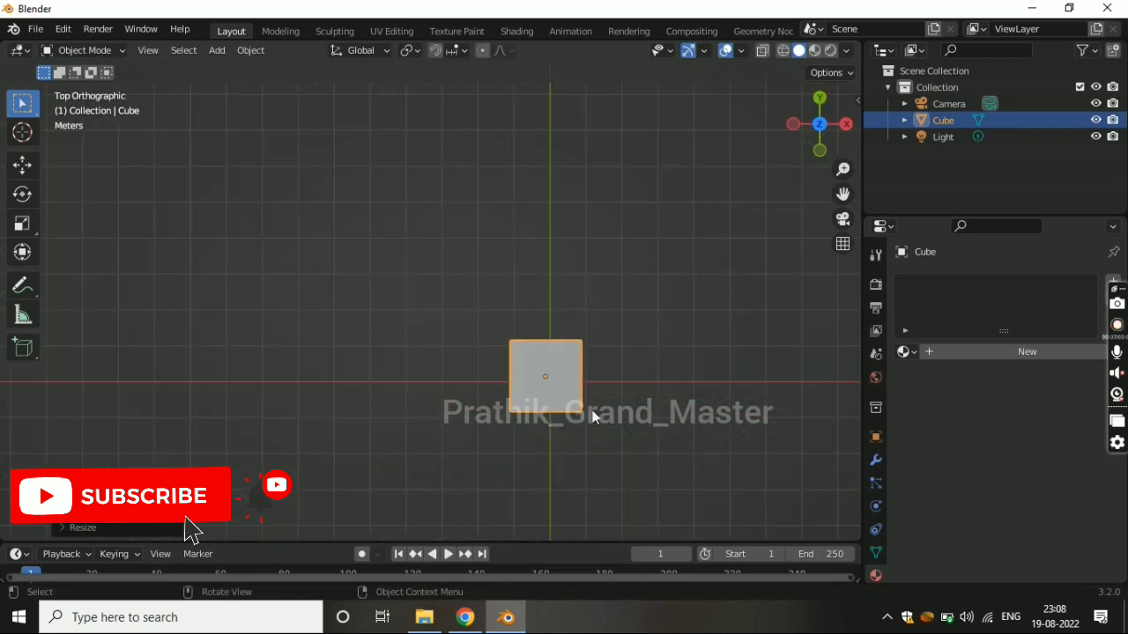
{"action": "scroll", "coordinate": [594, 416], "scroll_direction": "up", "scroll_amount": 1}
{"action": "scroll", "coordinate": [599, 419], "scroll_direction": "up", "scroll_amount": 3}
{"action": "middle_click_drag", "start_coordinate": [606, 419], "coordinate": [606, 418]}
{"action": "key", "text": "KP_3"}
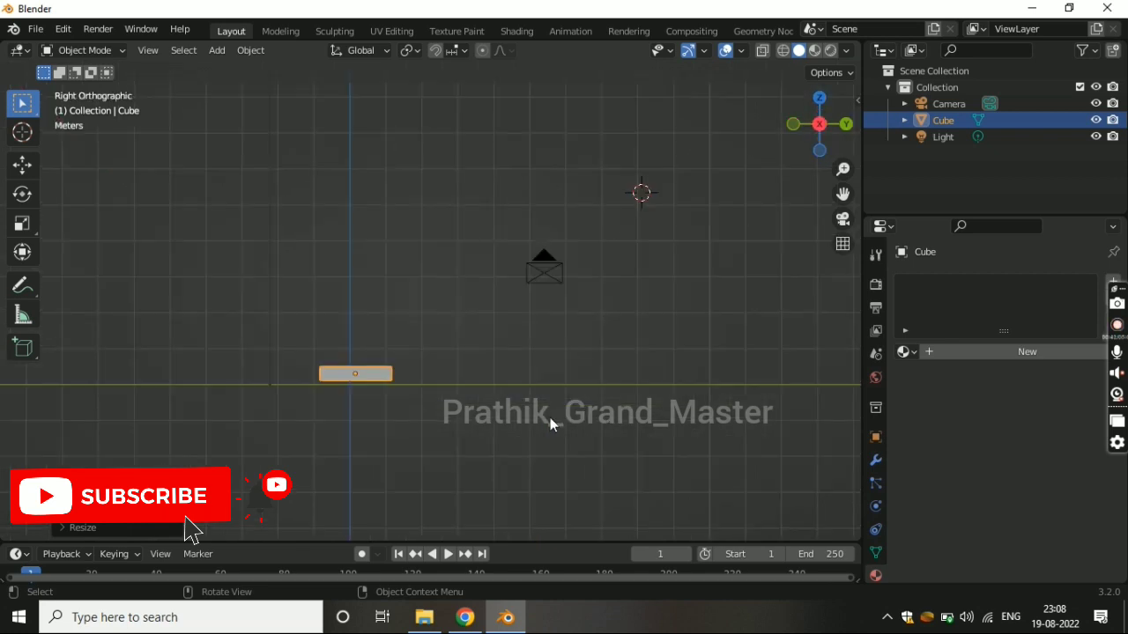
{"action": "key", "text": "KP_1"}
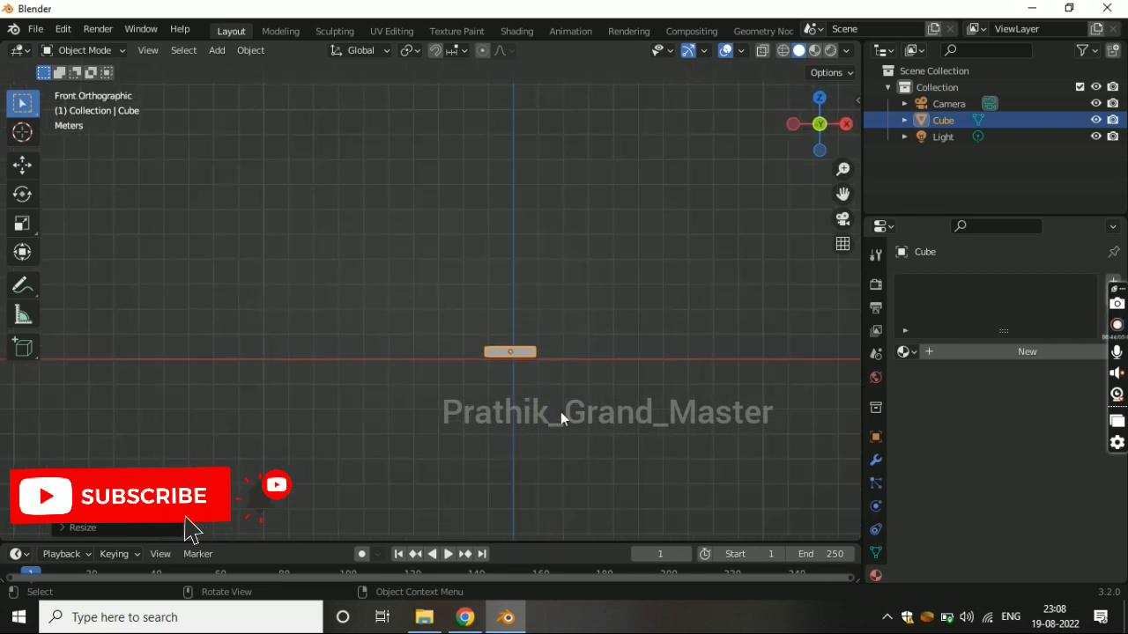
{"action": "key", "text": "KP_7"}
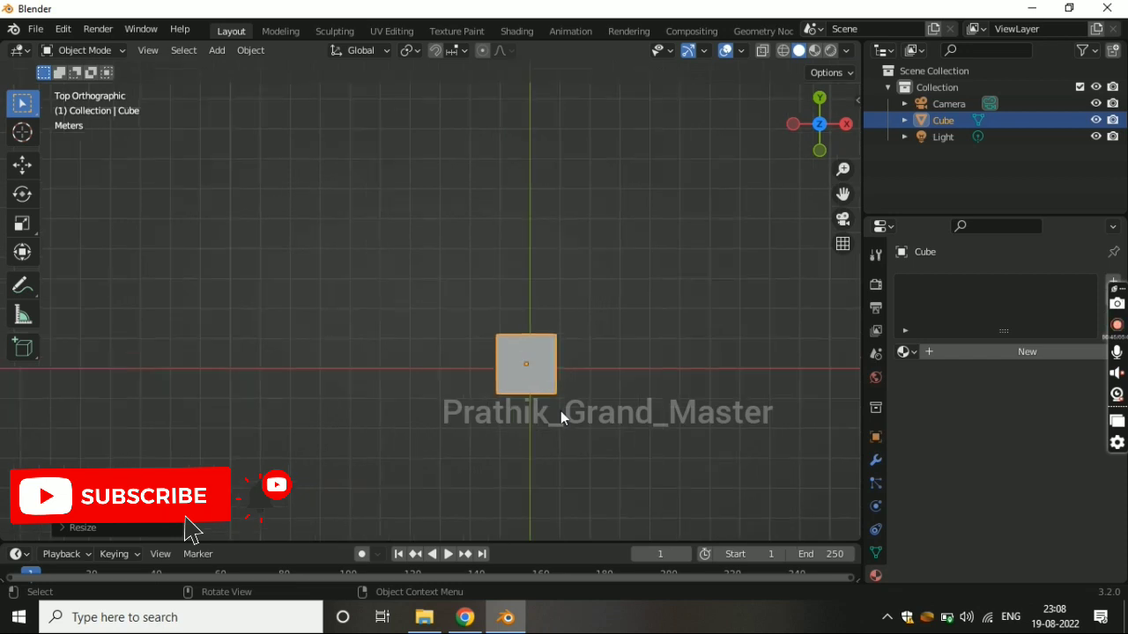
- Duplicate the slab along X to place a second tile beside the original
{"action": "key", "text": "shift+d"}
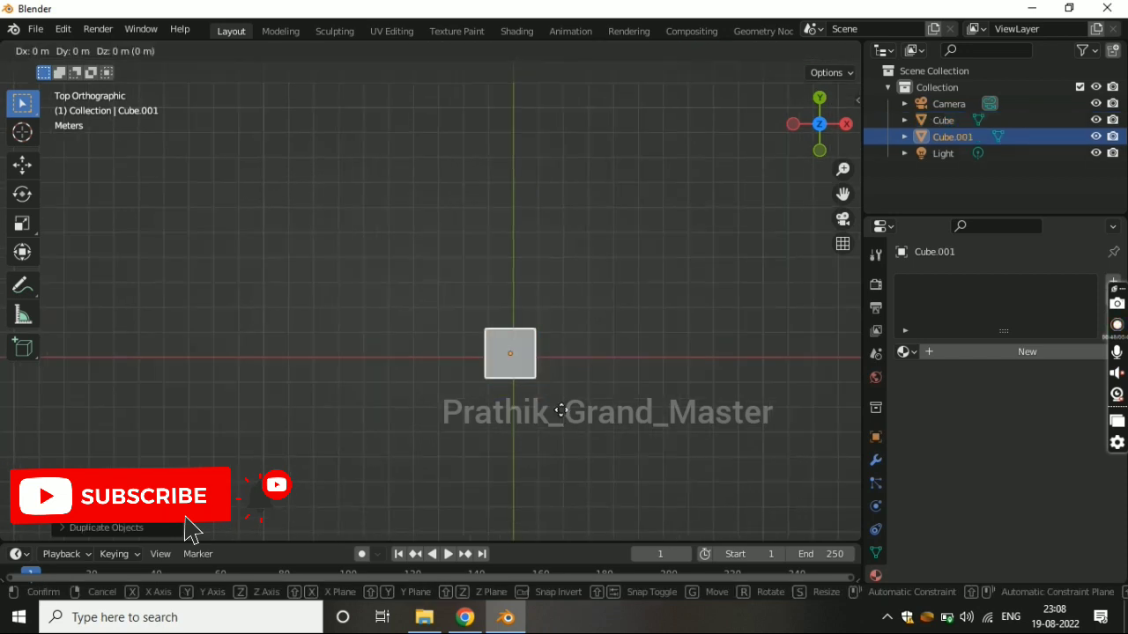
{"action": "key", "text": "x"}
{"action": "left_click", "coordinate": [612, 415]}
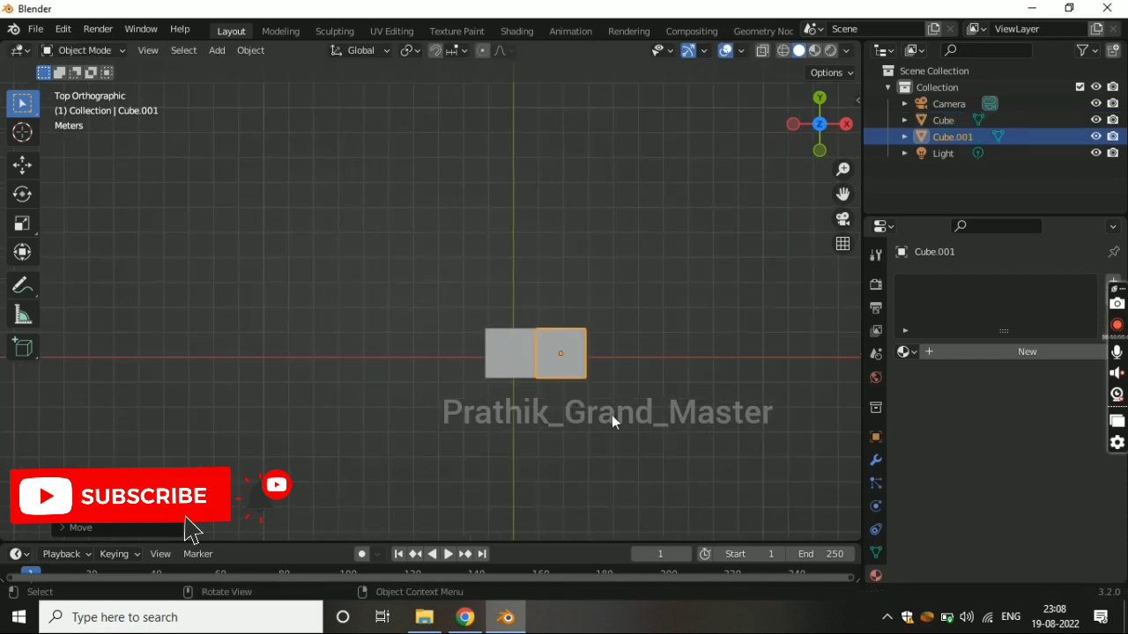
{"action": "key", "text": "g"}
{"action": "key", "text": "x"}
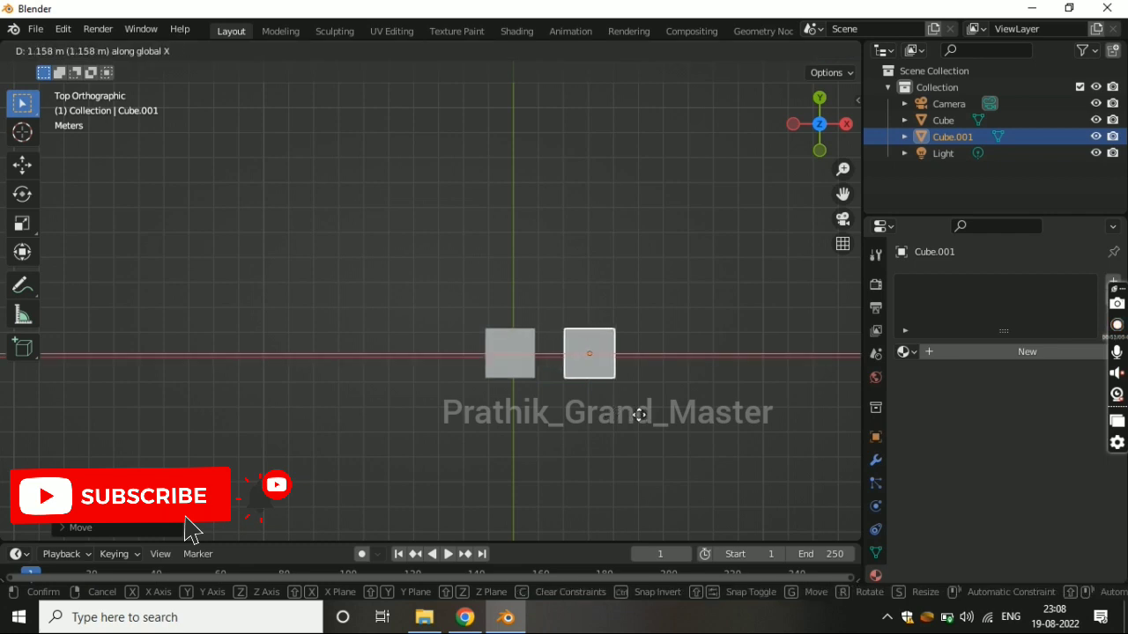
{"action": "left_click", "coordinate": [639, 415]}
{"action": "key", "text": "ctrl+z"}
- Add third and fourth tiles along X to complete a row of four
{"action": "key", "text": "shift+d"}
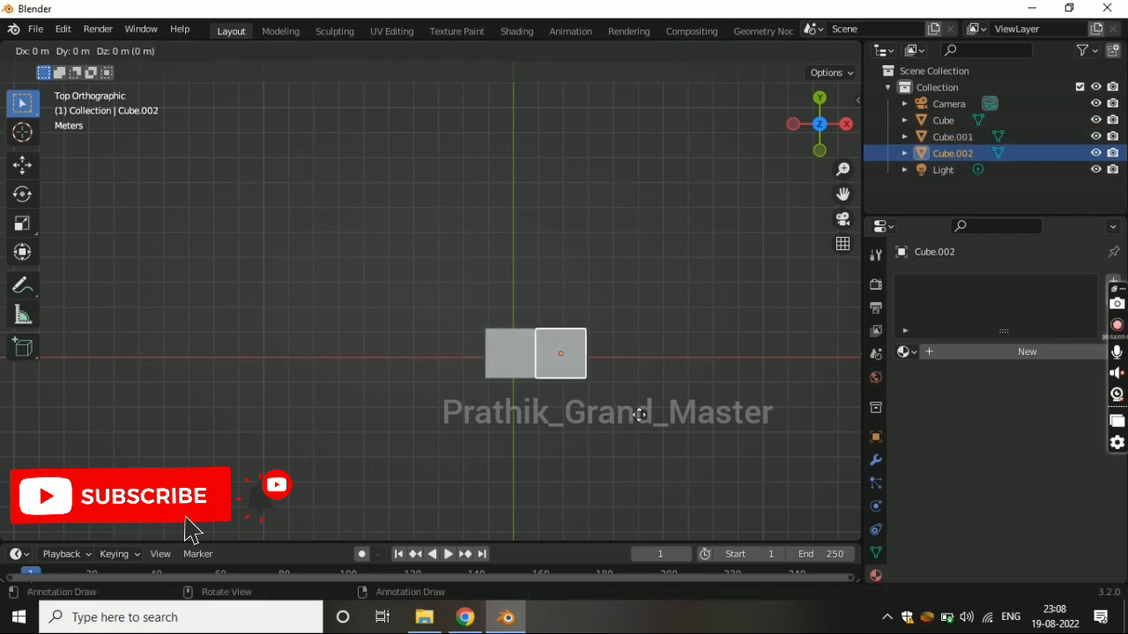
{"action": "key", "text": "x"}
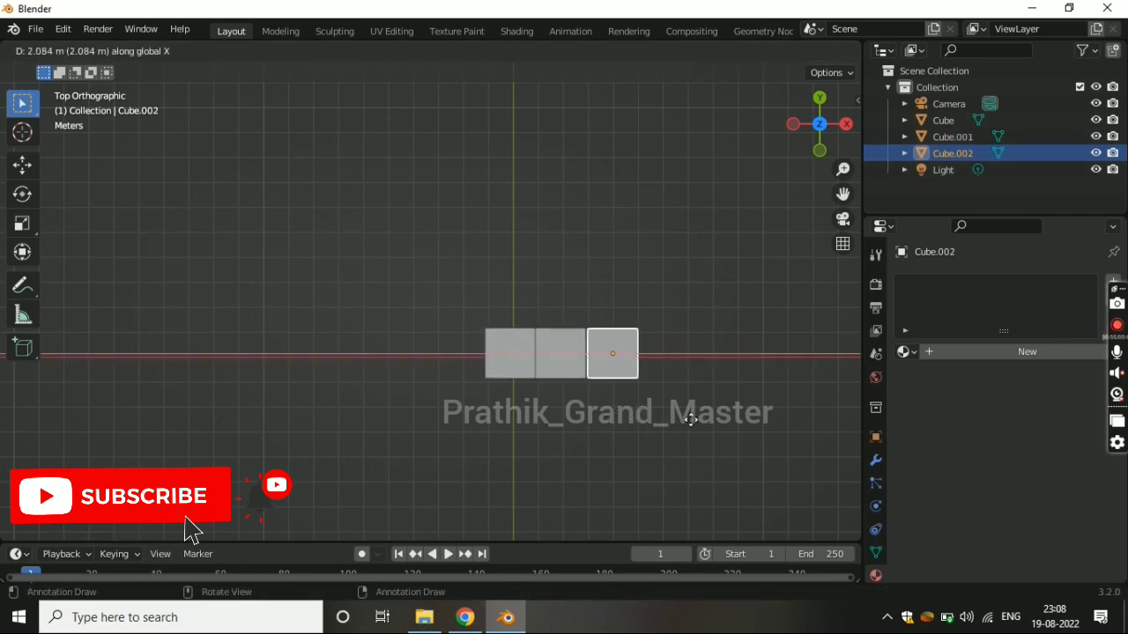
{"action": "left_click", "coordinate": [686, 419]}
{"action": "scroll", "coordinate": [687, 419], "scroll_direction": "down", "scroll_amount": 1}
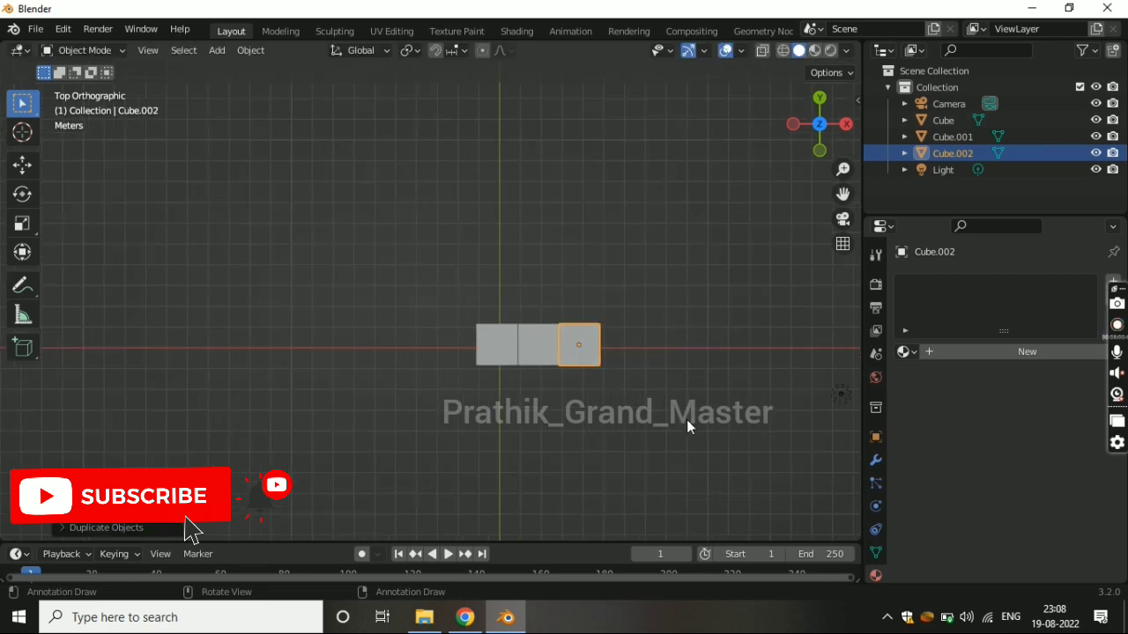
{"action": "key", "text": "shift+d"}
{"action": "key", "text": "x"}
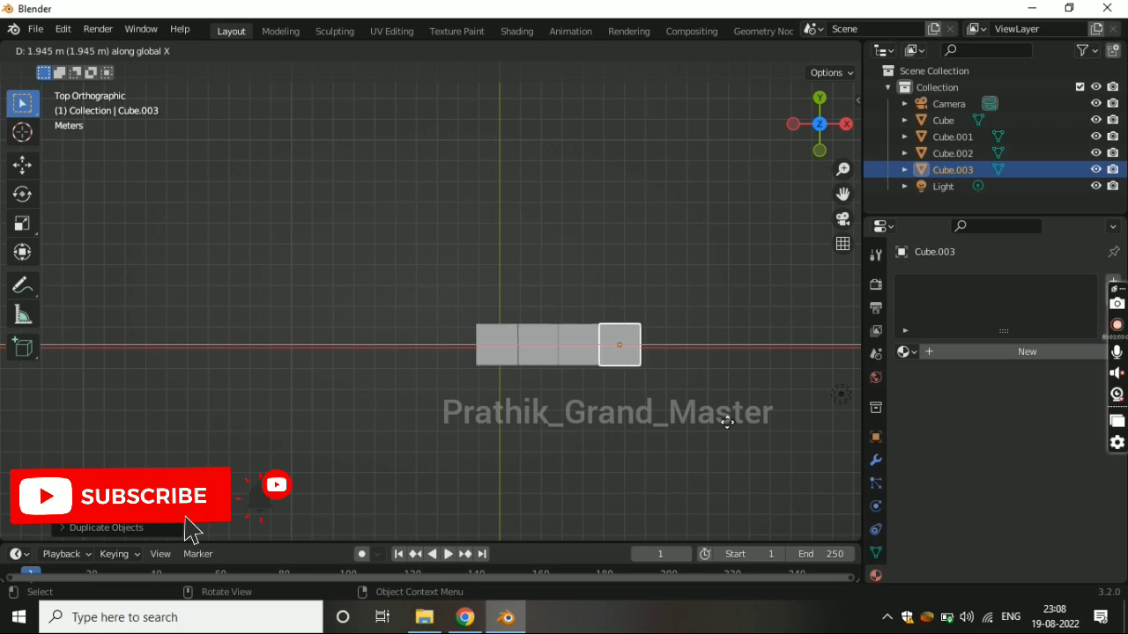
{"action": "left_click", "coordinate": [720, 424]}
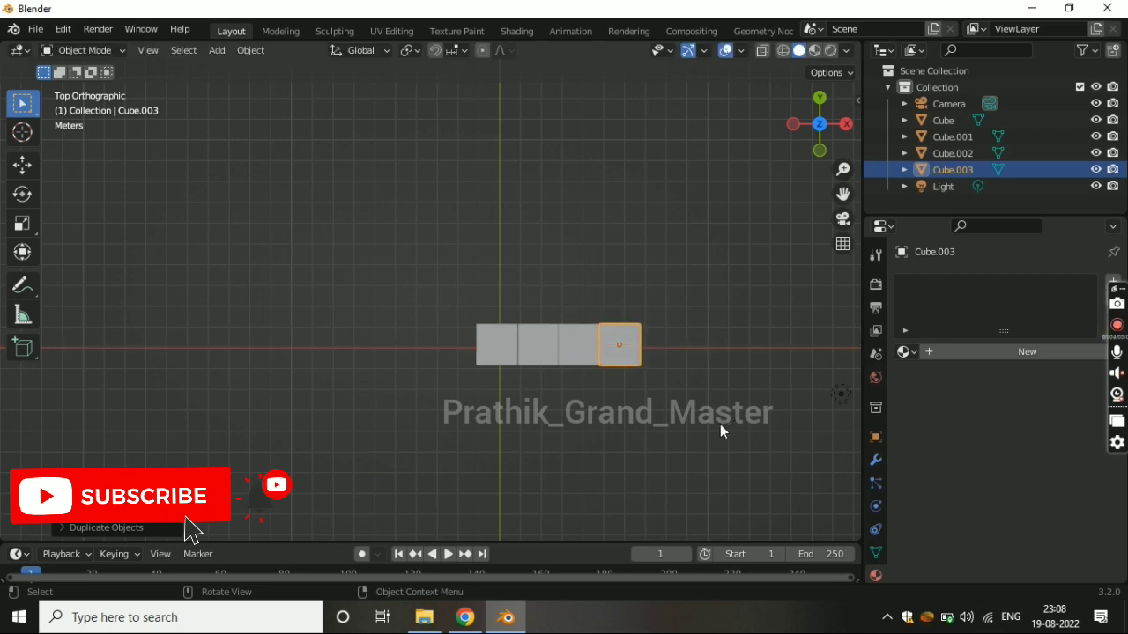
- Duplicate the row of four tiles along Y to form a second row below
{"action": "left_click", "coordinate": [720, 424]}
{"action": "left_click_drag", "start_coordinate": [605, 403], "coordinate": [463, 330]}
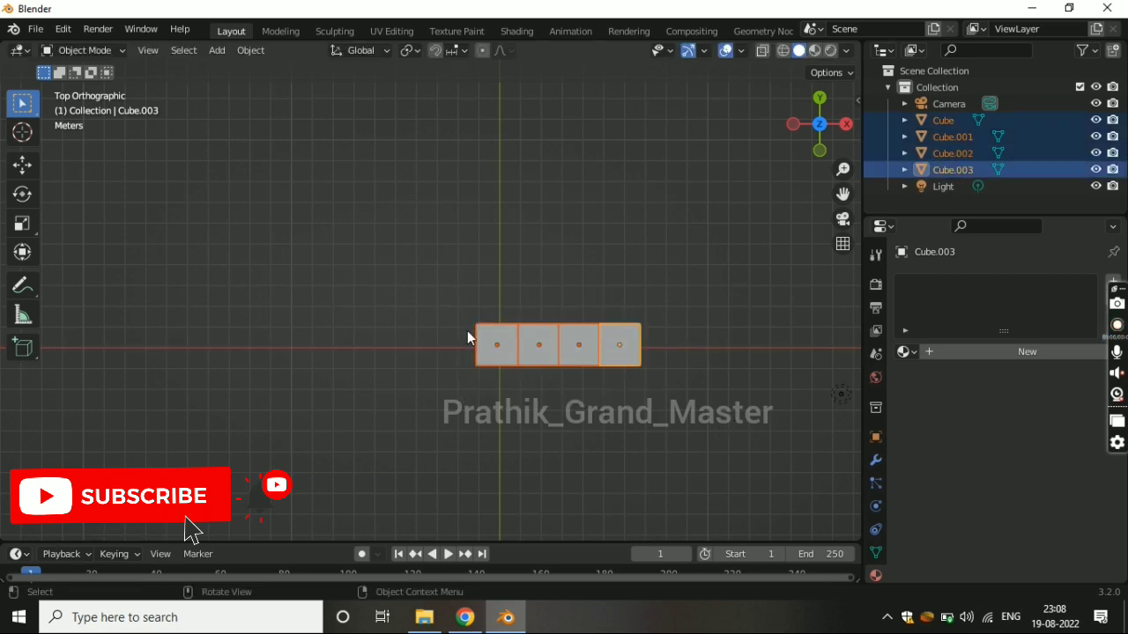
{"action": "key", "text": "shift+d"}
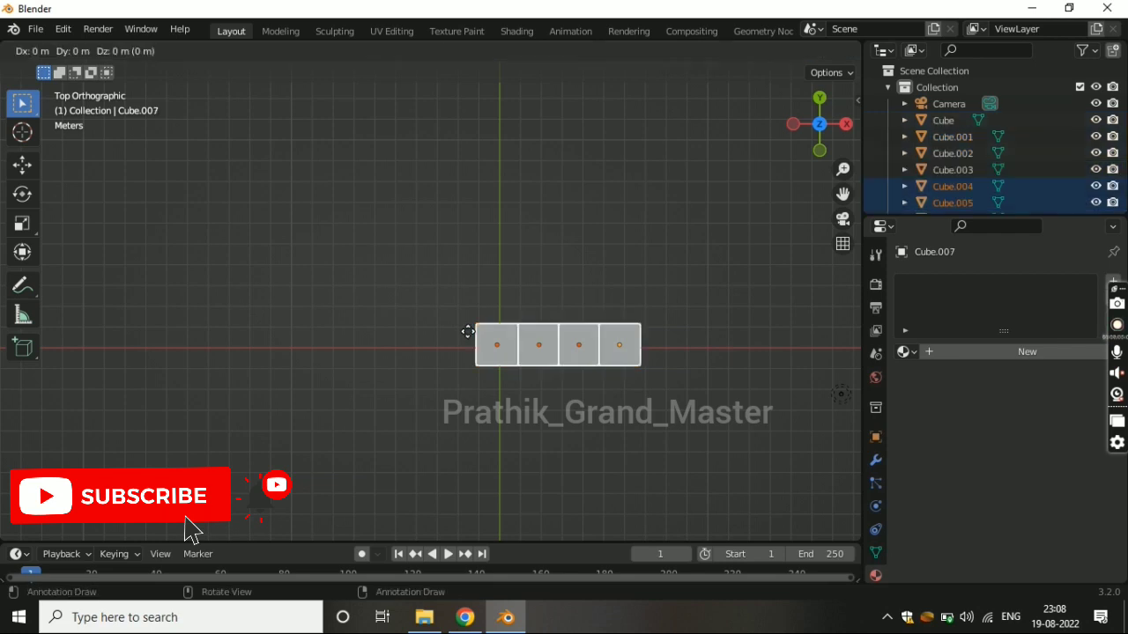
{"action": "key", "text": "y"}
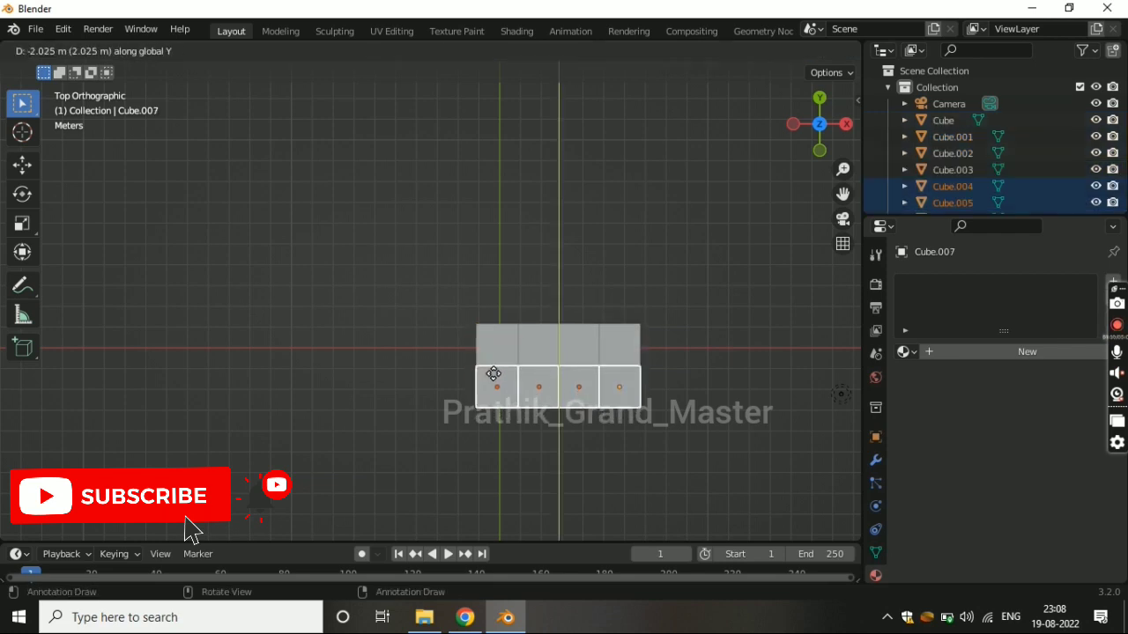
{"action": "left_click", "coordinate": [493, 374]}
- Join all eight tiles into a single object, Cube.007
{"action": "left_click_drag", "start_coordinate": [428, 333], "coordinate": [700, 420]}
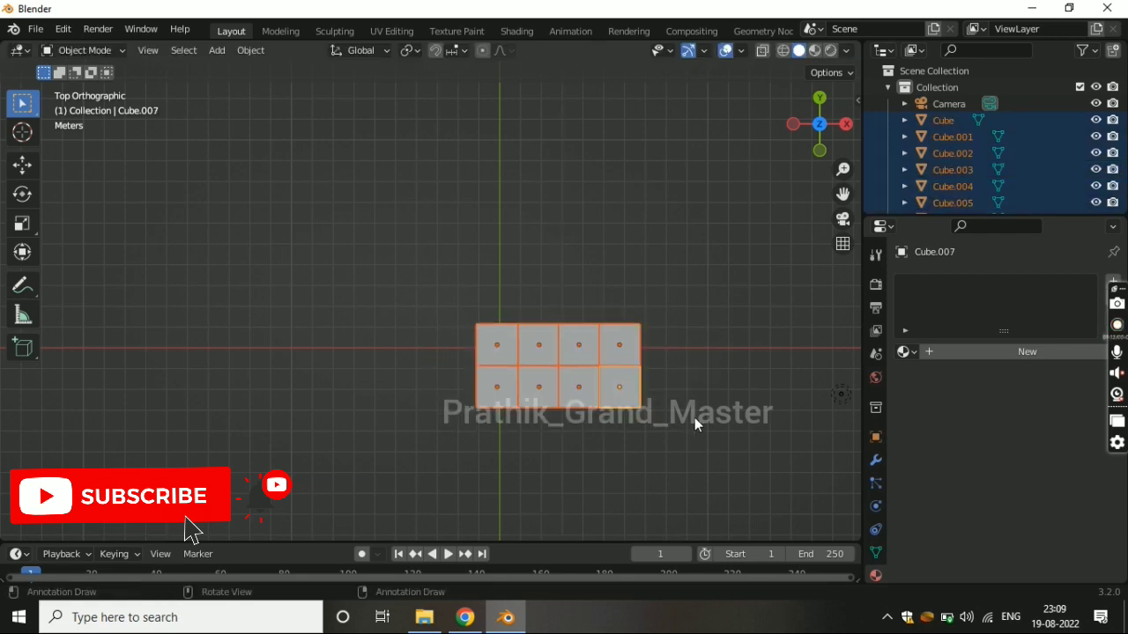
{"action": "key", "text": "ctrl+j"}
{"action": "middle_click_drag", "start_coordinate": [587, 391], "coordinate": [571, 350]}
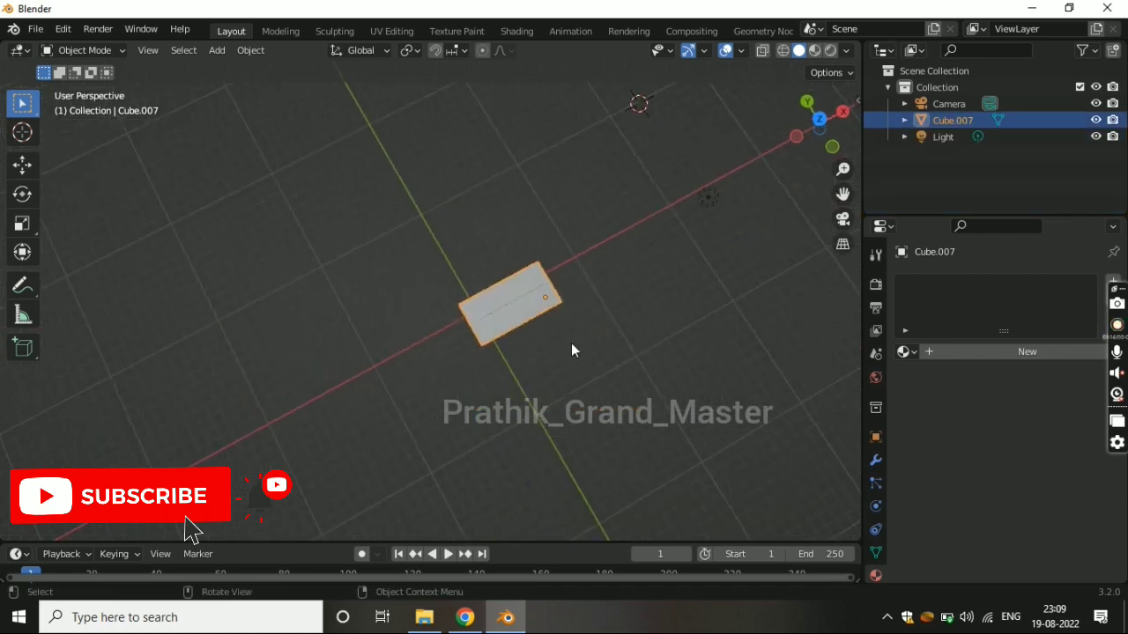
- Add an Array modifier to the slab and raise its Count to 10
{"action": "left_click", "coordinate": [875, 454]}
{"action": "left_click", "coordinate": [924, 283]}
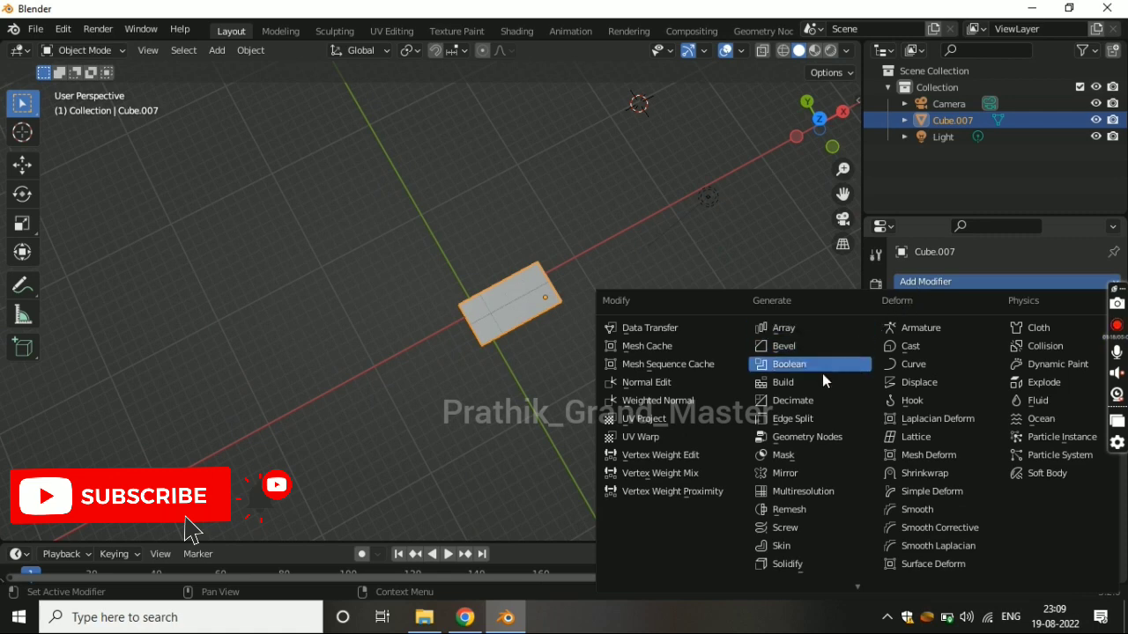
{"action": "left_click", "coordinate": [793, 328]}
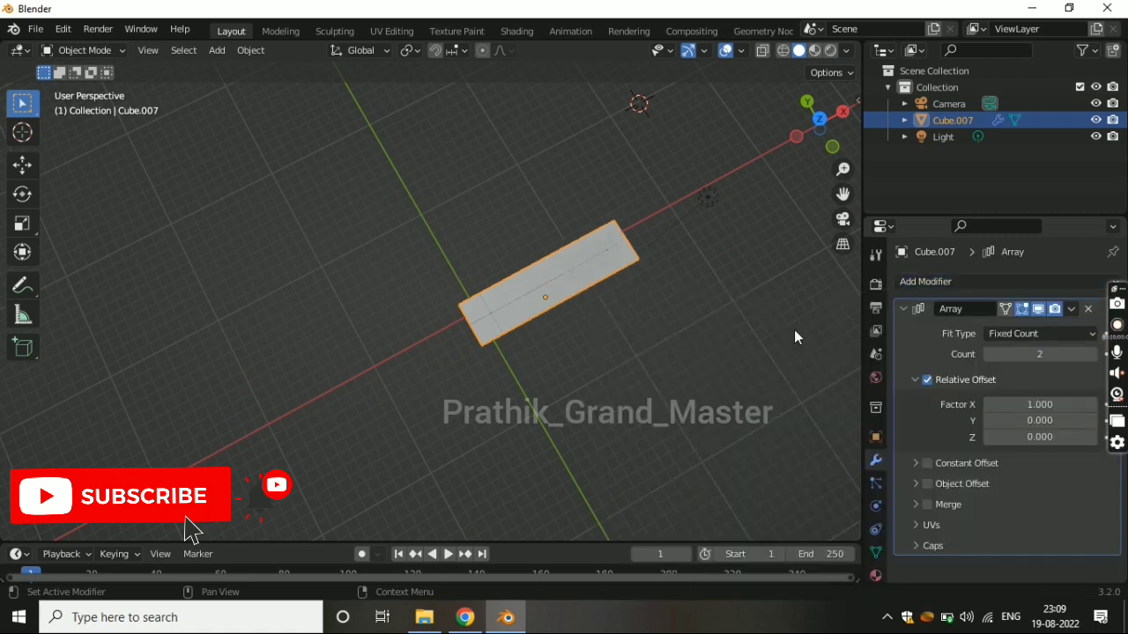
{"action": "left_click", "coordinate": [1092, 354]}
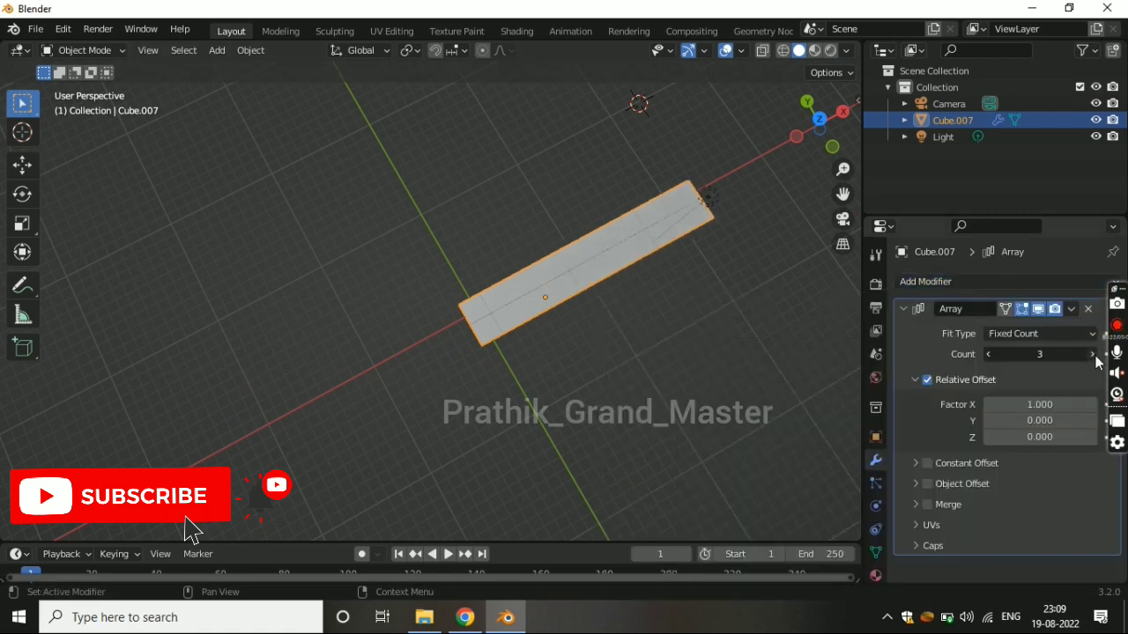
{"action": "left_click", "coordinate": [1093, 354]}
{"action": "left_click", "coordinate": [1093, 354]}
{"action": "left_click", "coordinate": [1093, 354]}
{"action": "left_click", "coordinate": [1093, 354]}
{"action": "mouse_move", "coordinate": [745, 372]}
{"action": "middle_mouse_down"}
{"action": "mouse_move", "coordinate": [722, 277]}
{"action": "mouse_move", "coordinate": [566, 374]}
{"action": "middle_mouse_up"}
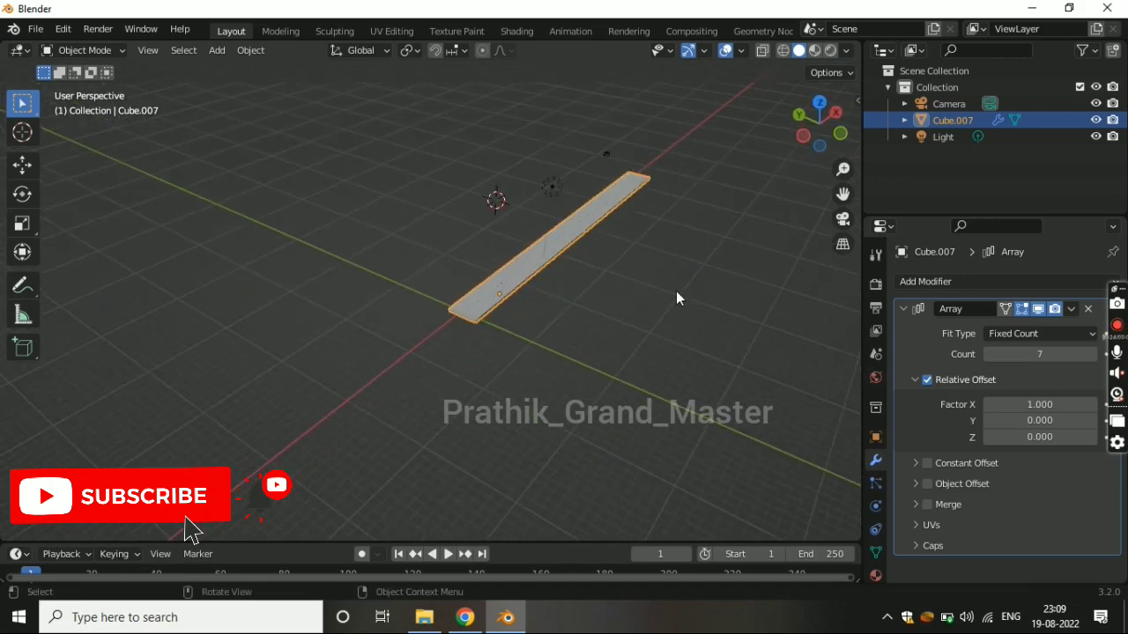
{"action": "left_click", "coordinate": [1093, 354]}
{"action": "left_click", "coordinate": [1092, 354]}
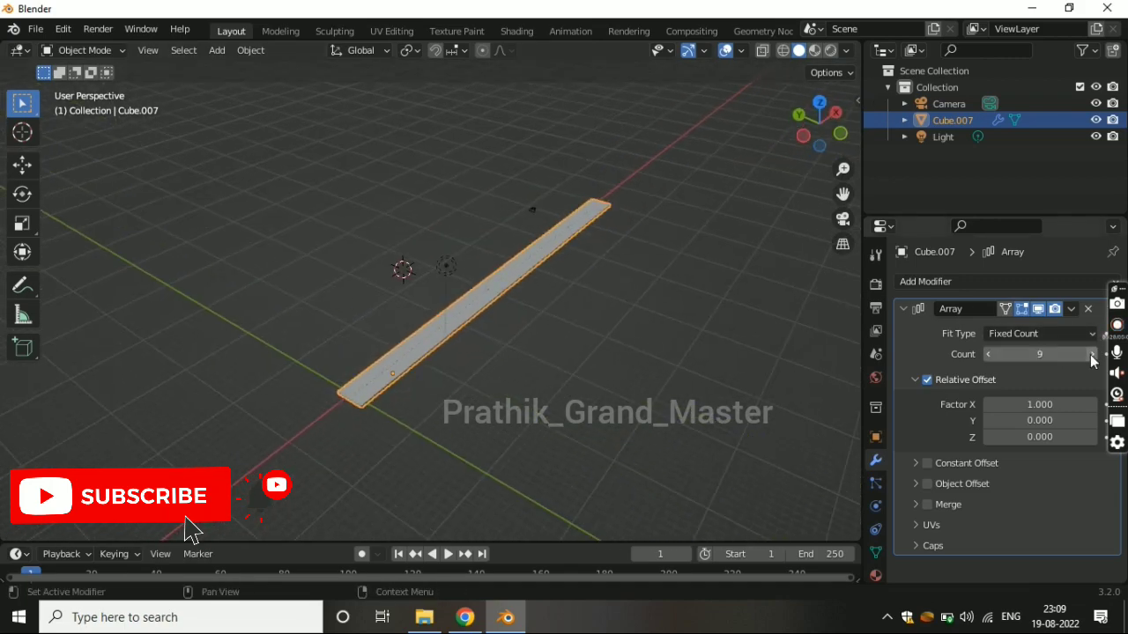
{"action": "middle_click_drag", "start_coordinate": [508, 335], "coordinate": [634, 339]}
{"action": "left_click", "coordinate": [1092, 355]}
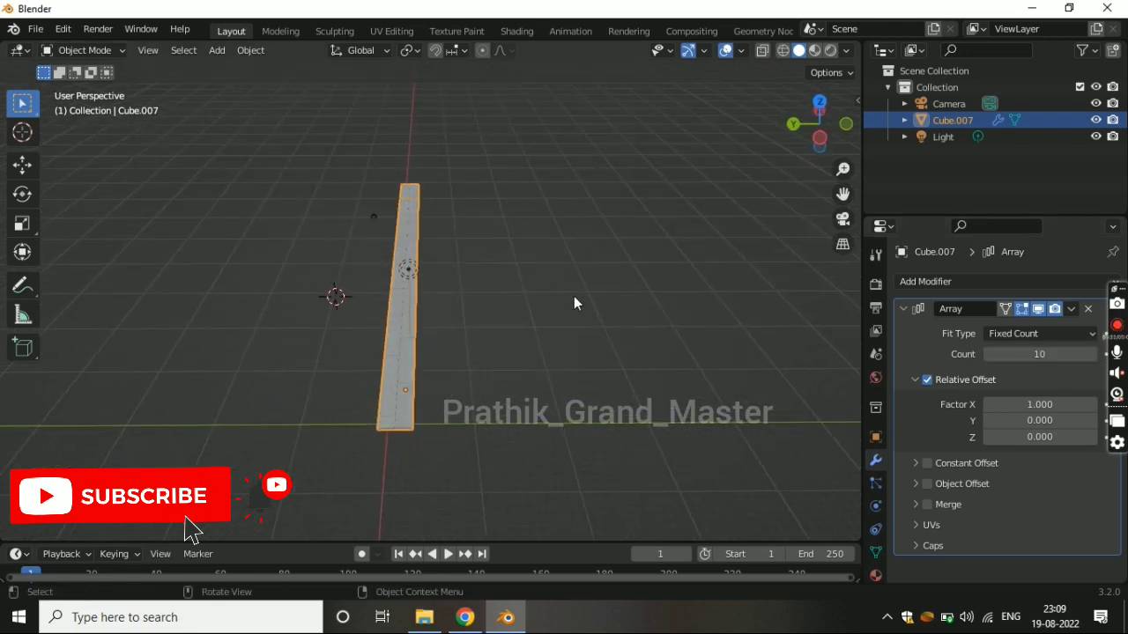
{"action": "key", "text": "KP_1"}
{"action": "key", "text": "KP_7"}
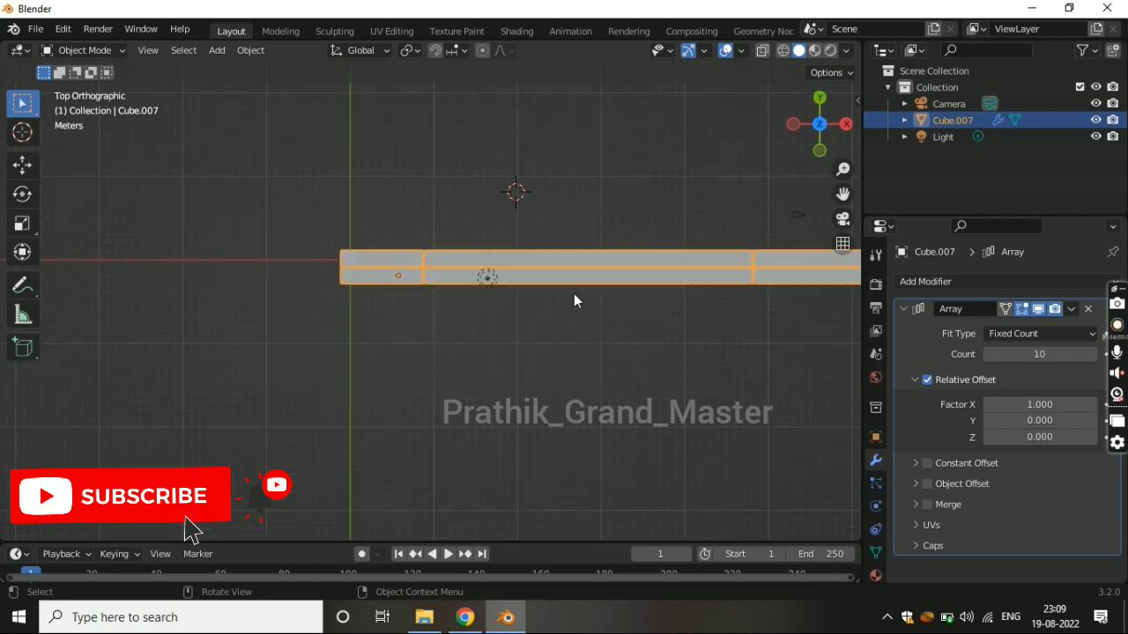
{"action": "scroll", "coordinate": [573, 294], "scroll_direction": "down", "scroll_amount": 3}
- Duplicate the long strip and move the copy along Y to run parallel below
{"action": "key", "text": "shift+d"}
{"action": "right_click", "coordinate": [574, 294]}
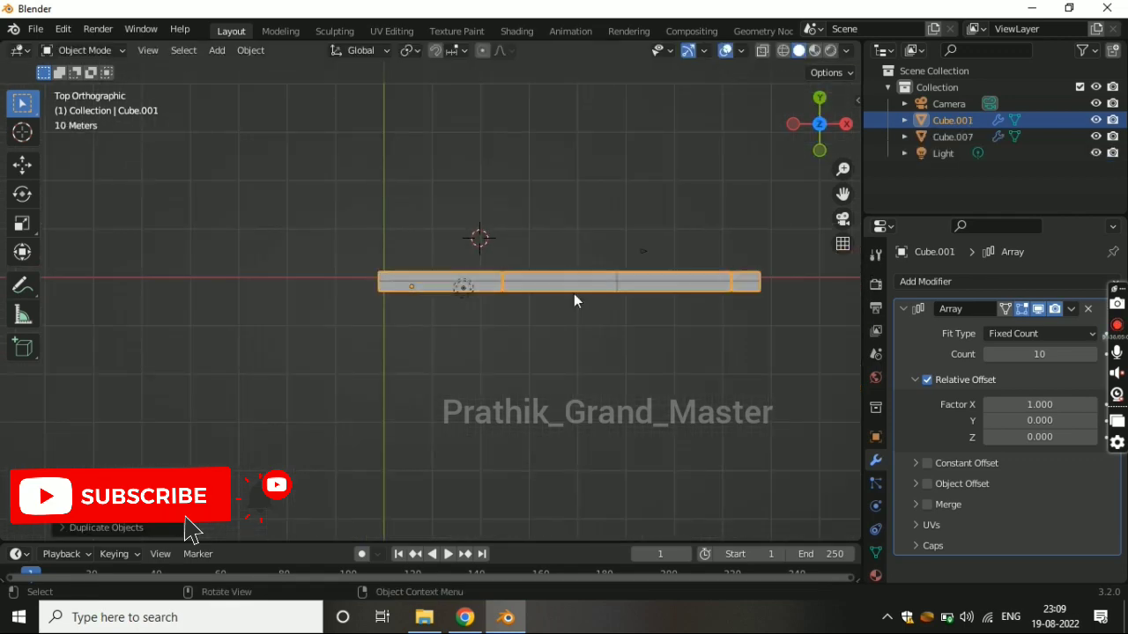
{"action": "key", "text": "g"}
{"action": "key", "text": "y"}
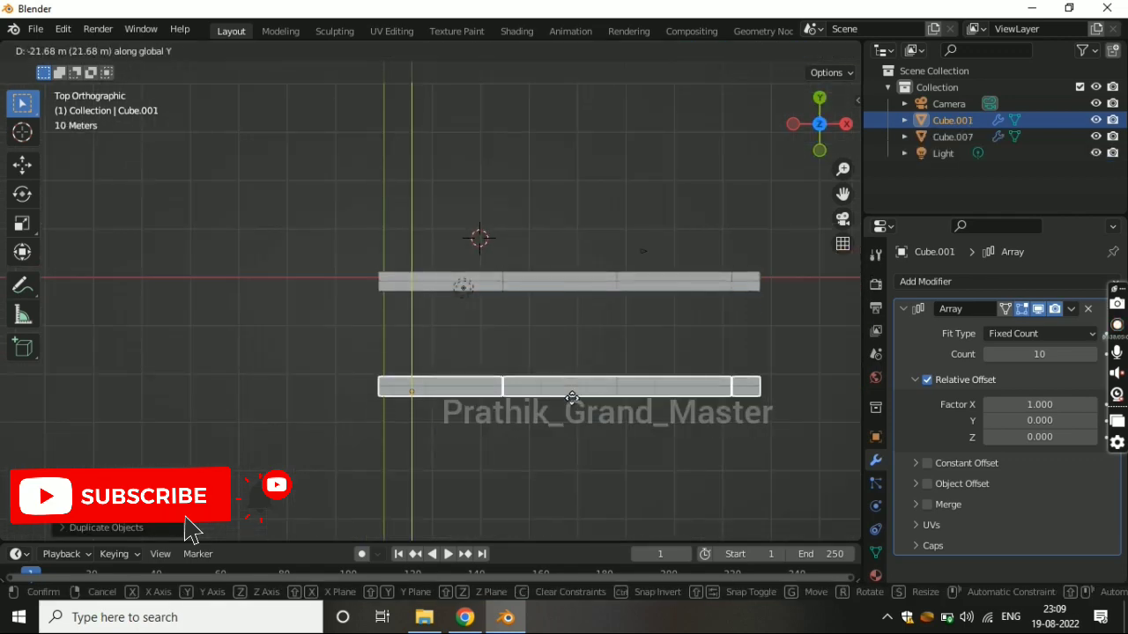
{"action": "left_click", "coordinate": [572, 397]}
{"action": "mouse_move", "coordinate": [572, 398]}
{"action": "middle_mouse_down"}
{"action": "mouse_move", "coordinate": [619, 305]}
{"action": "mouse_move", "coordinate": [481, 312]}
{"action": "mouse_move", "coordinate": [511, 276]}
{"action": "middle_mouse_up"}
- Add a plane and move it along Y and X to the strips' left end
{"action": "key", "text": "shift+a"}
{"action": "left_click", "coordinate": [585, 260]}
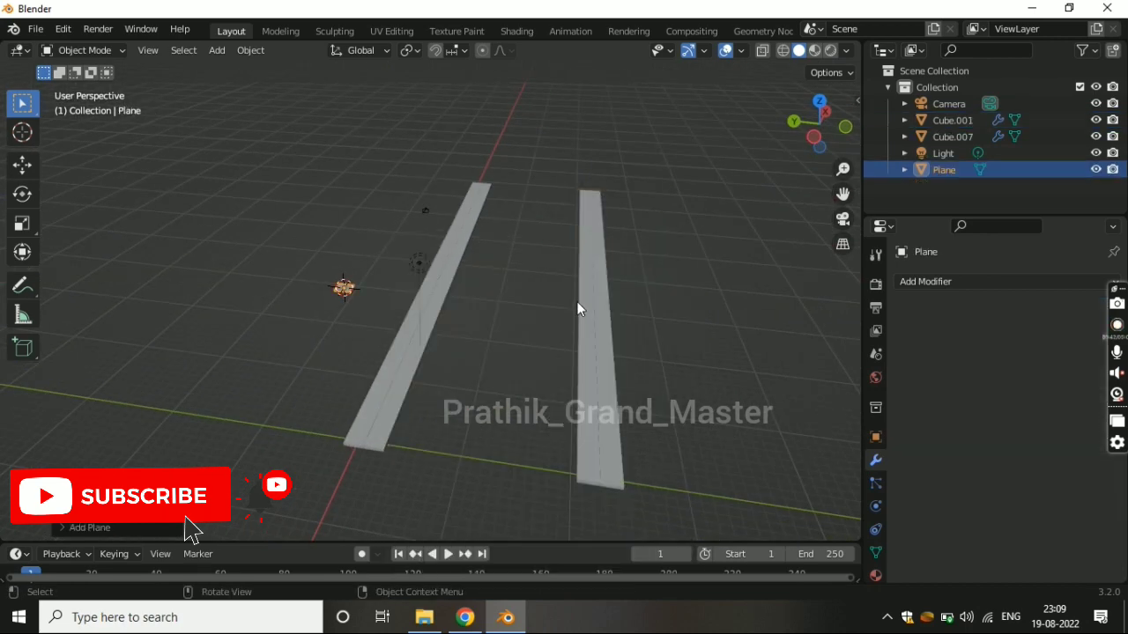
{"action": "key", "text": "KP_7"}
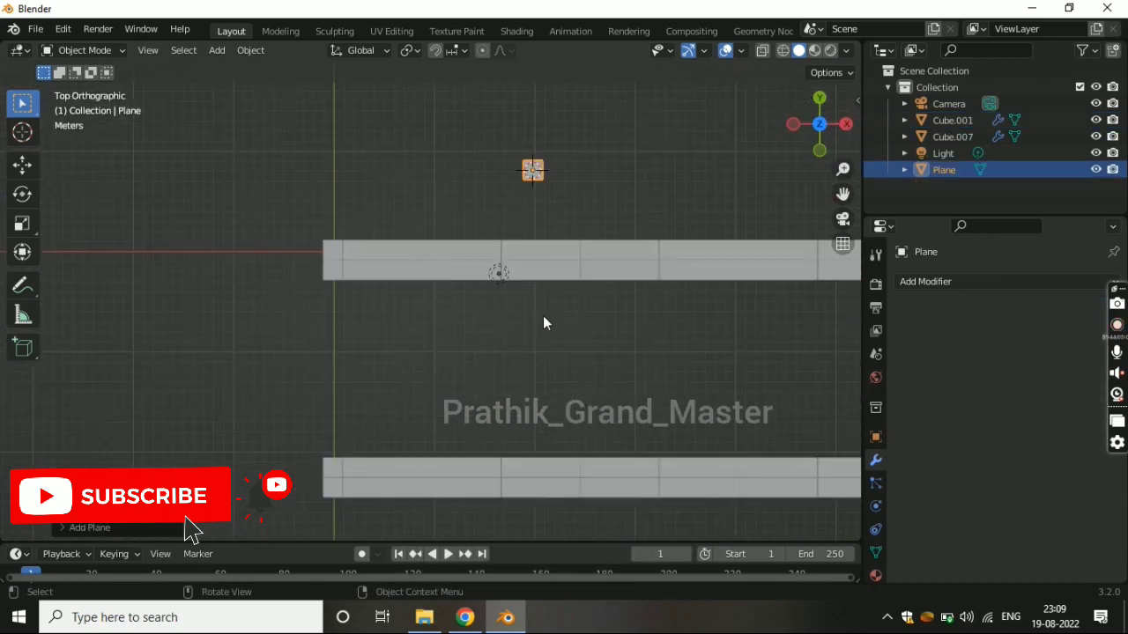
{"action": "key", "text": "g"}
{"action": "key", "text": "y"}
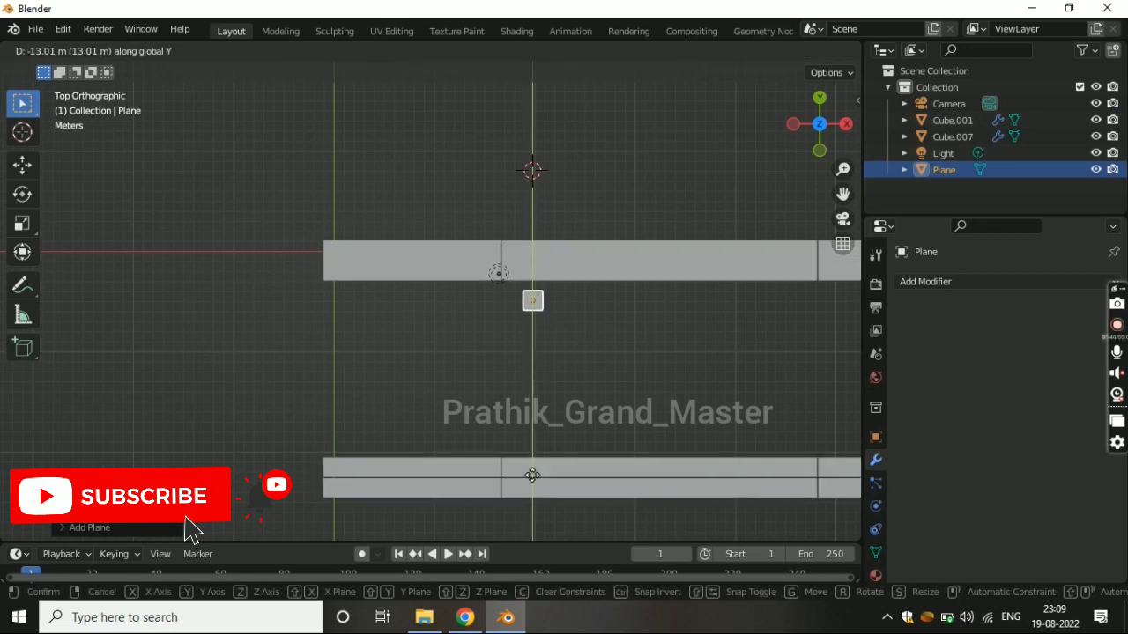
{"action": "left_click", "coordinate": [528, 498]}
{"action": "key", "text": "g"}
{"action": "key", "text": "x"}
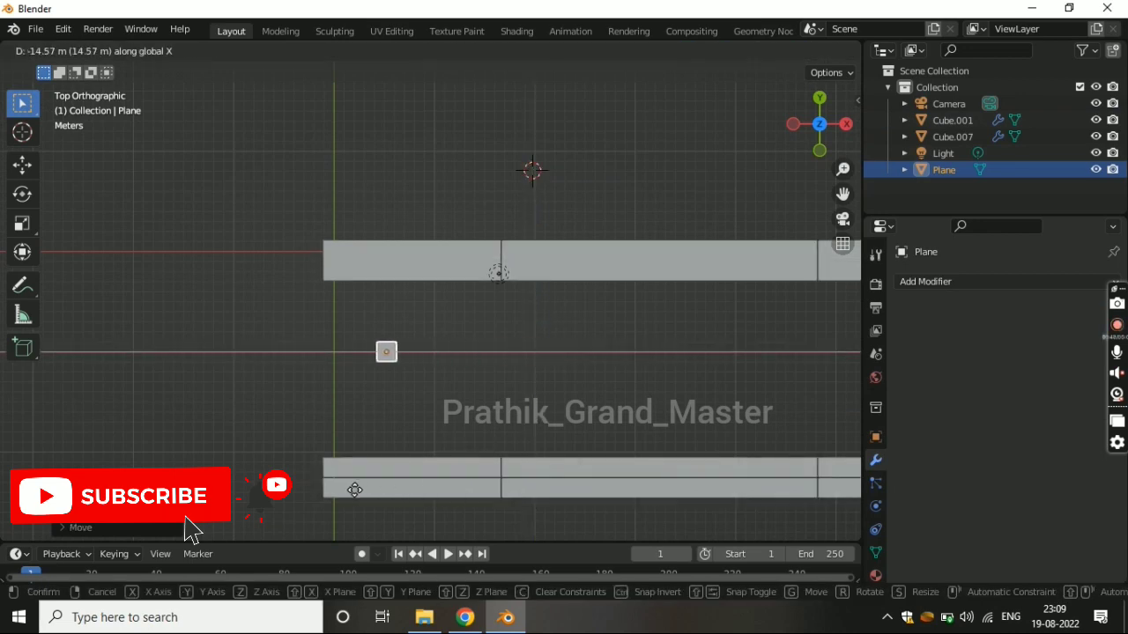
{"action": "left_click", "coordinate": [337, 490]}
- Stretch the plane along Y to span both strips and align it with their ends
{"action": "key", "text": "s"}
{"action": "key", "text": "y"}
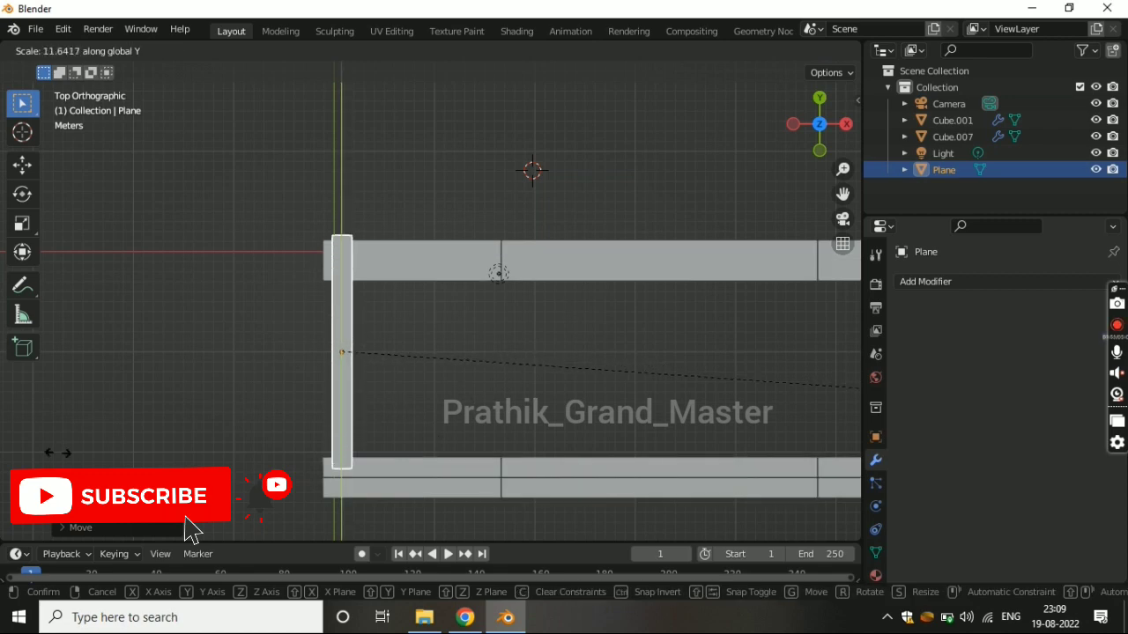
{"action": "left_click", "coordinate": [51, 465]}
{"action": "key", "text": "g"}
{"action": "key", "text": "y"}
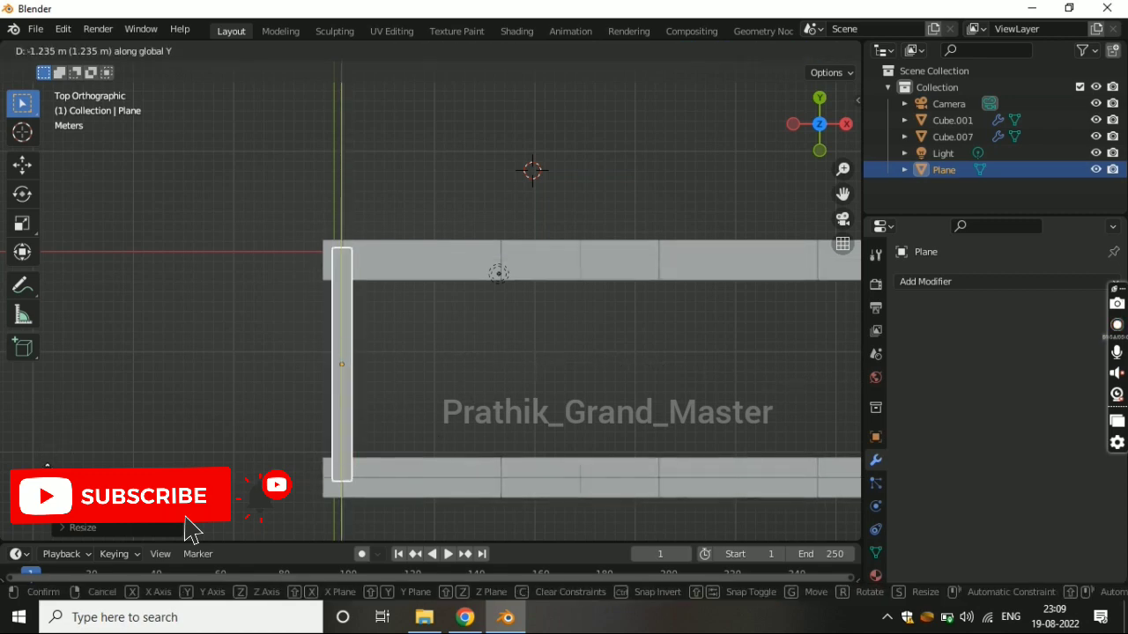
{"action": "left_click", "coordinate": [192, 530]}
{"action": "key", "text": "g"}
{"action": "key", "text": "x"}
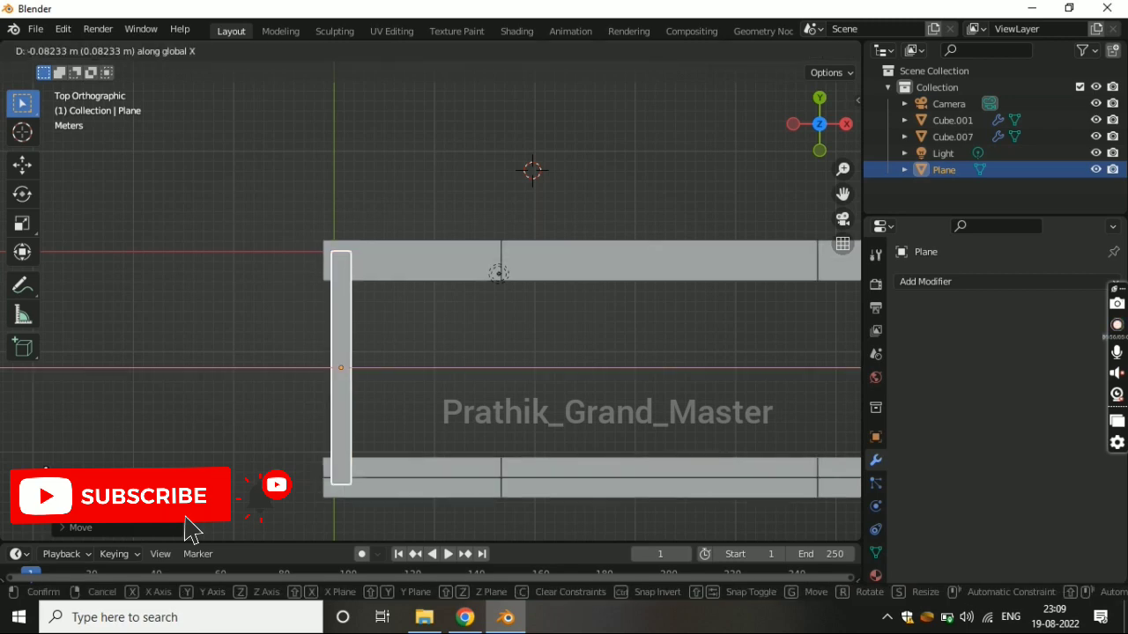
{"action": "key", "text": "Return"}
{"action": "key", "text": "Tab"}
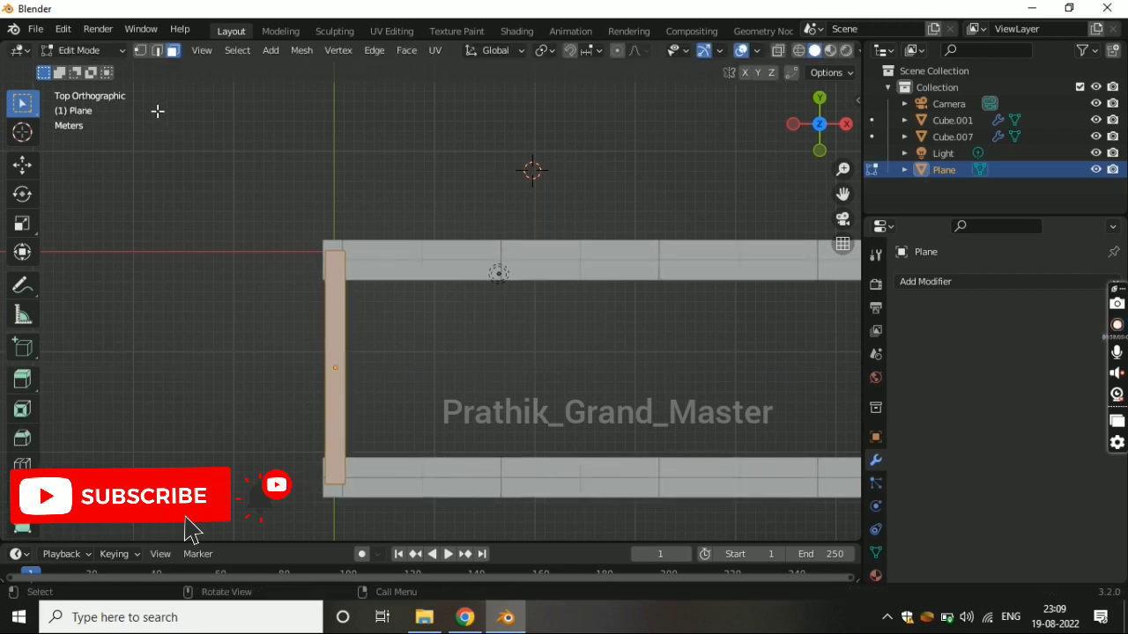
- Try extruding the plane's right edge along X, then cancel and leave Edit Mode
{"action": "left_click", "coordinate": [157, 51]}
{"action": "left_click", "coordinate": [342, 342]}
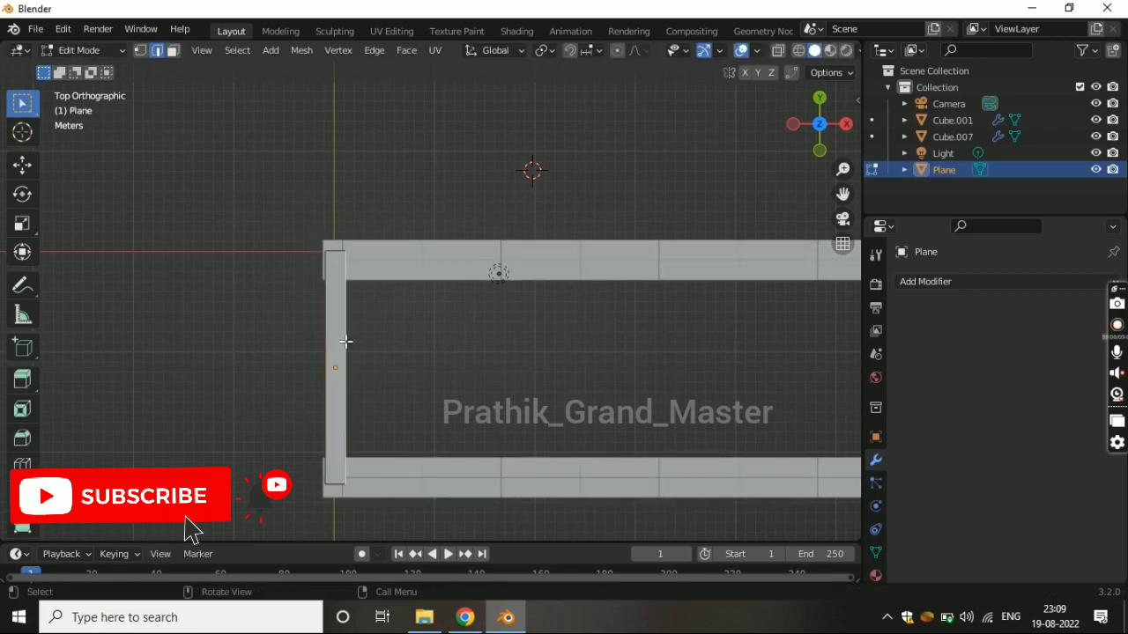
{"action": "scroll", "coordinate": [344, 342], "scroll_direction": "down", "scroll_amount": 4}
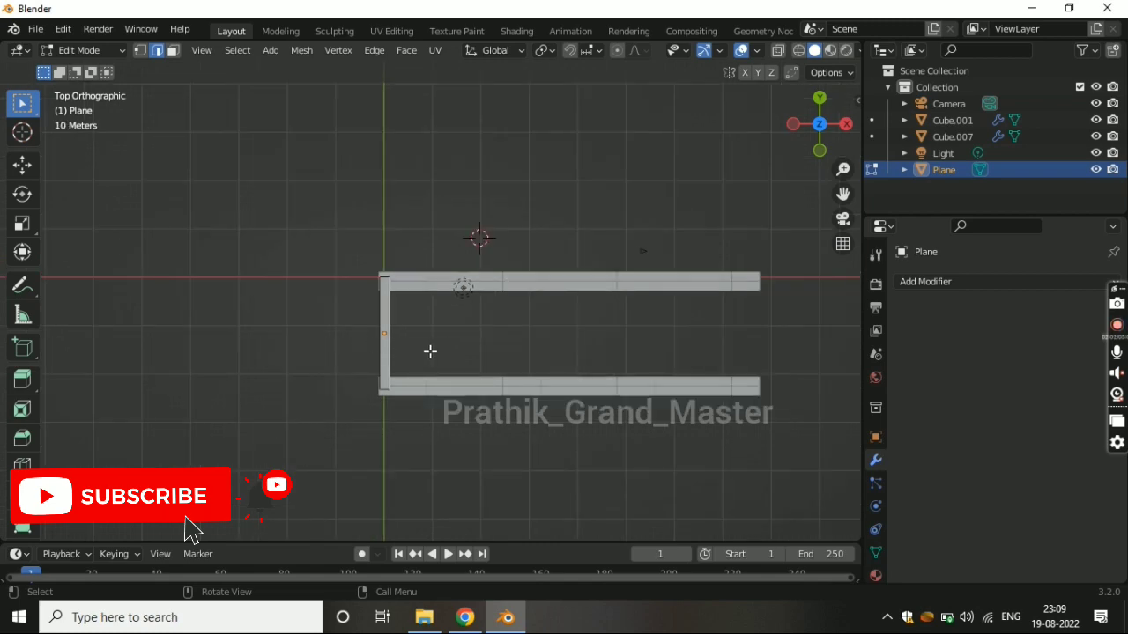
{"action": "key", "text": "e"}
{"action": "key", "text": "x"}
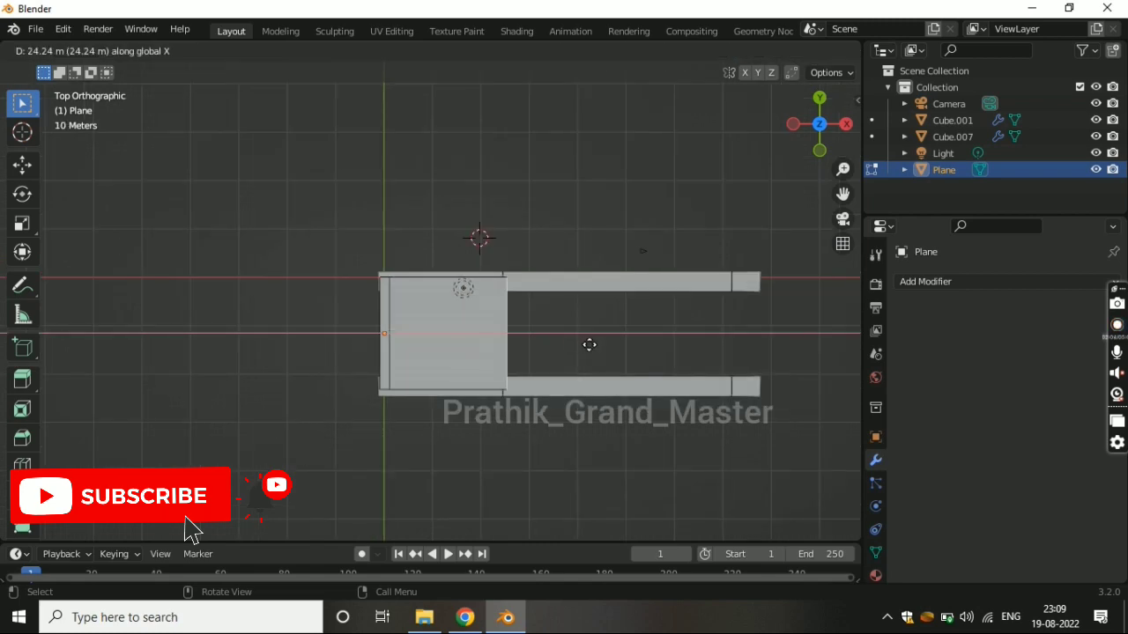
{"action": "left_click", "coordinate": [689, 343]}
{"action": "key", "text": "ctrl+z"}
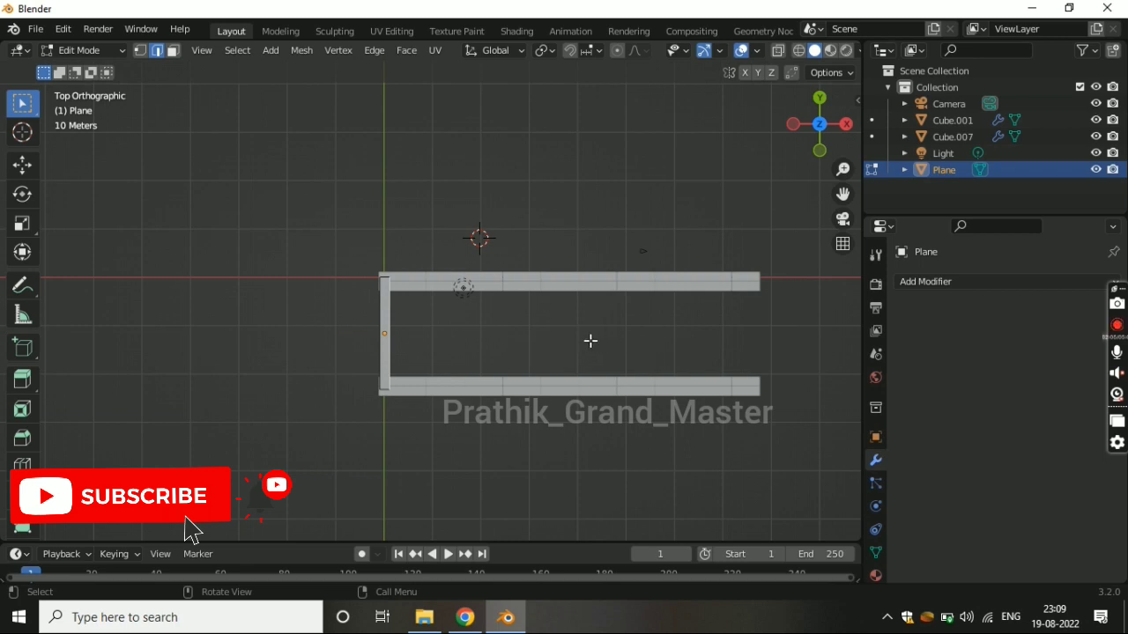
{"action": "key", "text": "e"}
{"action": "key", "text": "x"}
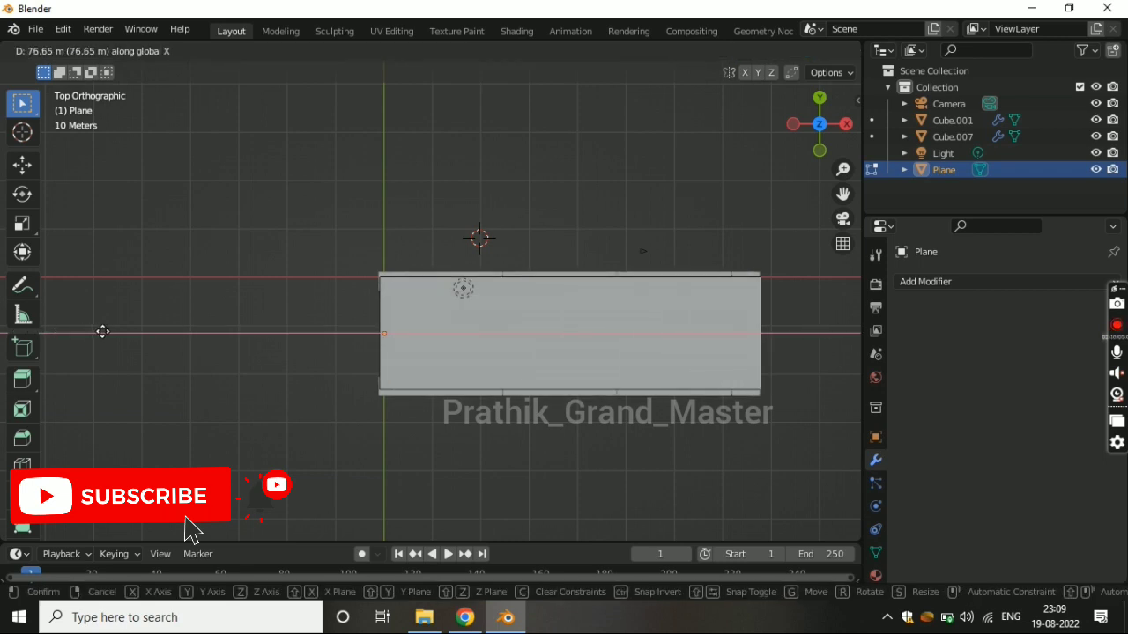
{"action": "right_click", "coordinate": [102, 331]}
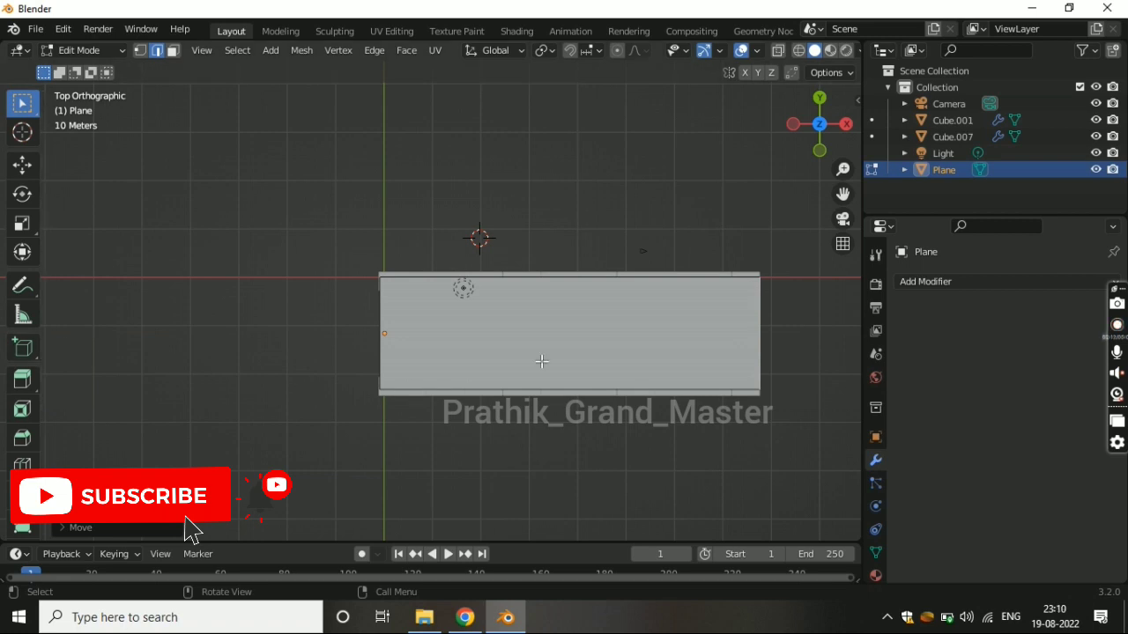
{"action": "key", "text": "Tab"}
{"action": "key", "text": "KP_3"}
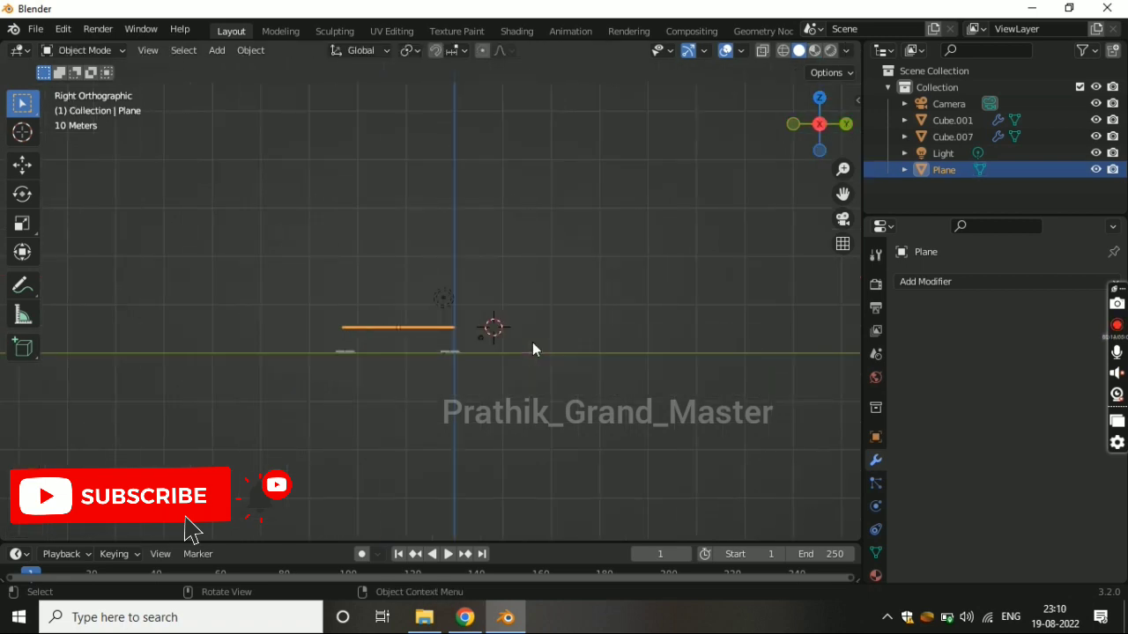
- In the right side view, drop the plane along Z to the ground line, then nudge it up level with the strips
{"action": "scroll", "coordinate": [417, 358], "scroll_direction": "up", "scroll_amount": 3}
{"action": "scroll", "coordinate": [417, 358], "scroll_direction": "up", "scroll_amount": 3}
{"action": "key", "text": "g"}
{"action": "key", "text": "z"}
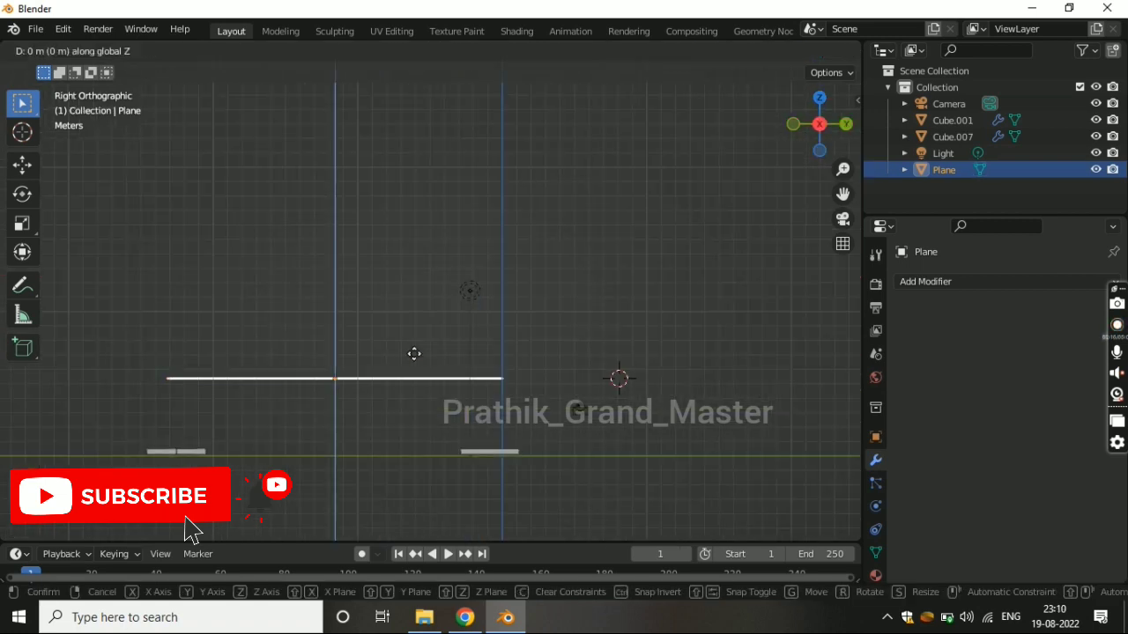
{"action": "left_click", "coordinate": [516, 438]}
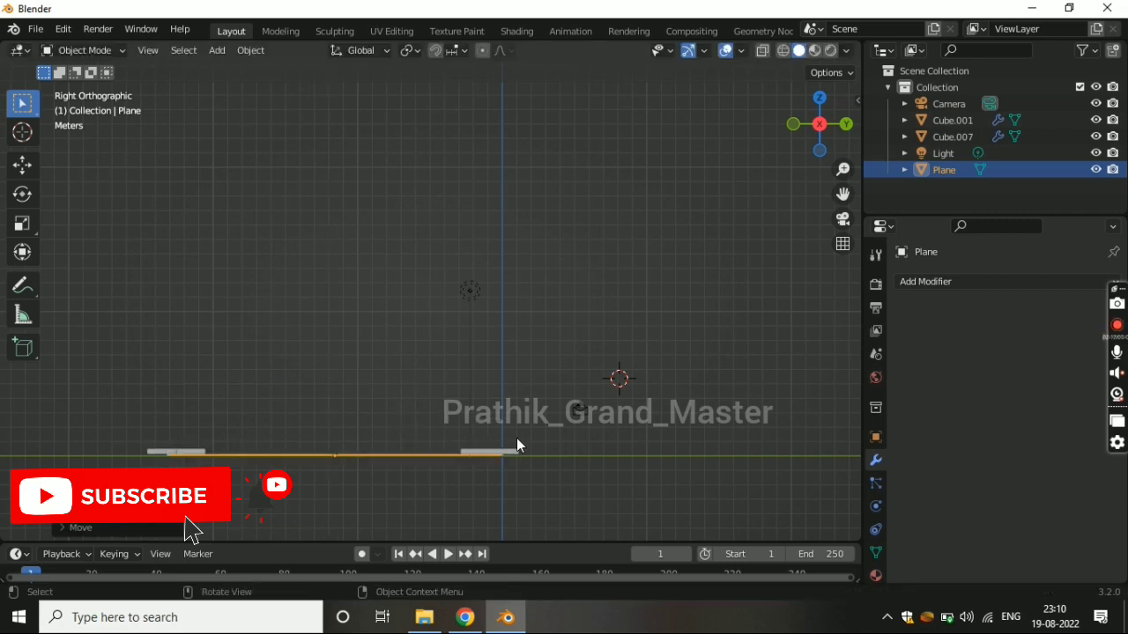
{"action": "scroll", "coordinate": [524, 432], "scroll_direction": "up", "scroll_amount": 5}
{"action": "mouse_move", "coordinate": [524, 438]}
{"action": "middle_mouse_down", "text": "shift"}
{"action": "mouse_move", "coordinate": [479, 359]}
{"action": "mouse_move", "coordinate": [496, 347]}
{"action": "mouse_move", "coordinate": [507, 309]}
{"action": "middle_mouse_up", "text": "shift"}
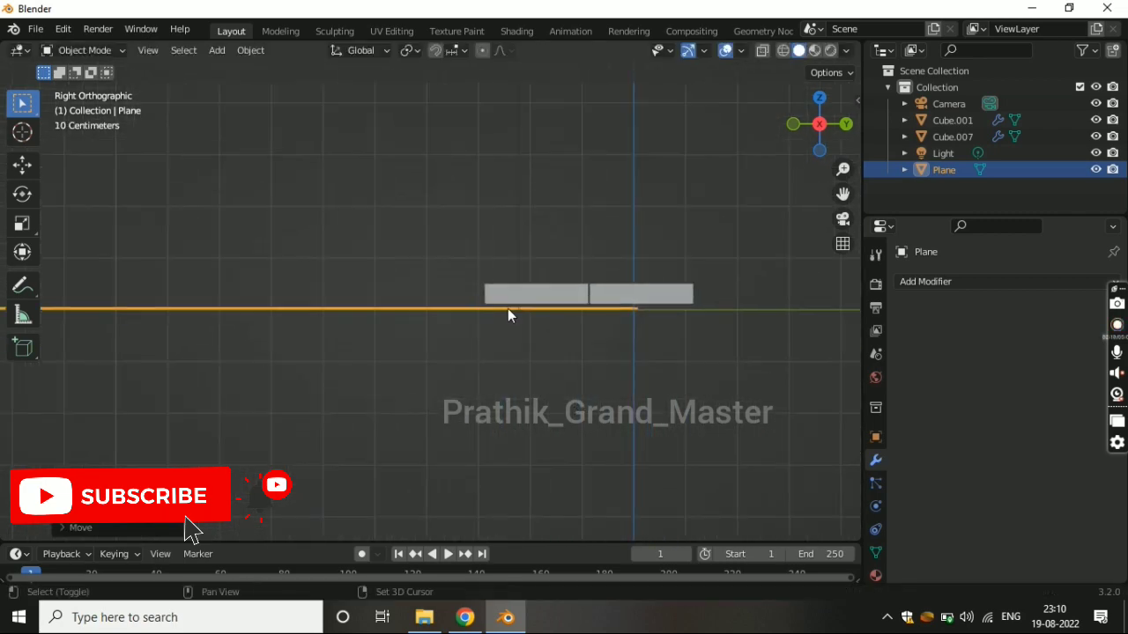
{"action": "key", "text": "g"}
{"action": "key", "text": "z"}
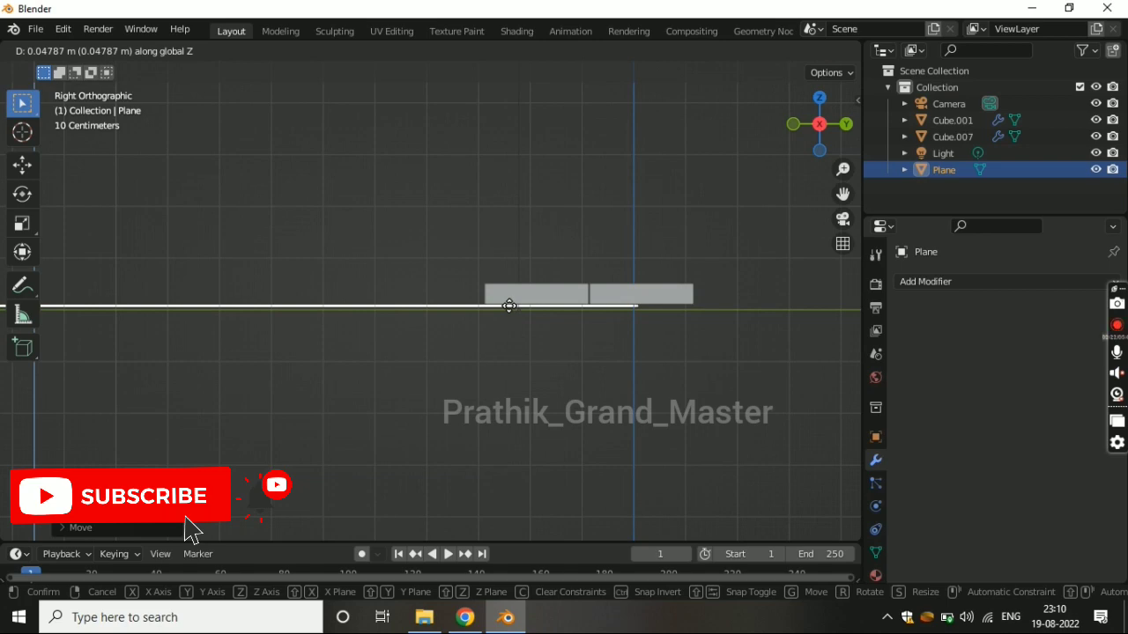
{"action": "left_click", "coordinate": [509, 306]}
{"action": "mouse_move", "coordinate": [509, 305]}
{"action": "middle_mouse_down"}
{"action": "mouse_move", "coordinate": [512, 344]}
{"action": "mouse_move", "coordinate": [537, 391]}
{"action": "mouse_move", "coordinate": [571, 290]}
{"action": "mouse_move", "coordinate": [491, 339]}
{"action": "middle_mouse_up"}
- Give the right footpath strip a new material named Footpath
{"action": "left_click", "coordinate": [482, 344]}
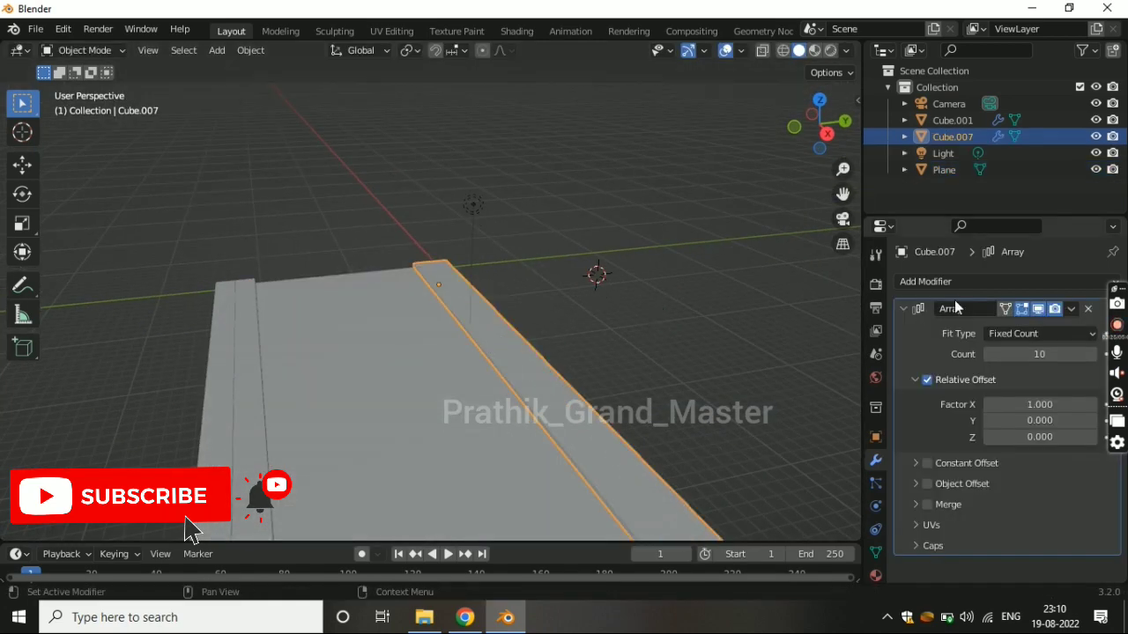
{"action": "left_click", "coordinate": [875, 574]}
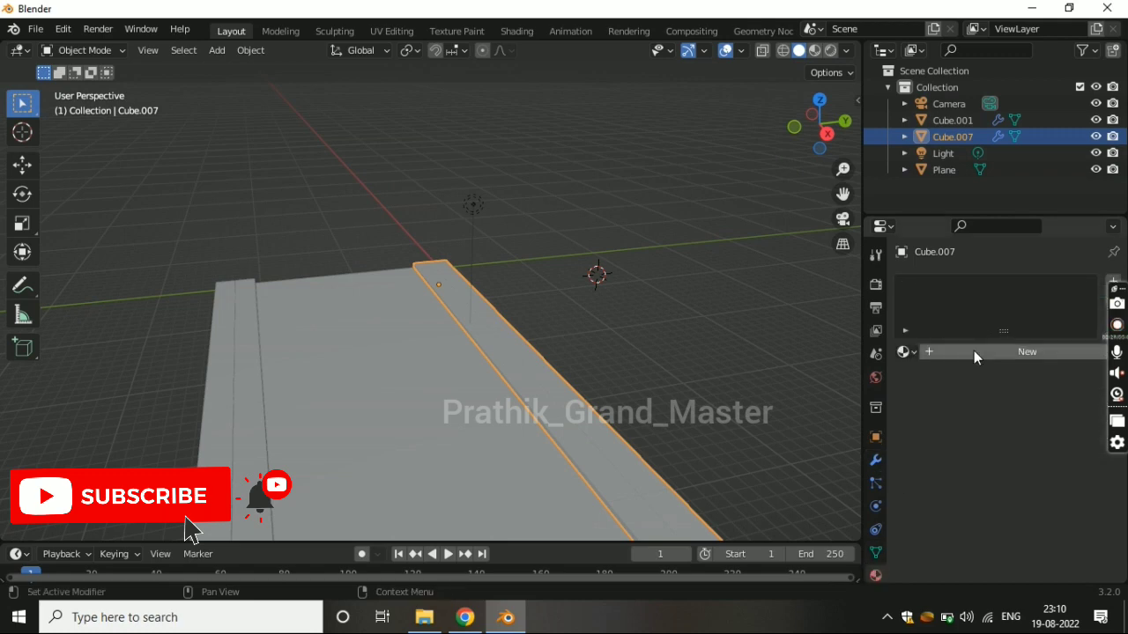
{"action": "left_click", "coordinate": [973, 351]}
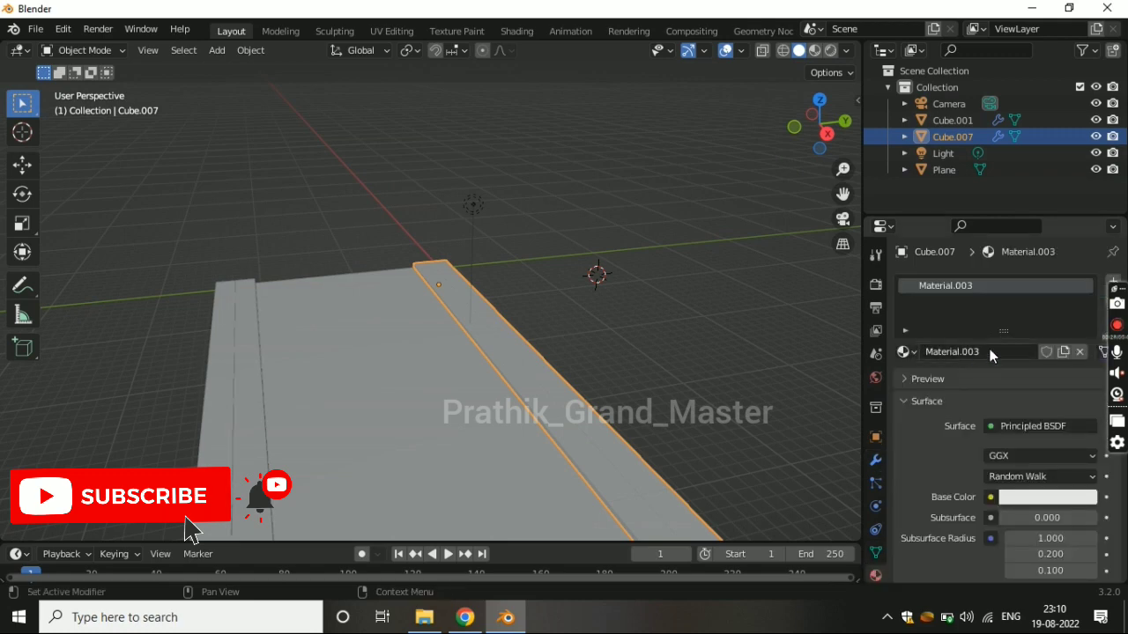
{"action": "double_click", "coordinate": [989, 350]}
{"action": "type", "text": "Footpath"}
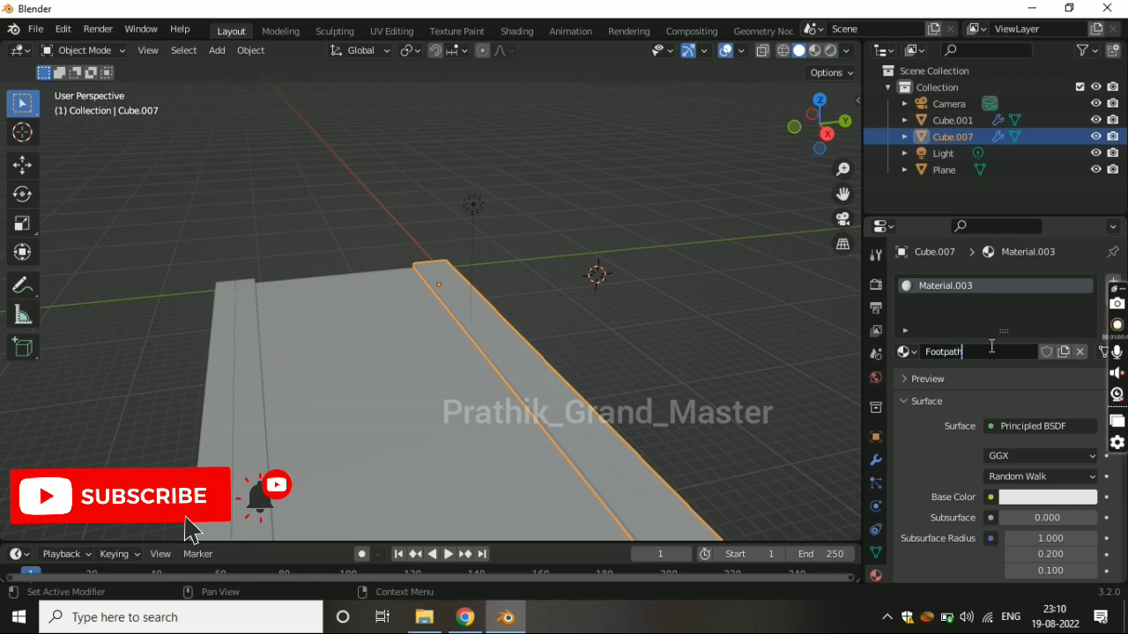
{"action": "key", "text": "Return"}
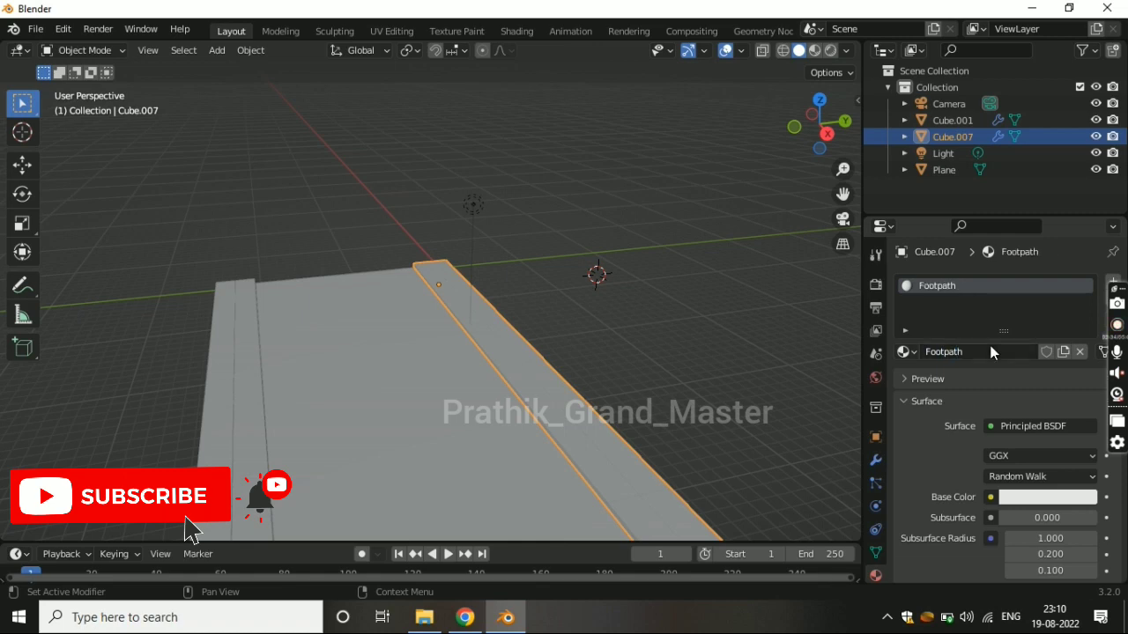
- Darken the Footpath base colour to nearly black and set its roughness to 0.500
{"action": "left_click", "coordinate": [1040, 497]}
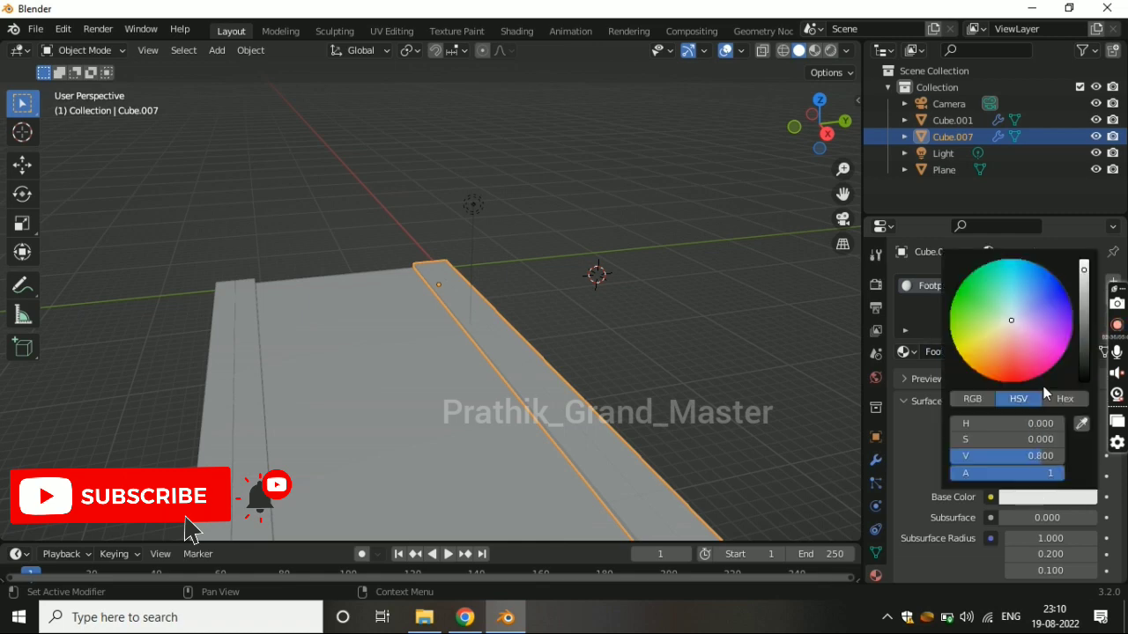
{"action": "left_click_drag", "start_coordinate": [1070, 354], "coordinate": [1084, 379]}
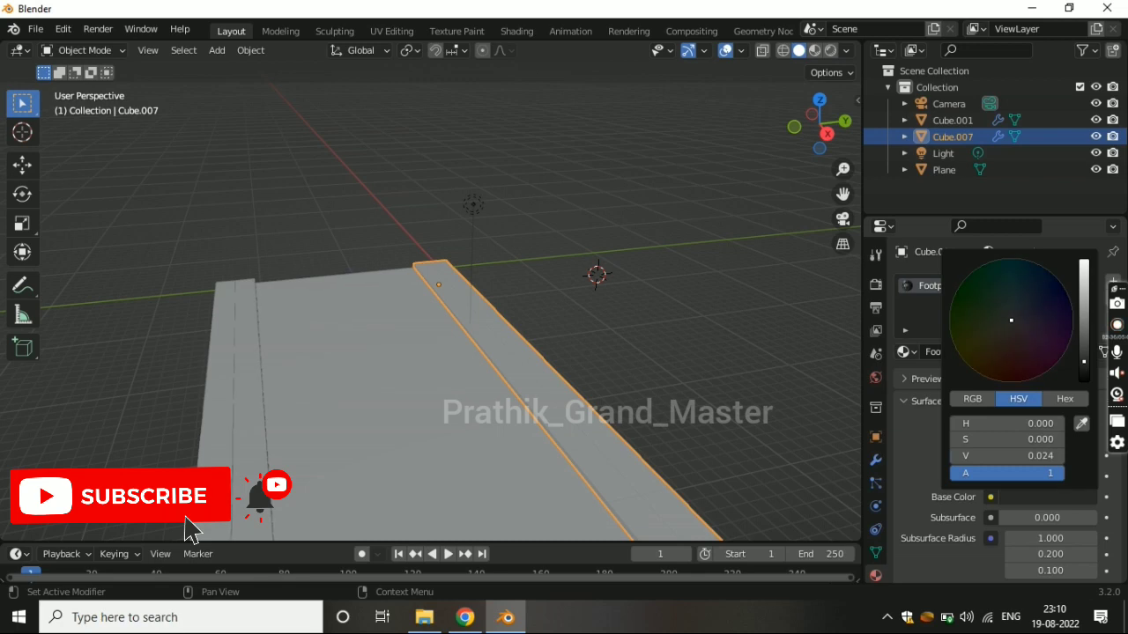
{"action": "scroll", "coordinate": [1014, 449], "scroll_direction": "down", "scroll_amount": 2}
{"action": "scroll", "coordinate": [1014, 450], "scroll_direction": "down", "scroll_amount": 5}
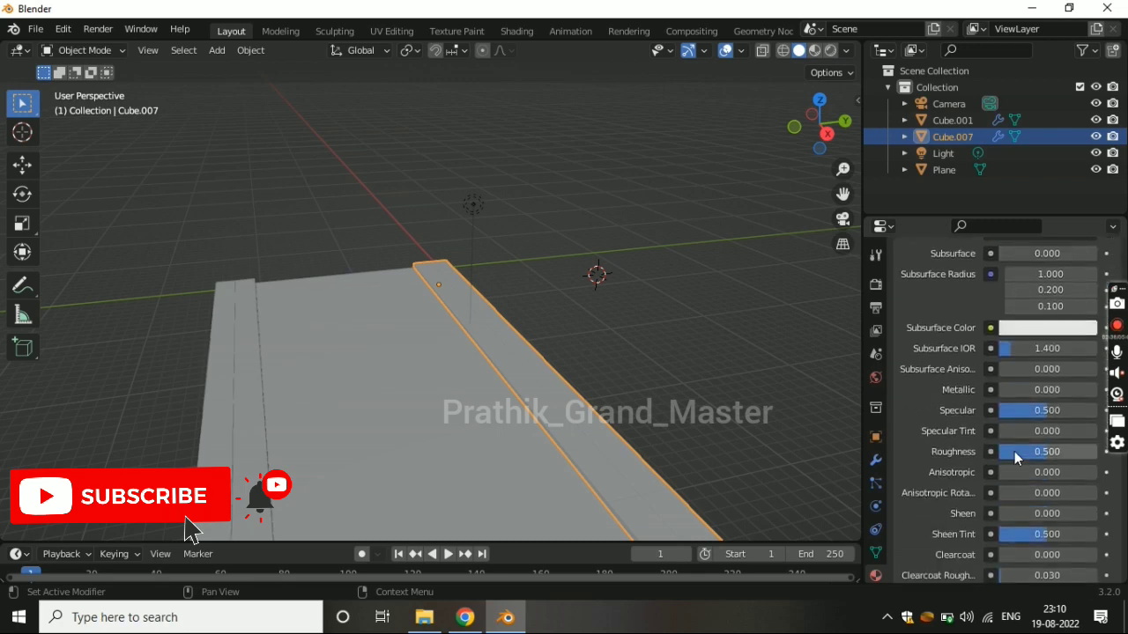
{"action": "left_click_drag", "start_coordinate": [1044, 452], "coordinate": [1093, 451]}
{"action": "scroll", "coordinate": [982, 350], "scroll_direction": "up", "scroll_amount": 6}
{"action": "scroll", "coordinate": [982, 349], "scroll_direction": "up", "scroll_amount": 1}
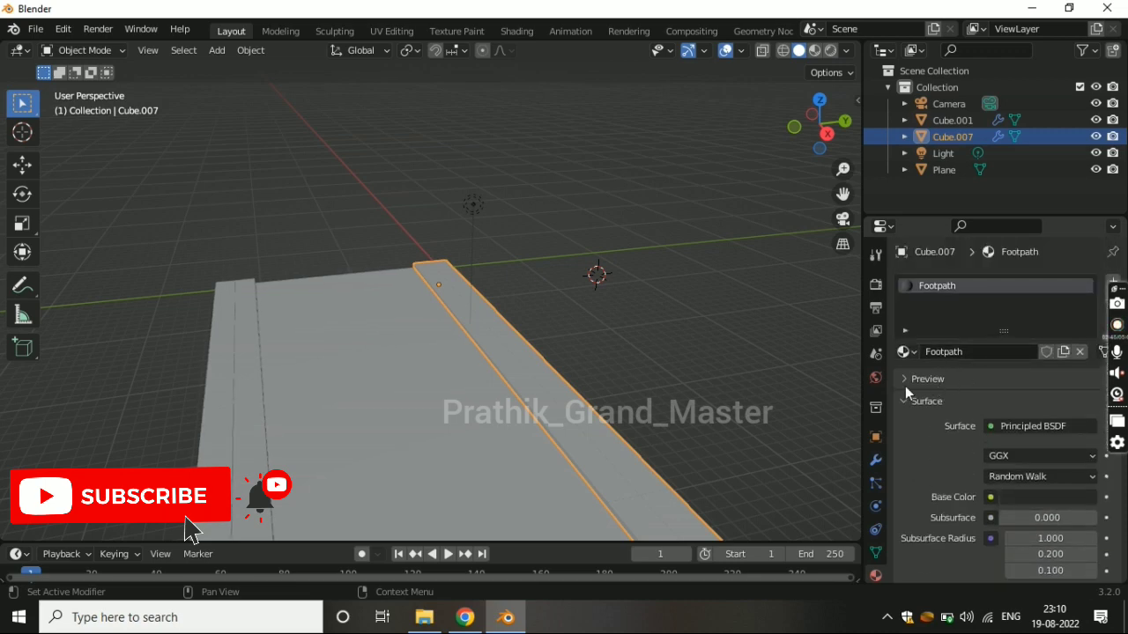
- Assign the existing Footpath material to the left footpath strip
{"action": "mouse_move", "coordinate": [668, 212]}
{"action": "middle_mouse_down"}
{"action": "mouse_move", "coordinate": [605, 297]}
{"action": "mouse_move", "coordinate": [563, 311]}
{"action": "mouse_move", "coordinate": [442, 310]}
{"action": "mouse_move", "coordinate": [609, 280]}
{"action": "middle_mouse_up"}
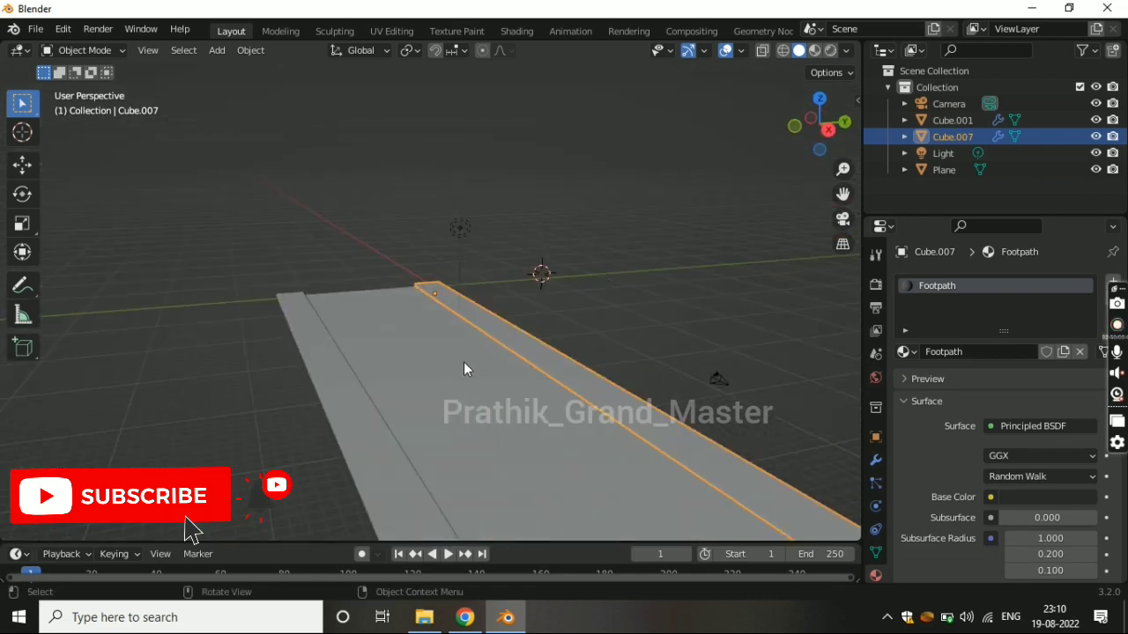
{"action": "left_click", "coordinate": [352, 401]}
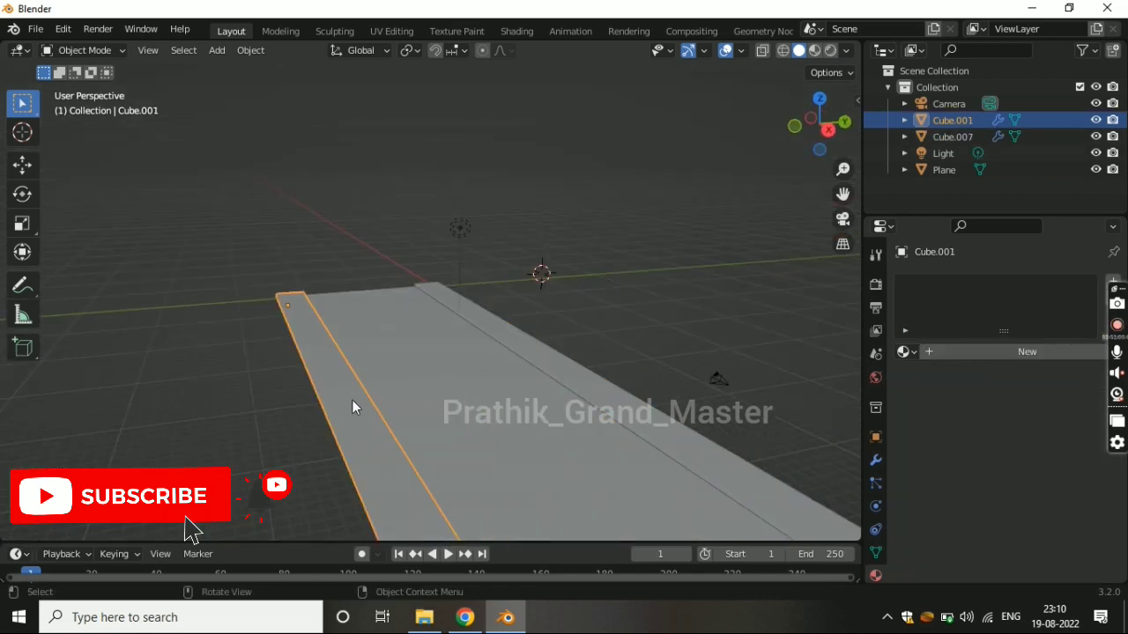
{"action": "left_click", "coordinate": [552, 359]}
{"action": "left_click", "coordinate": [376, 430]}
{"action": "left_click", "coordinate": [908, 352]}
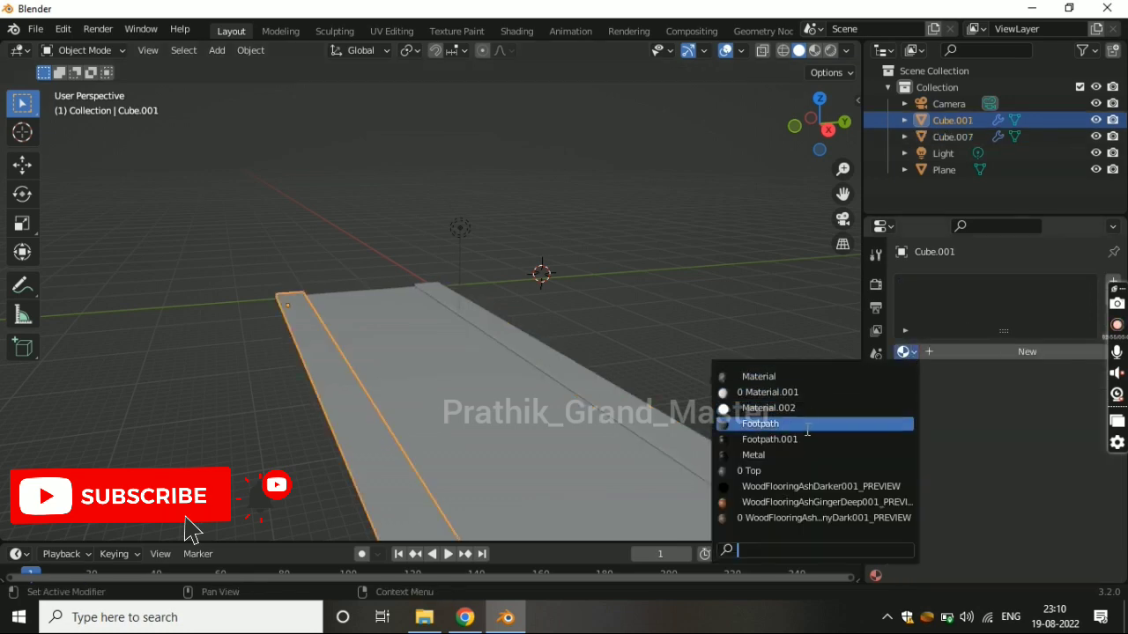
{"action": "left_click", "coordinate": [771, 415]}
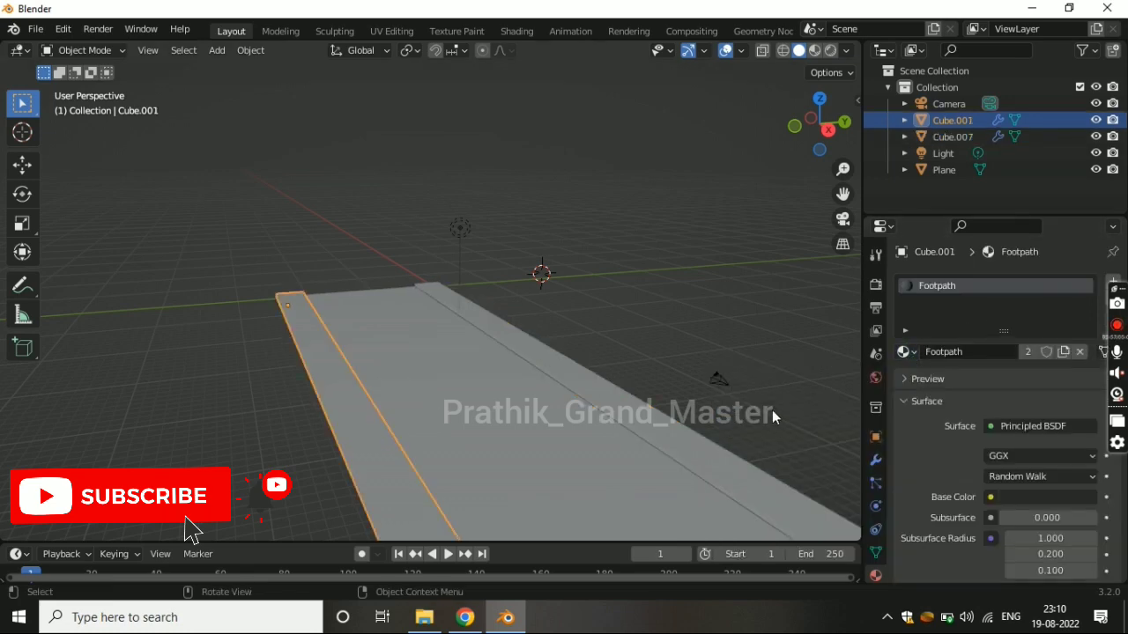
{"action": "left_click", "coordinate": [498, 426]}
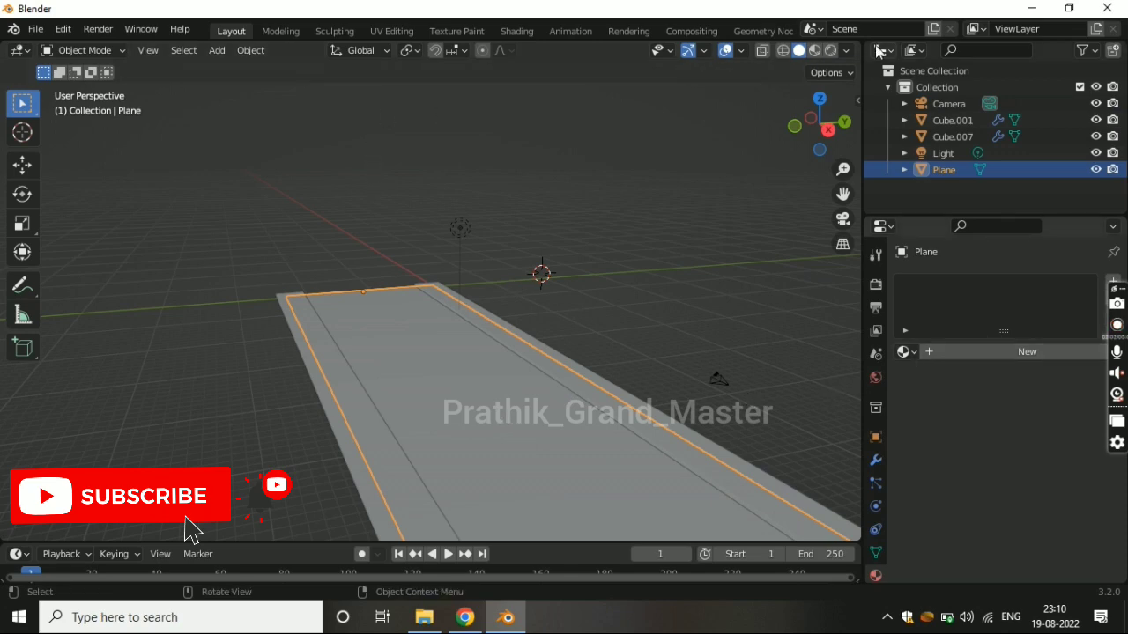
- In a side Shader Editor, create a new road material with an Image Texture feeding Base Color
{"action": "left_click_drag", "start_coordinate": [860, 45], "coordinate": [347, 34]}
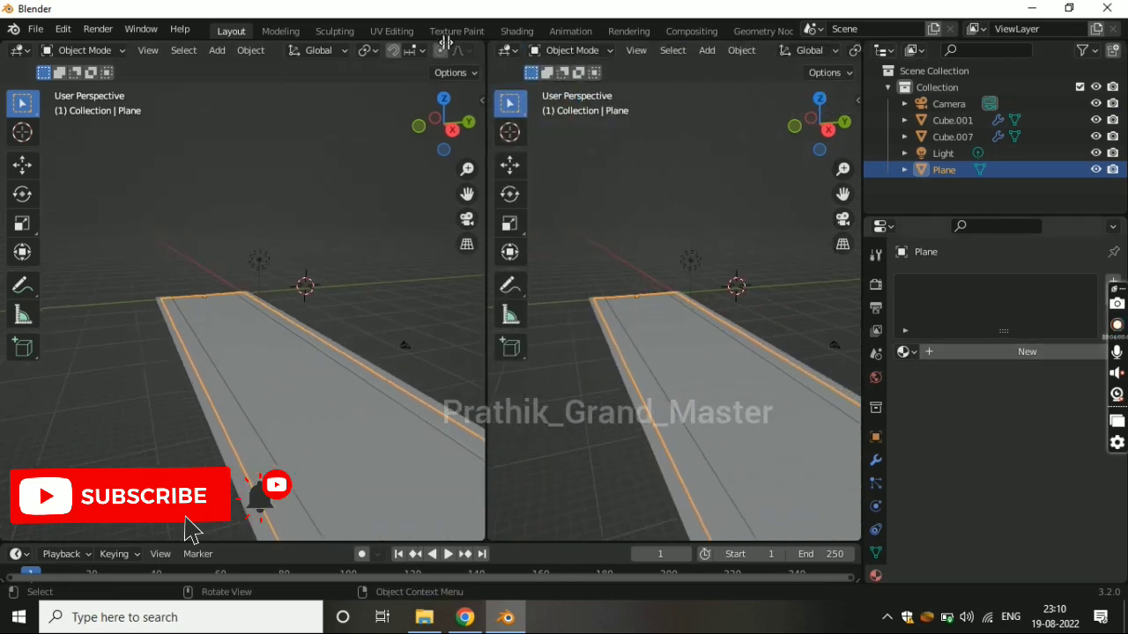
{"action": "left_click", "coordinate": [362, 50]}
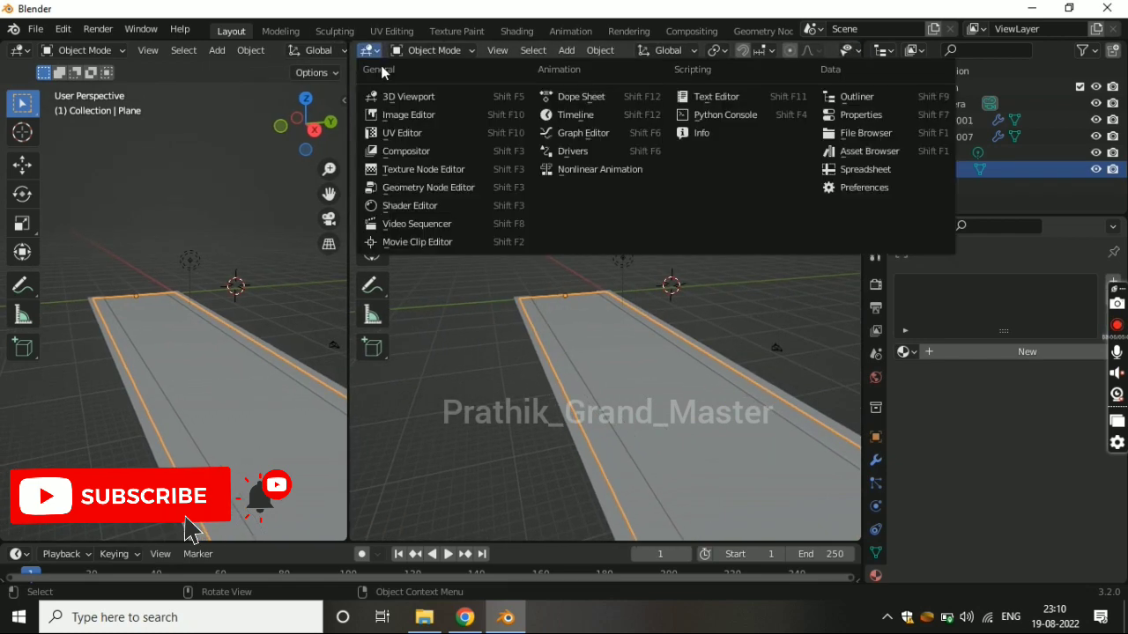
{"action": "left_click", "coordinate": [417, 208]}
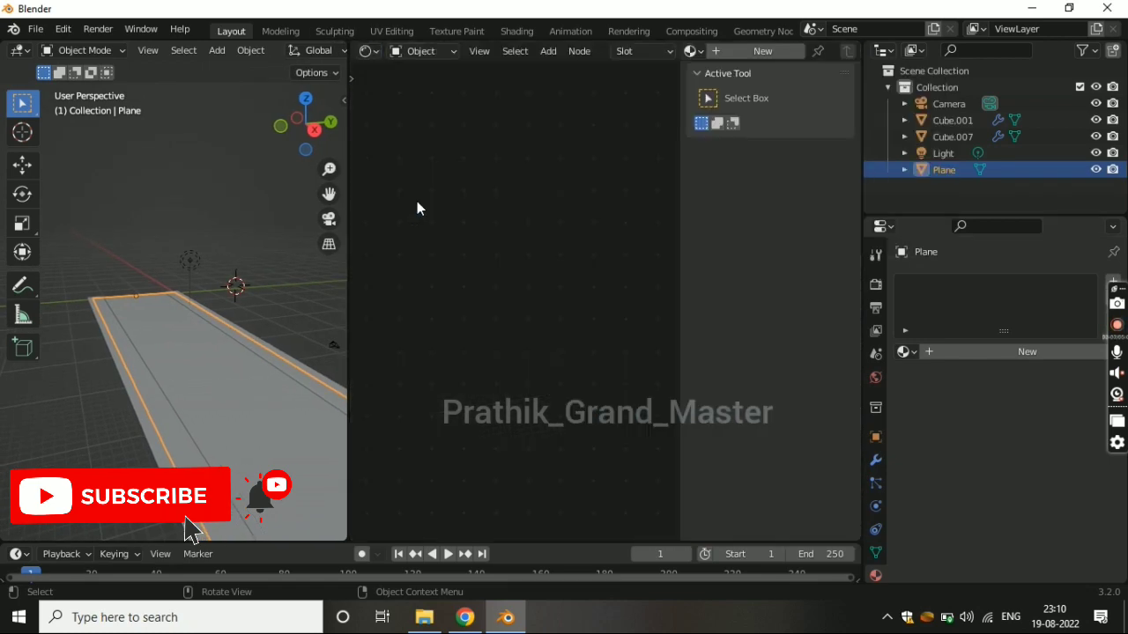
{"action": "left_click", "coordinate": [735, 53]}
{"action": "left_click_drag", "start_coordinate": [483, 277], "coordinate": [527, 282]}
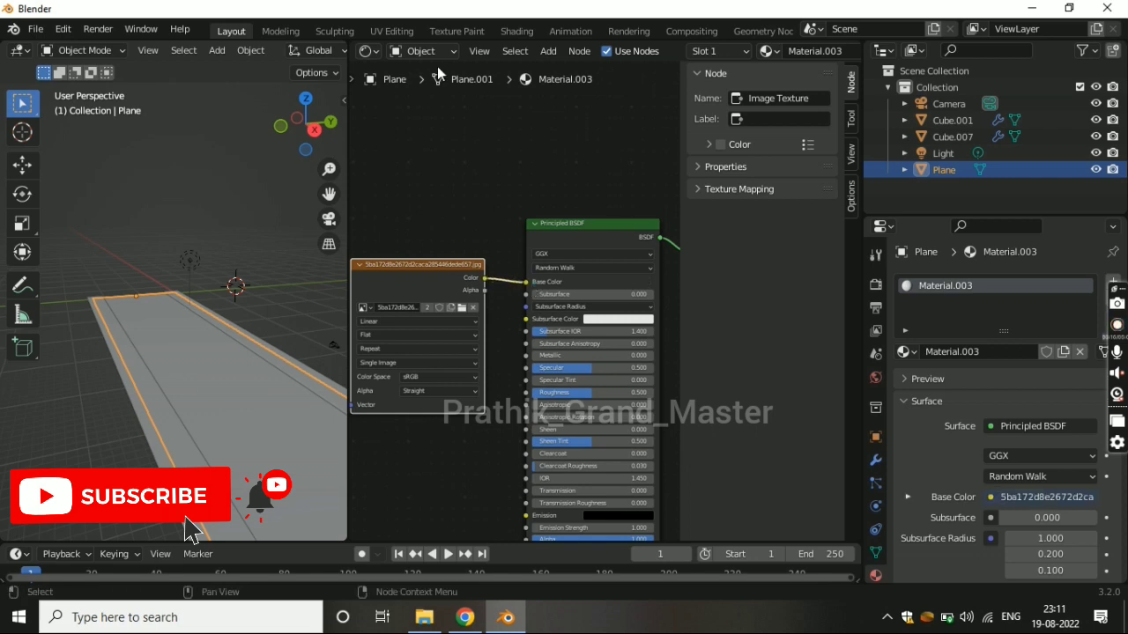
- Turn the right-hand area into an Image Editor
{"action": "left_click", "coordinate": [371, 53]}
{"action": "left_click", "coordinate": [395, 137]}
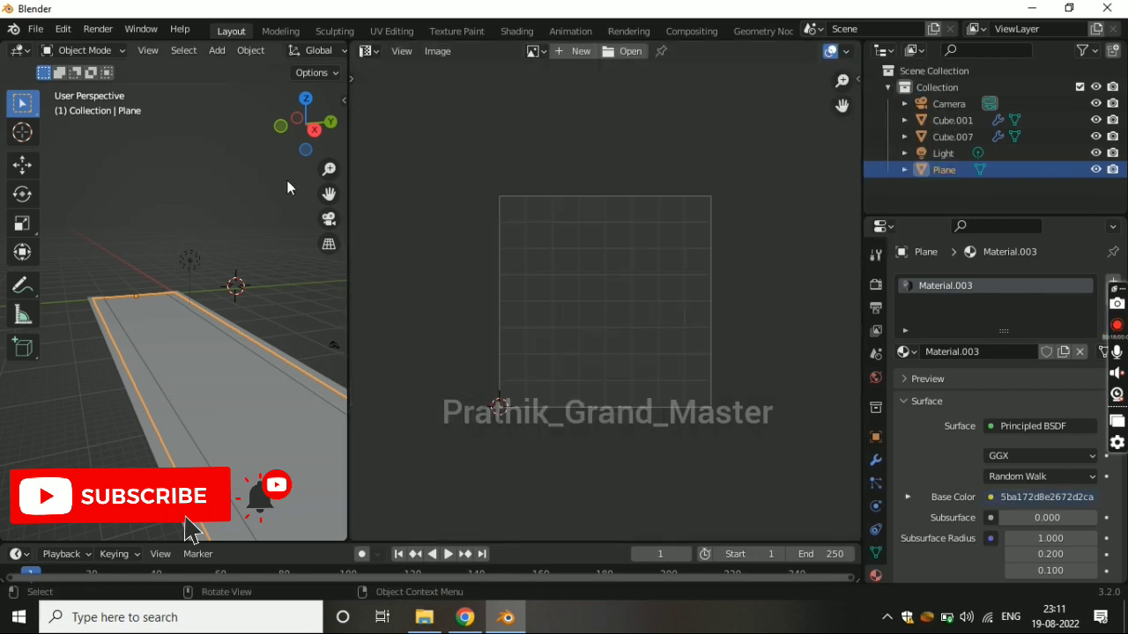
{"action": "middle_click_drag", "start_coordinate": [246, 323], "coordinate": [248, 314]}
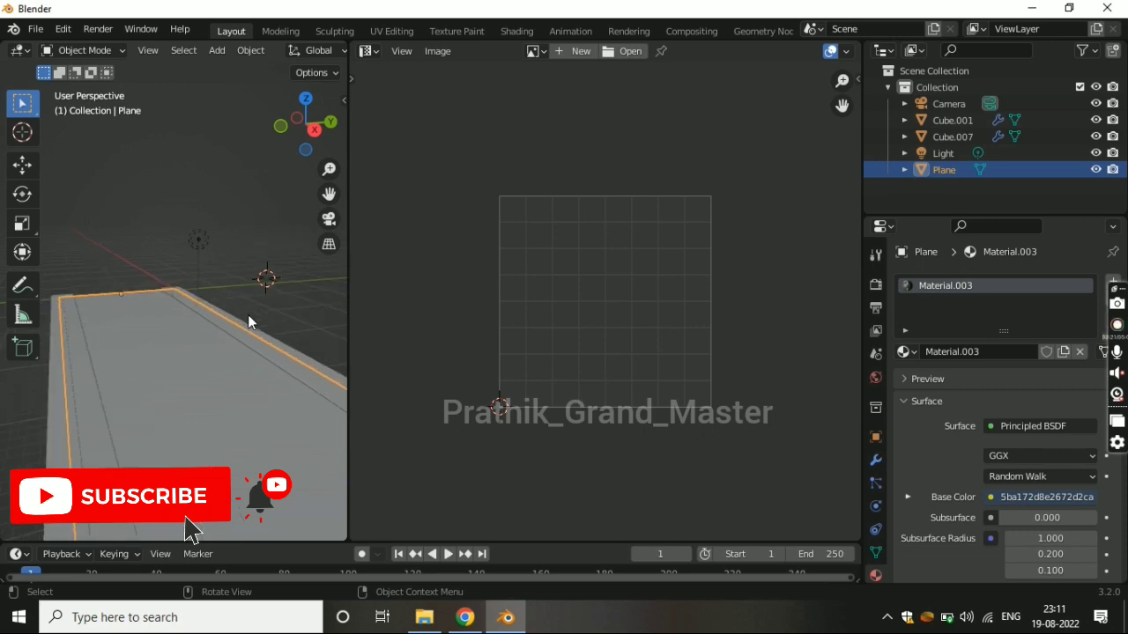
{"action": "scroll", "coordinate": [236, 53], "scroll_direction": "down", "scroll_amount": 2}
{"action": "scroll", "coordinate": [248, 54], "scroll_direction": "down", "scroll_amount": 3}
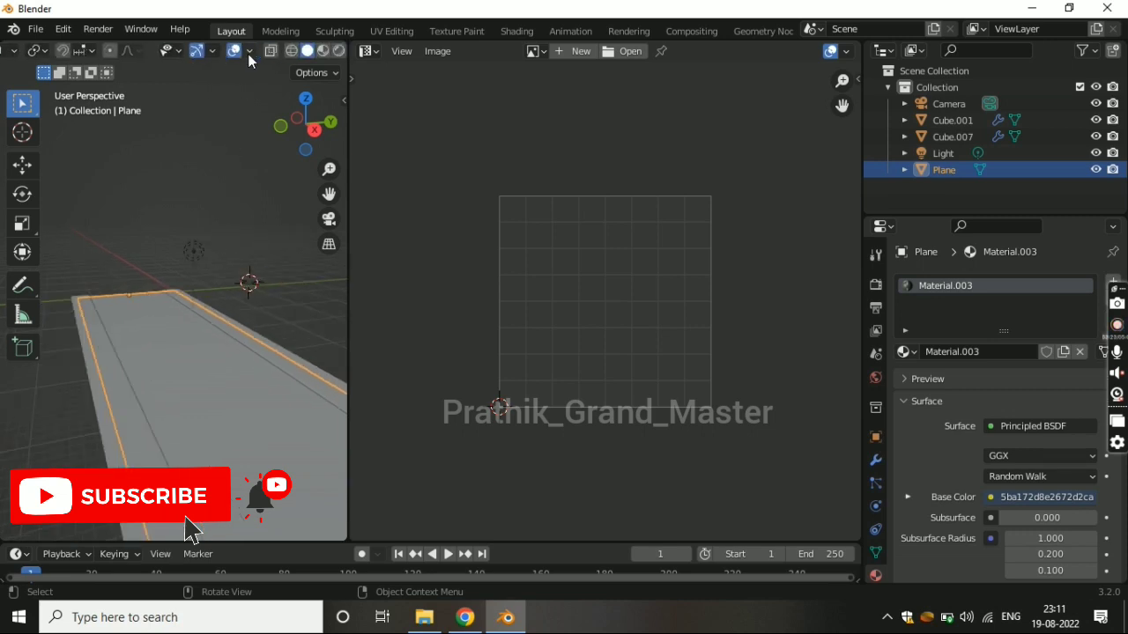
{"action": "scroll", "coordinate": [255, 53], "scroll_direction": "down", "scroll_amount": 3}
- Show material preview, display the road texture image in the Image Editor, and enter Edit Mode
{"action": "left_click", "coordinate": [301, 51]}
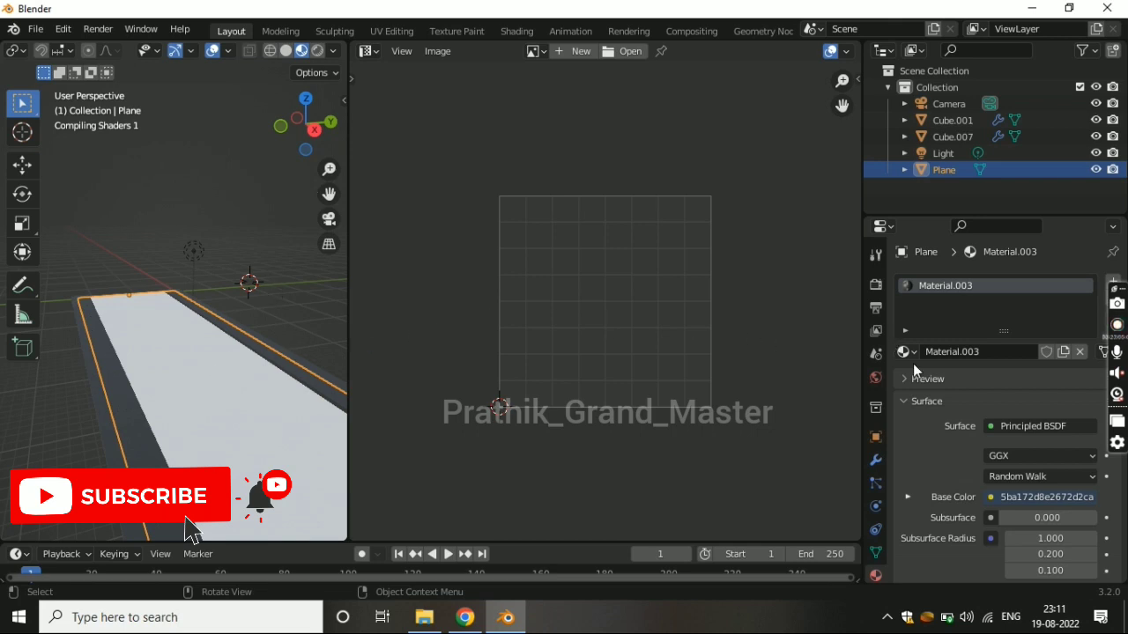
{"action": "left_click", "coordinate": [535, 51]}
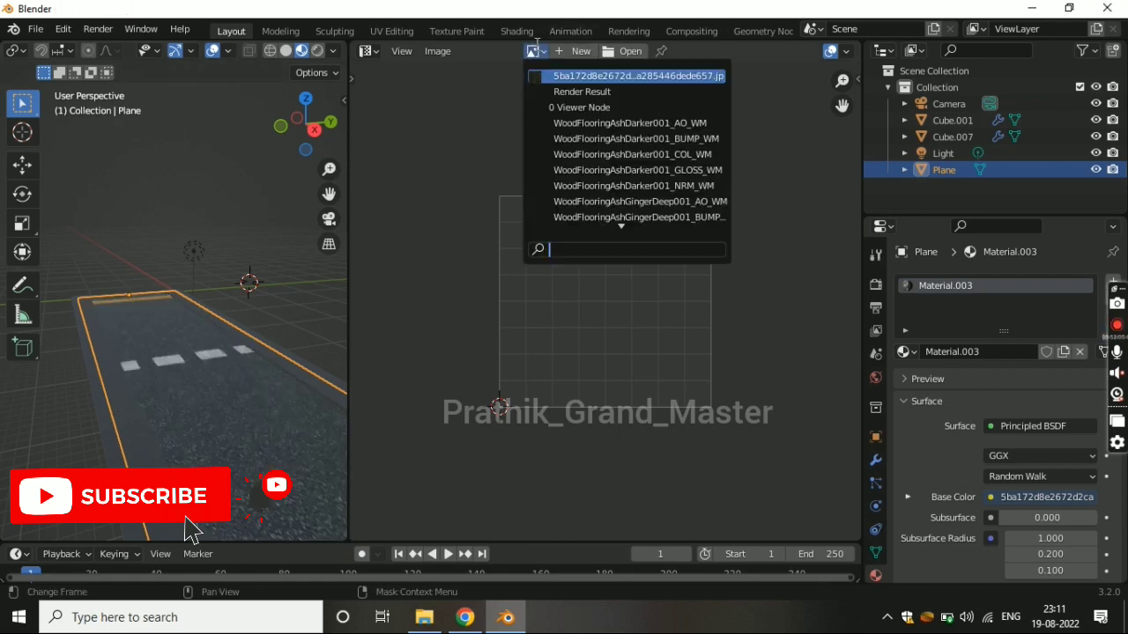
{"action": "left_click", "coordinate": [583, 77]}
{"action": "scroll", "coordinate": [582, 283], "scroll_direction": "down", "scroll_amount": 4}
{"action": "scroll", "coordinate": [529, 272], "scroll_direction": "down", "scroll_amount": 2}
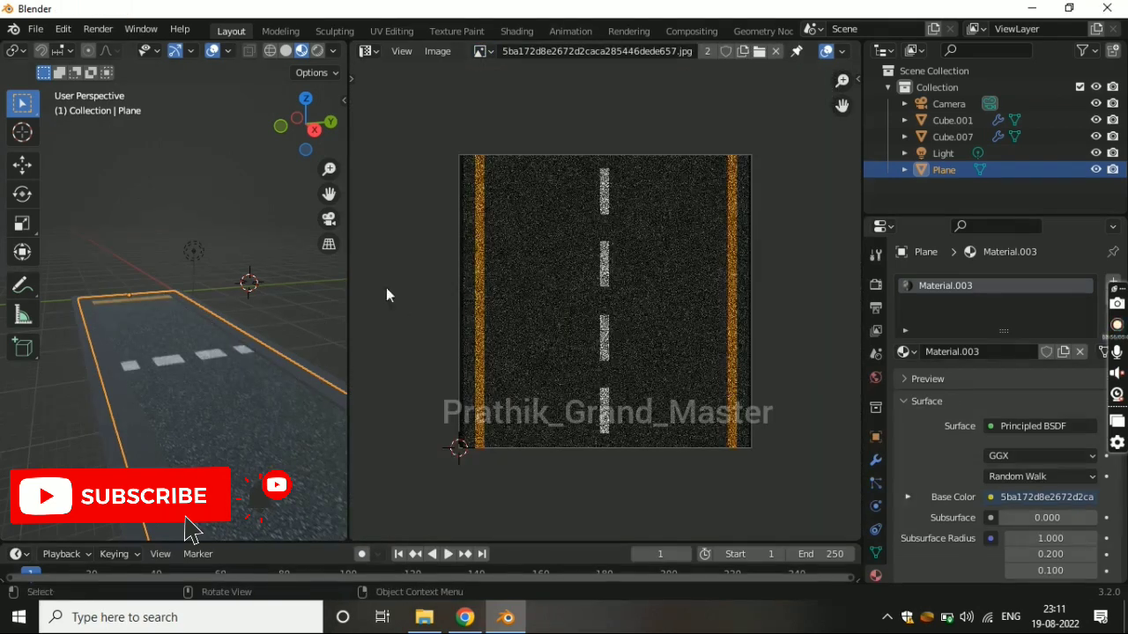
{"action": "scroll", "coordinate": [158, 357], "scroll_direction": "down", "scroll_amount": 3}
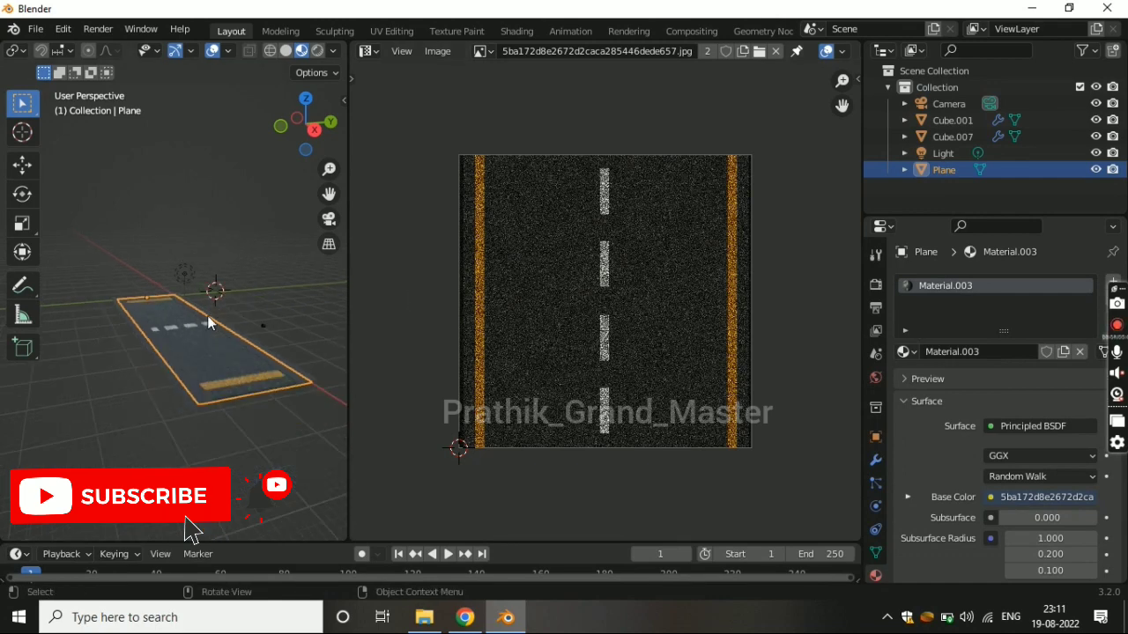
{"action": "key", "text": "Tab"}
- Select all, inset the plane's face, and unwrap it with Smart UV Project
{"action": "key", "text": "a"}
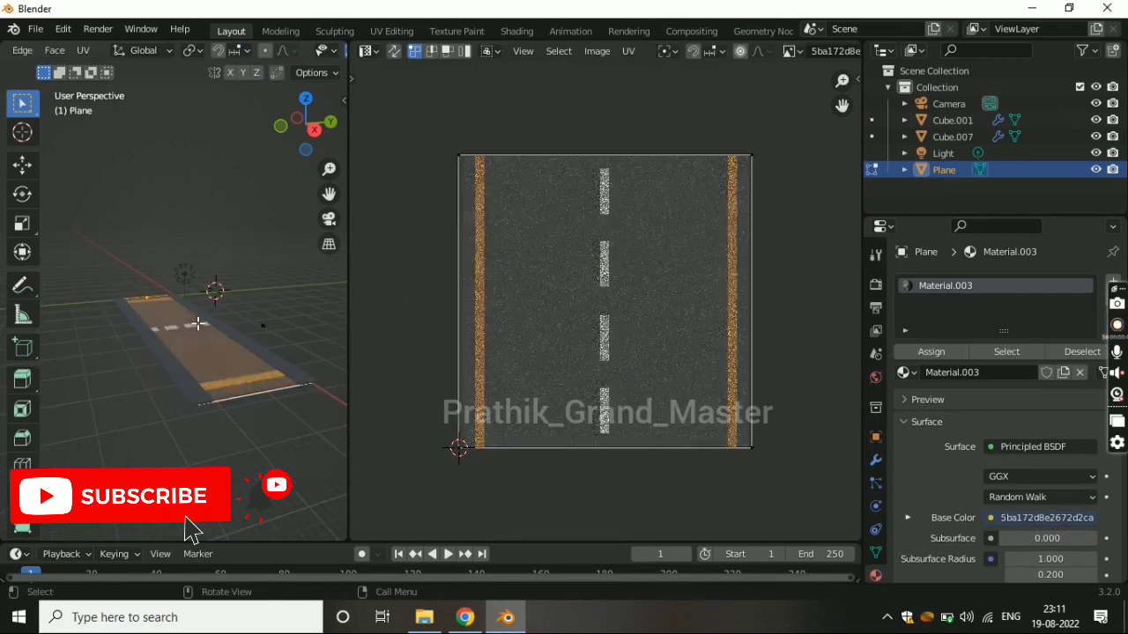
{"action": "key", "text": "i"}
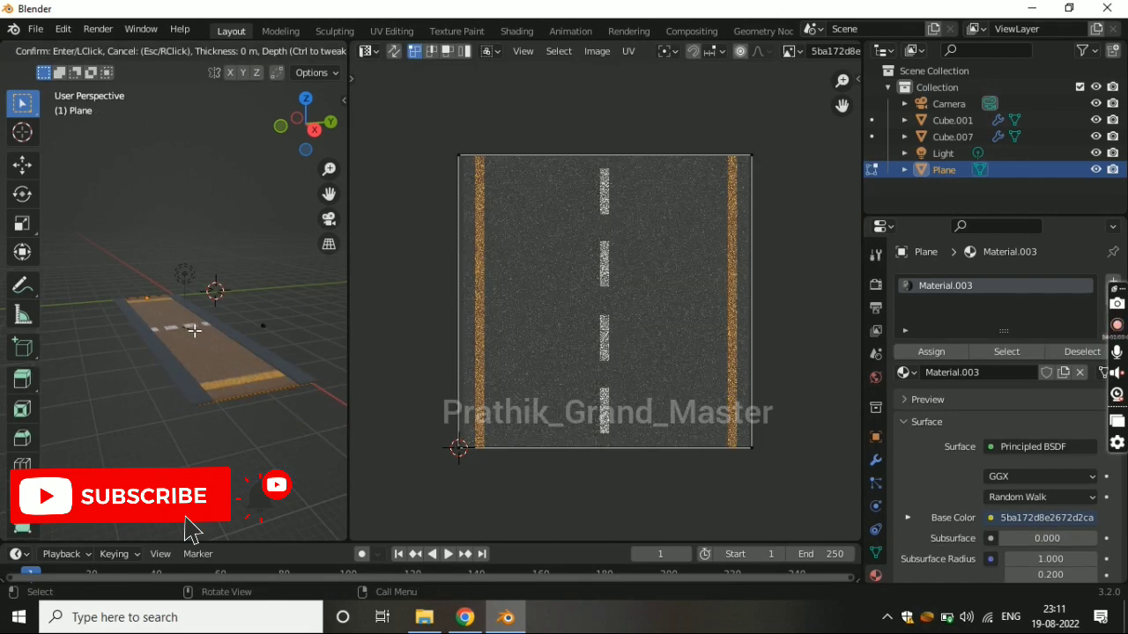
{"action": "left_click", "coordinate": [194, 331]}
{"action": "key", "text": "u"}
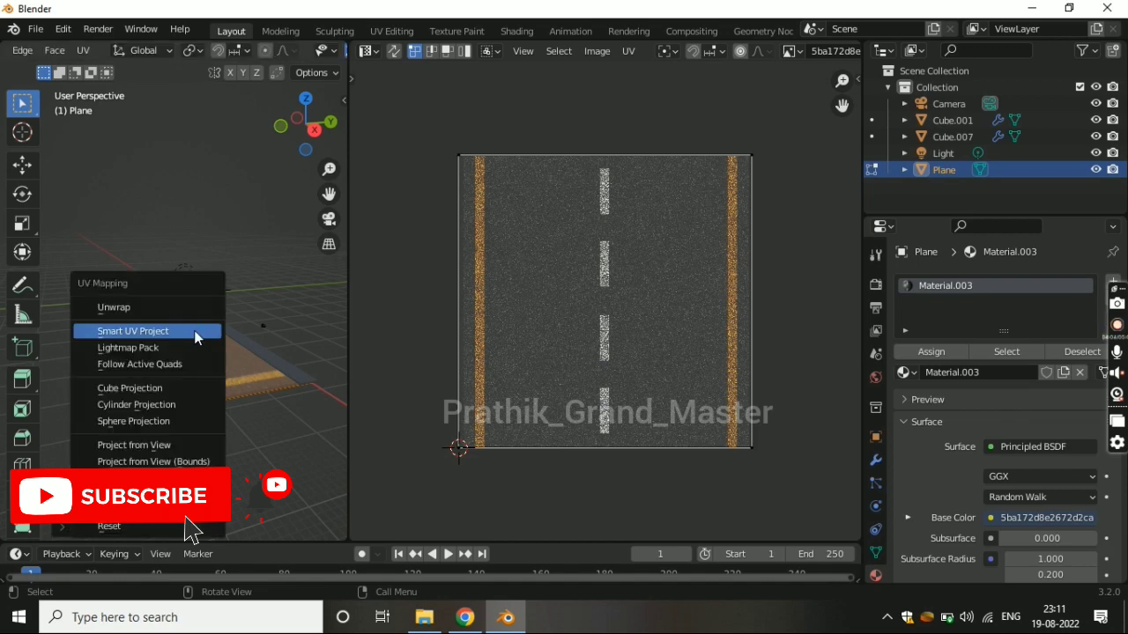
{"action": "left_click", "coordinate": [195, 334]}
{"action": "left_click", "coordinate": [239, 464]}
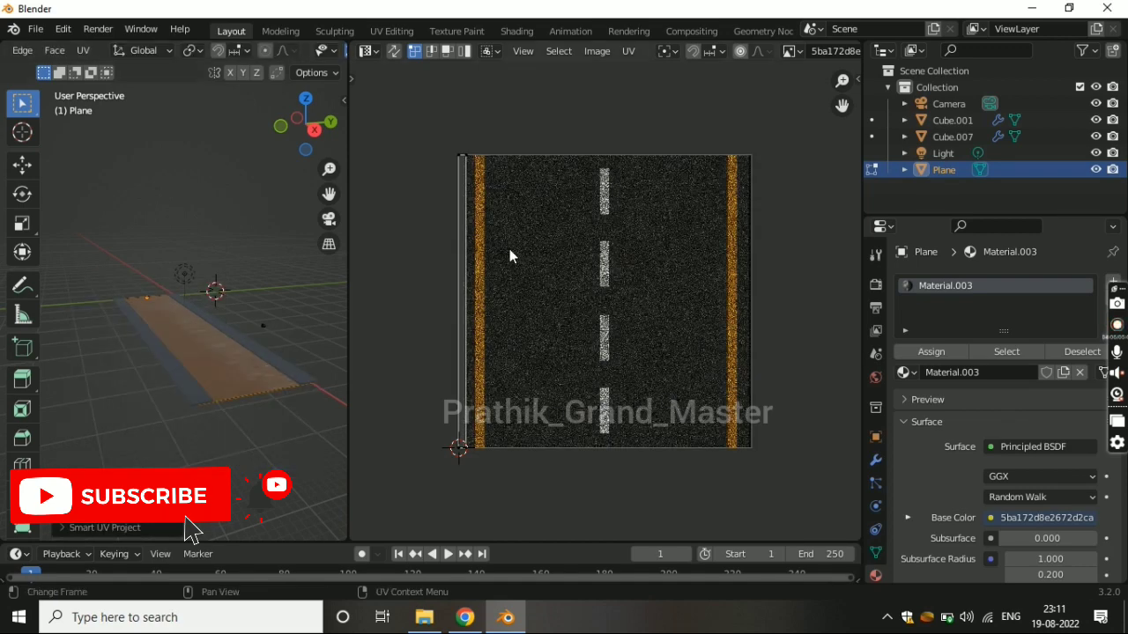
- Stretch the UV strip along X across the road texture and assign the road material
{"action": "left_click_drag", "start_coordinate": [463, 126], "coordinate": [529, 504]}
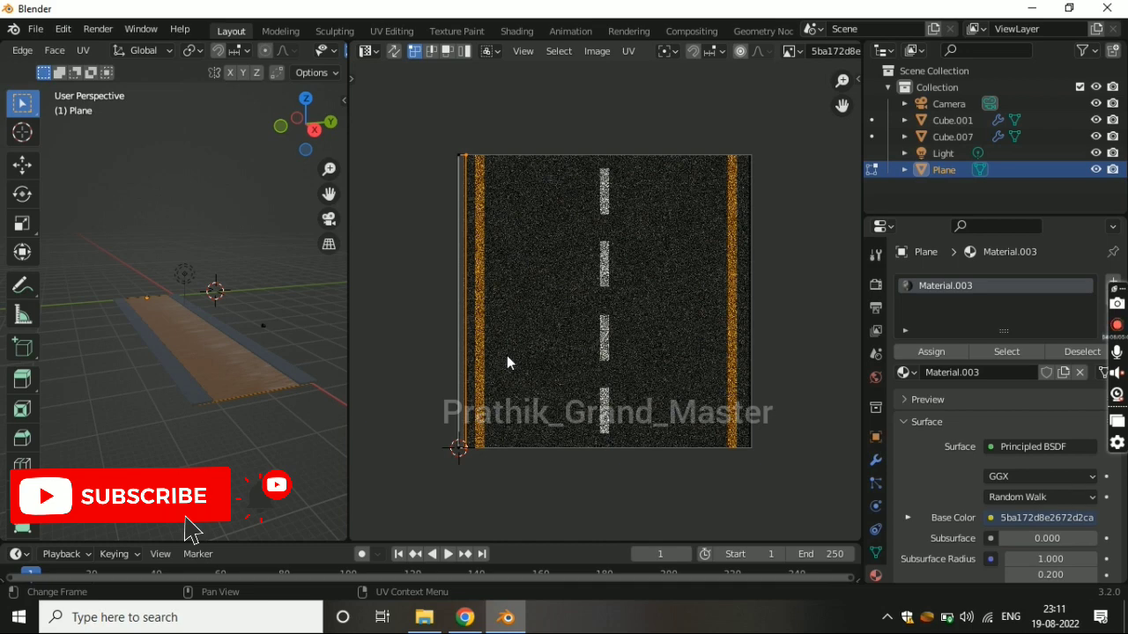
{"action": "key", "text": "g"}
{"action": "key", "text": "x"}
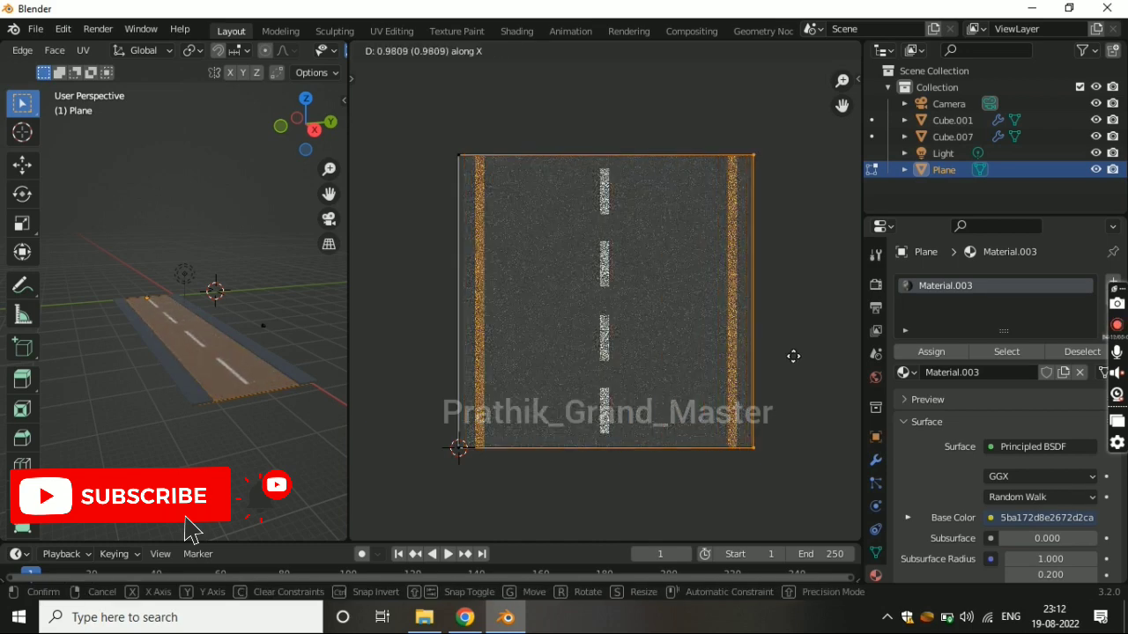
{"action": "left_click", "coordinate": [793, 356]}
{"action": "left_click", "coordinate": [917, 352]}
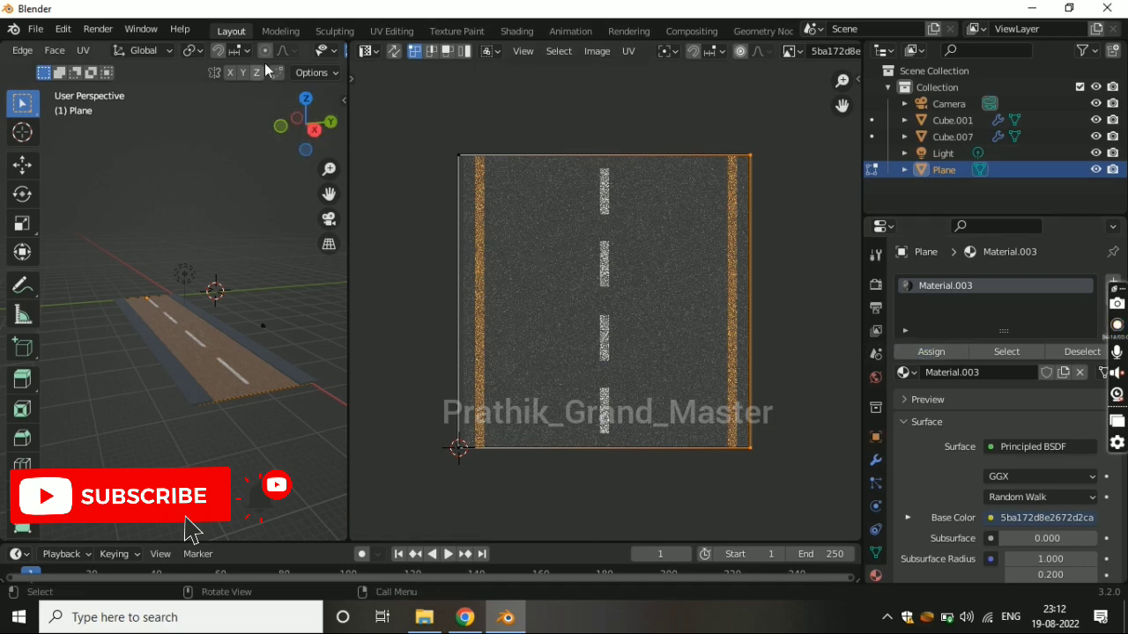
- Switch the viewport to Solid shading and return the plane to Object Mode
{"action": "scroll", "coordinate": [287, 58], "scroll_direction": "down", "scroll_amount": 1}
{"action": "scroll", "coordinate": [287, 58], "scroll_direction": "down", "scroll_amount": 1}
{"action": "scroll", "coordinate": [287, 58], "scroll_direction": "down", "scroll_amount": 1}
{"action": "left_click", "coordinate": [330, 50]}
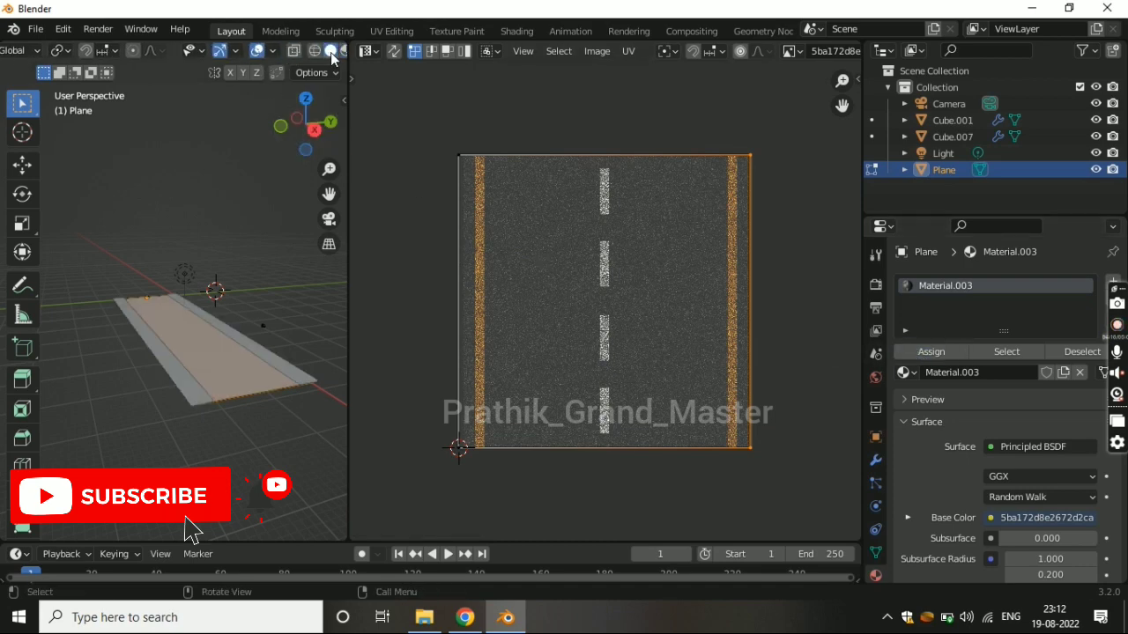
{"action": "scroll", "coordinate": [221, 297], "scroll_direction": "up", "scroll_amount": 3}
{"action": "key", "text": "Tab"}
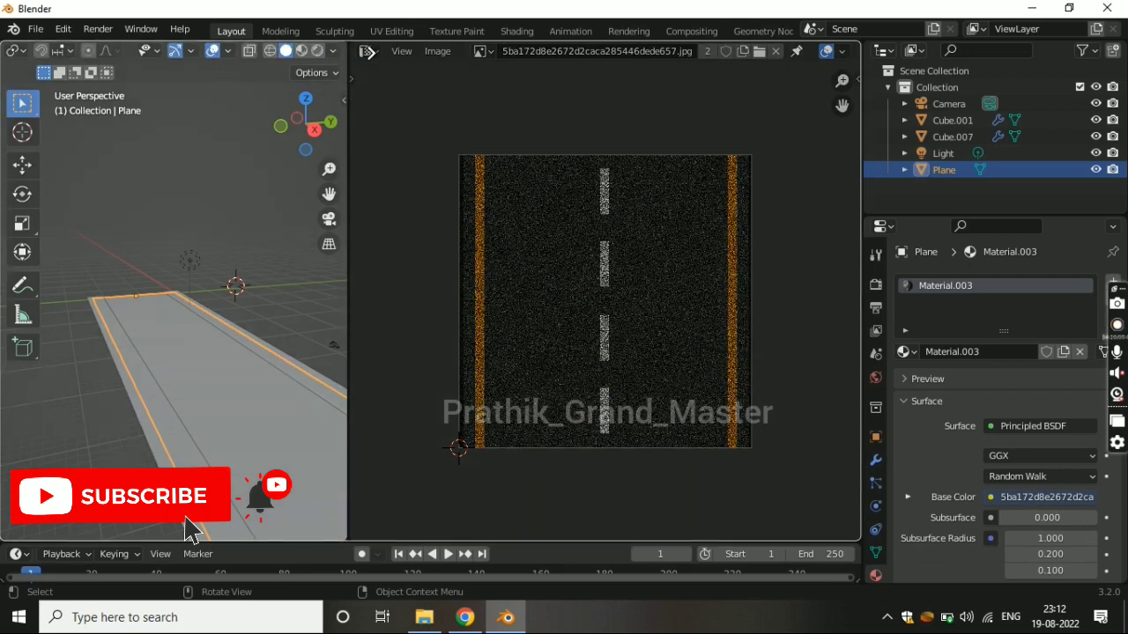
- Close the texture image view and snap the 3D cursor to the footpath strip
{"action": "left_click", "coordinate": [421, 151]}
{"action": "scroll", "coordinate": [511, 351], "scroll_direction": "down", "scroll_amount": 3}
{"action": "scroll", "coordinate": [511, 352], "scroll_direction": "up", "scroll_amount": 3}
{"action": "mouse_move", "coordinate": [666, 278]}
{"action": "middle_mouse_down"}
{"action": "mouse_move", "coordinate": [595, 332]}
{"action": "mouse_move", "coordinate": [475, 336]}
{"action": "mouse_move", "coordinate": [545, 386]}
{"action": "middle_mouse_up"}
{"action": "key", "text": "KP_1"}
{"action": "left_click", "coordinate": [579, 288]}
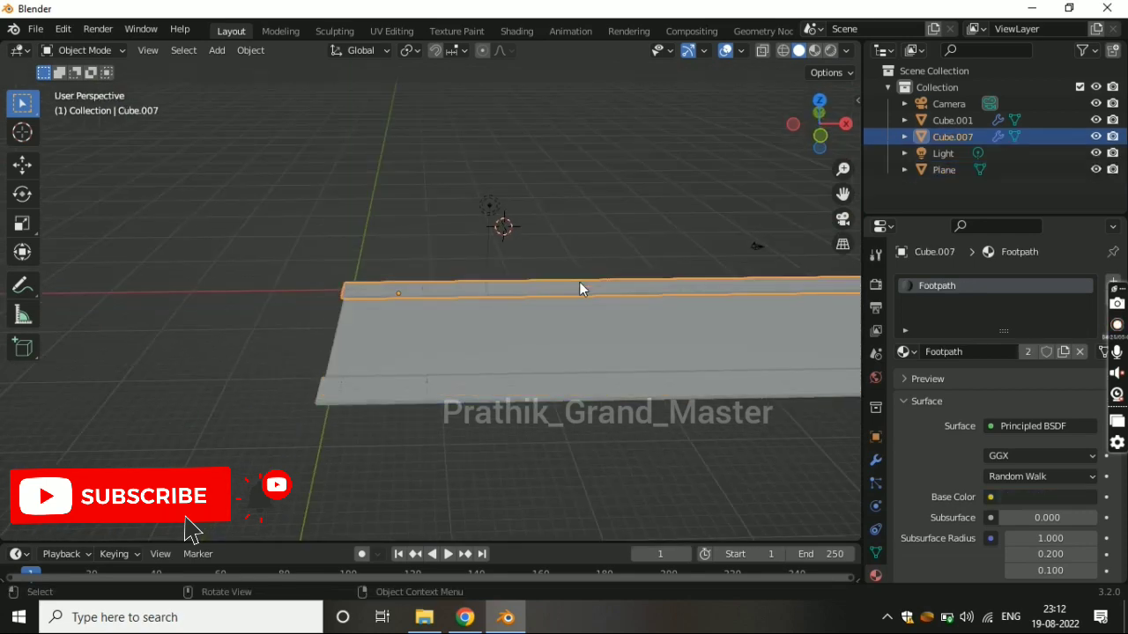
{"action": "key", "text": "shift+s"}
{"action": "left_click", "coordinate": [582, 352]}
- Add a cube at the cursor and slide it along X on the footpath
{"action": "key", "text": "shift+a"}
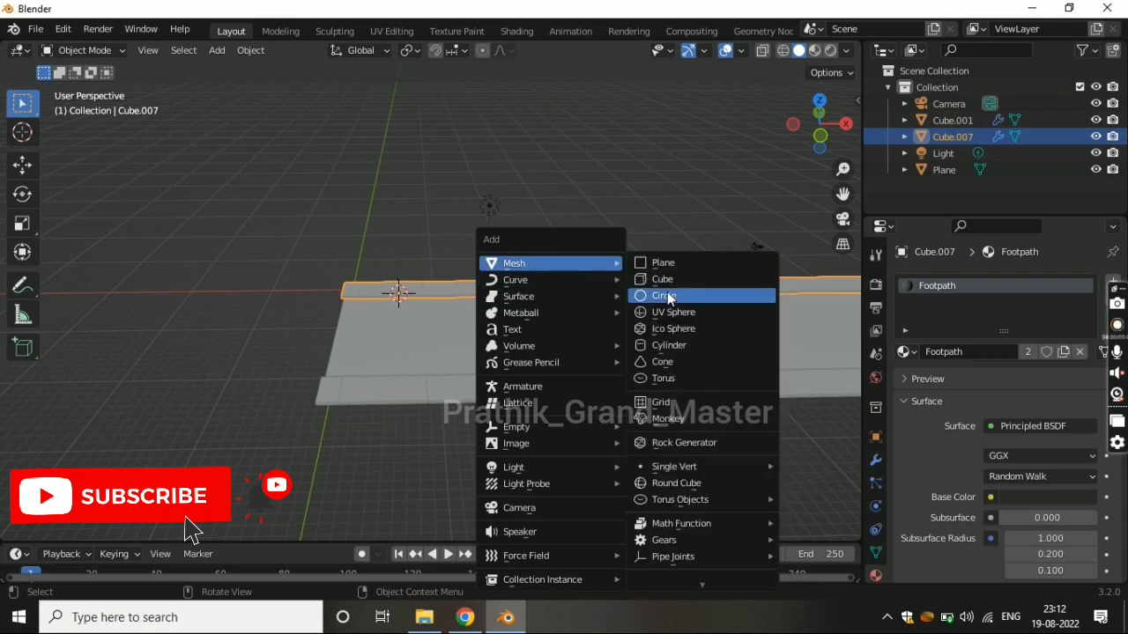
{"action": "left_click", "coordinate": [669, 278]}
{"action": "key", "text": "g"}
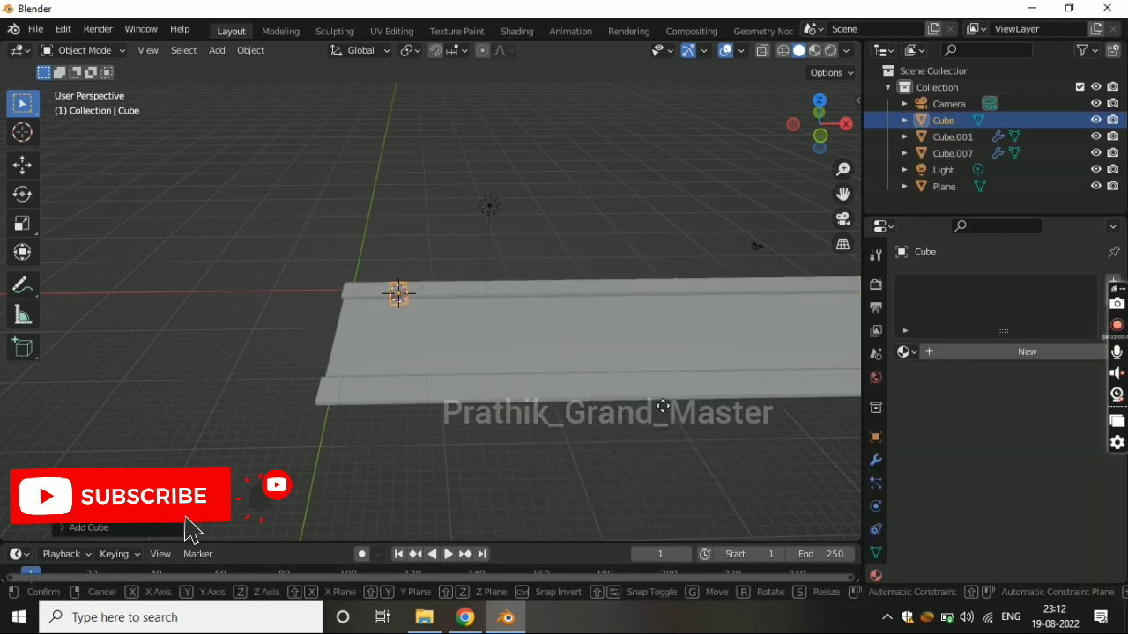
{"action": "key", "text": "x"}
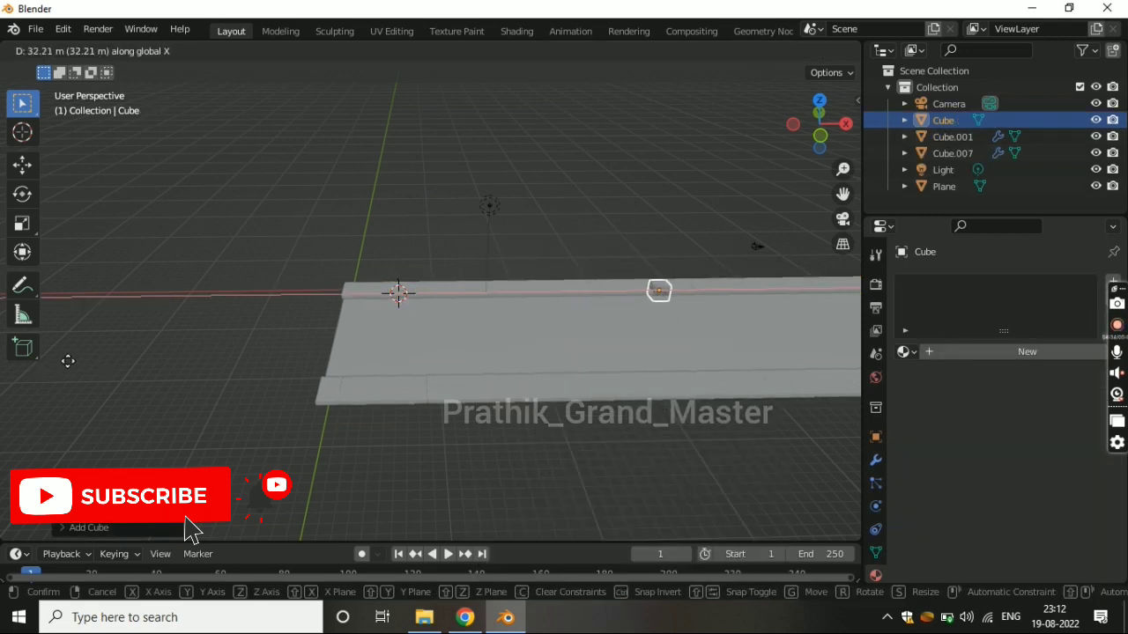
{"action": "left_click", "coordinate": [68, 359]}
- Flatten the cube along Z and narrow it along Y
{"action": "key", "text": "KP_1"}
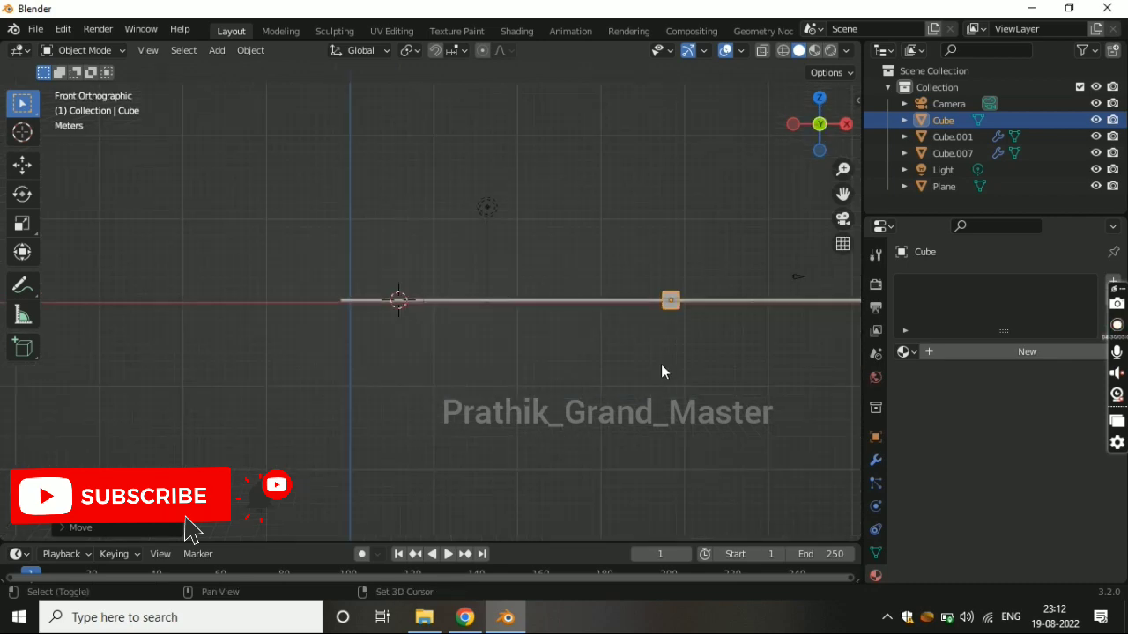
{"action": "middle_click_drag", "start_coordinate": [661, 364], "coordinate": [518, 363], "text": "shift"}
{"action": "key", "text": "KP_3"}
{"action": "scroll", "coordinate": [493, 346], "scroll_direction": "up", "scroll_amount": 4}
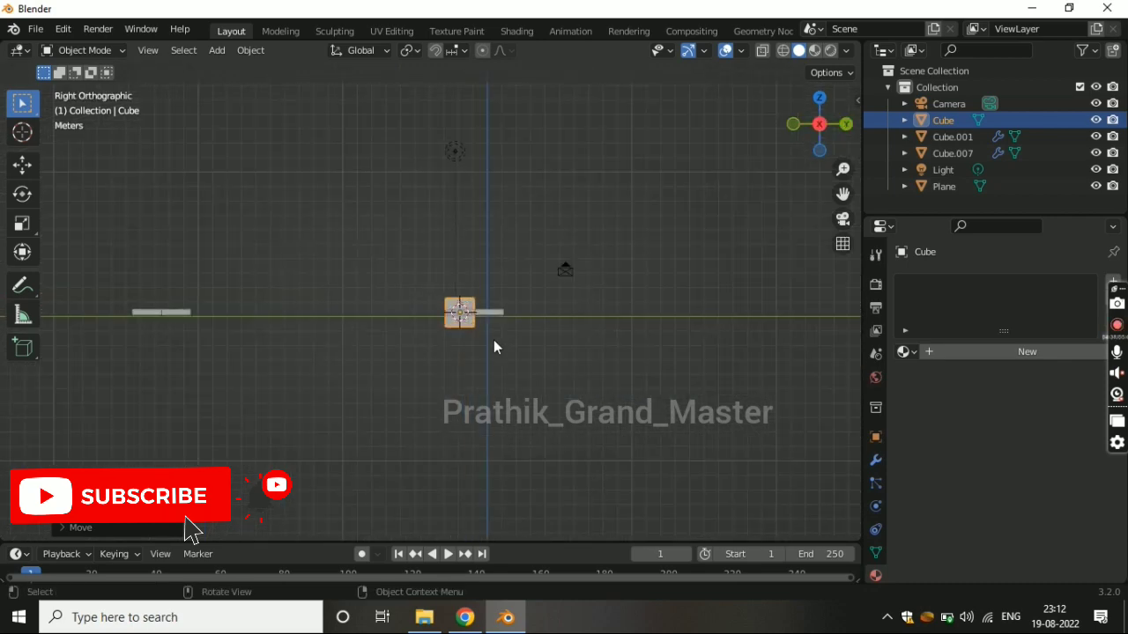
{"action": "scroll", "coordinate": [493, 344], "scroll_direction": "up", "scroll_amount": 2}
{"action": "key", "text": "s"}
{"action": "key", "text": "z"}
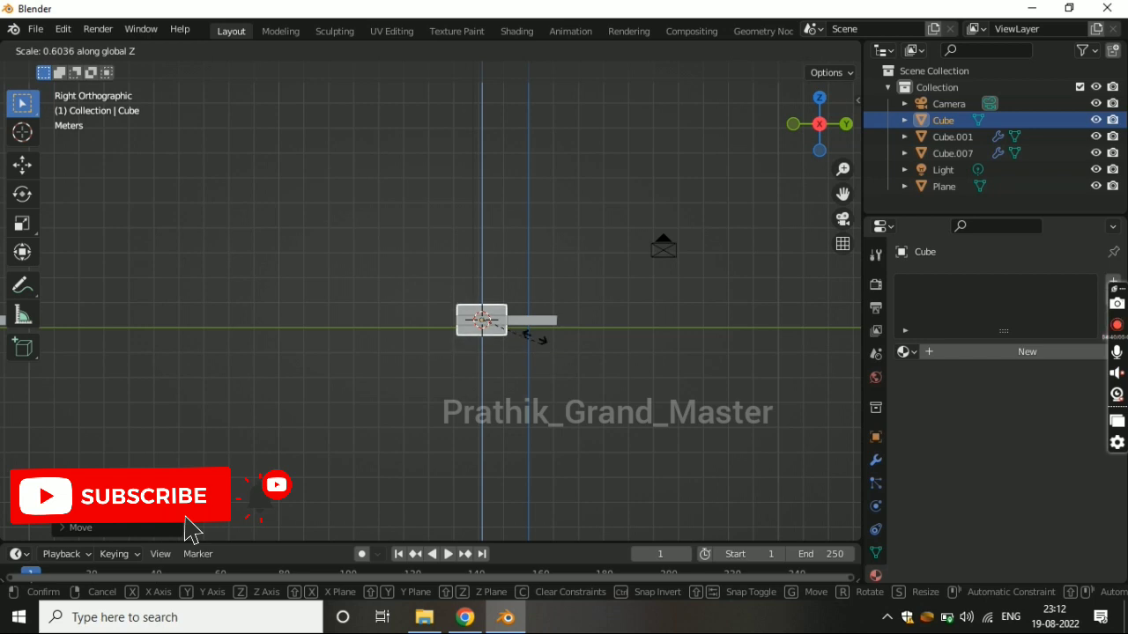
{"action": "left_click", "coordinate": [597, 368]}
{"action": "key", "text": "s"}
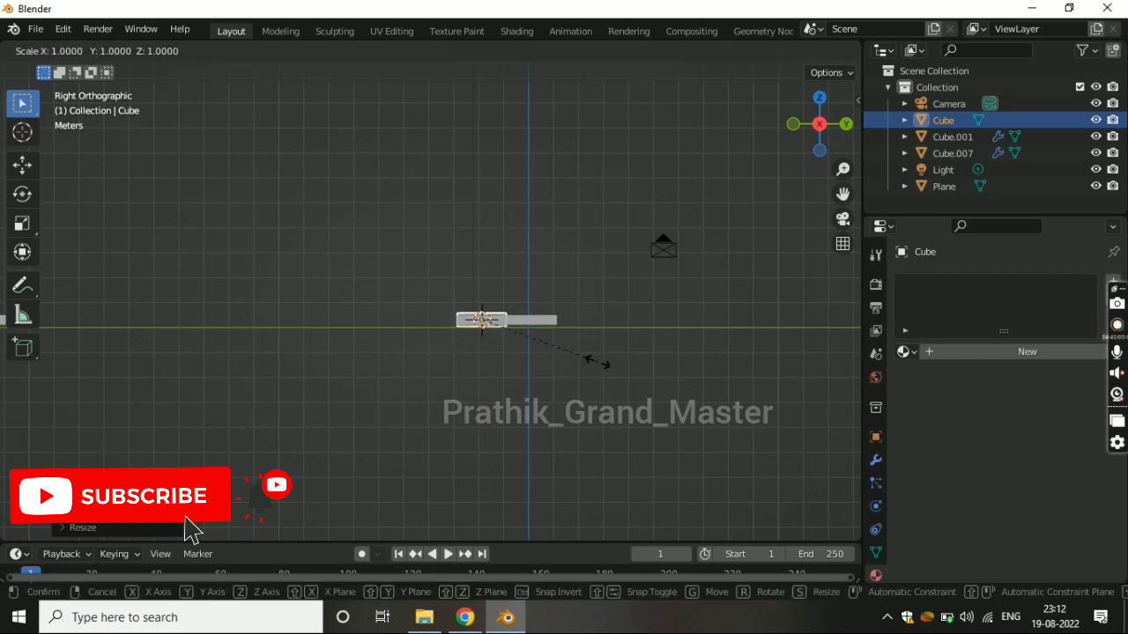
{"action": "key", "text": "y"}
{"action": "left_click", "coordinate": [528, 335]}
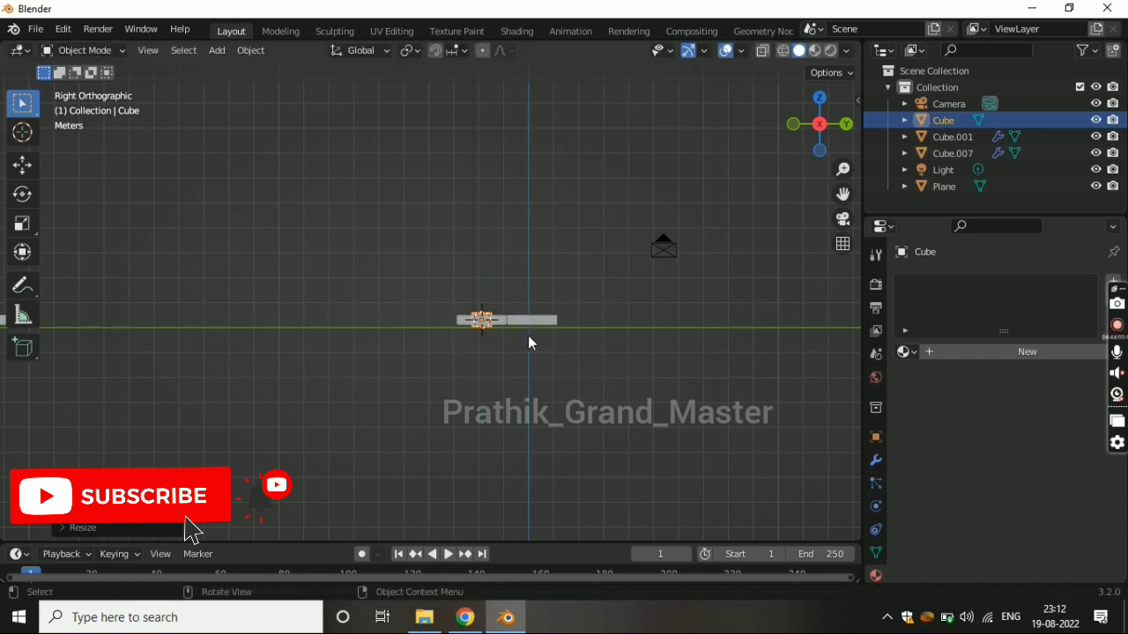
- Narrow the cube along X and stretch it vertically into a tall thin post
{"action": "middle_click_drag", "start_coordinate": [528, 335], "coordinate": [669, 384]}
{"action": "key", "text": "s"}
{"action": "key", "text": "x"}
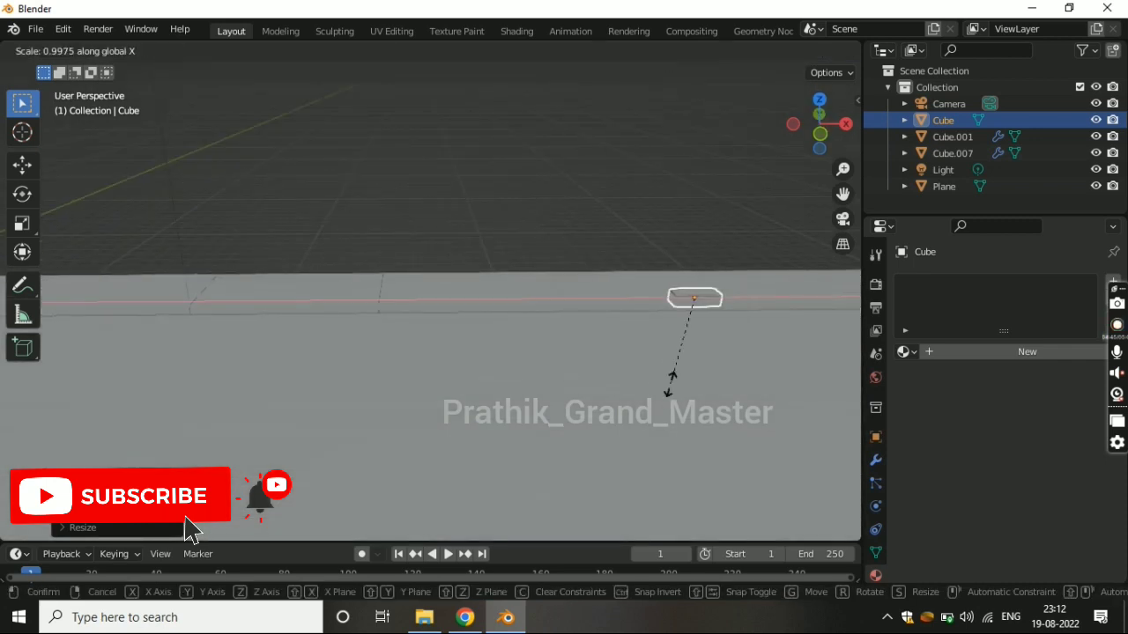
{"action": "left_click", "coordinate": [696, 336]}
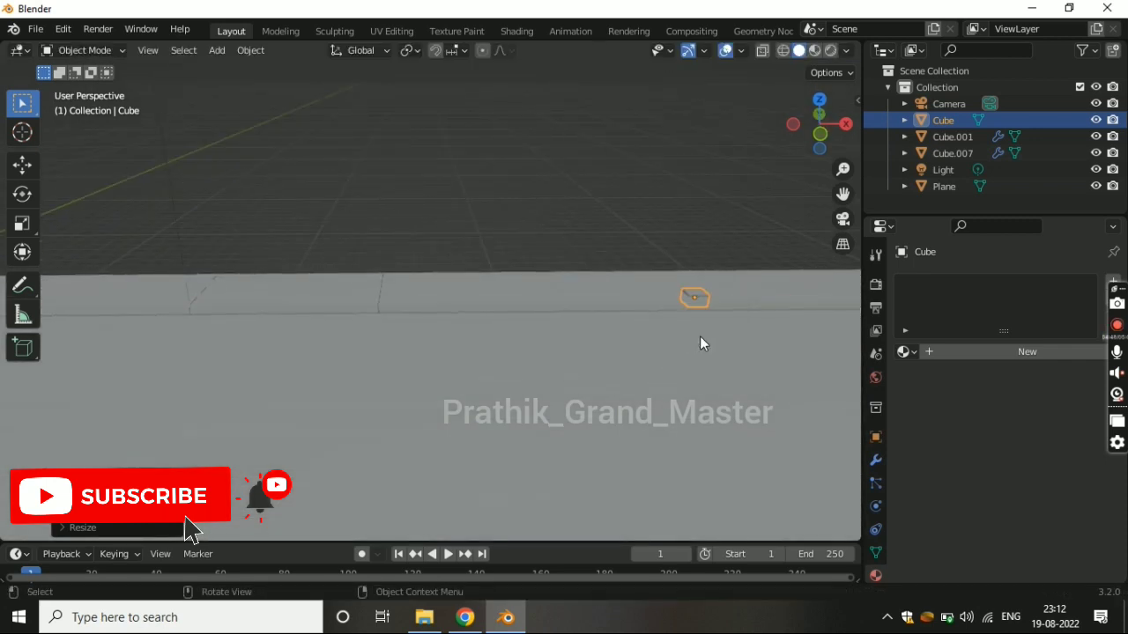
{"action": "middle_click_drag", "start_coordinate": [700, 336], "coordinate": [702, 345]}
{"action": "key", "text": "s"}
{"action": "key", "text": "z"}
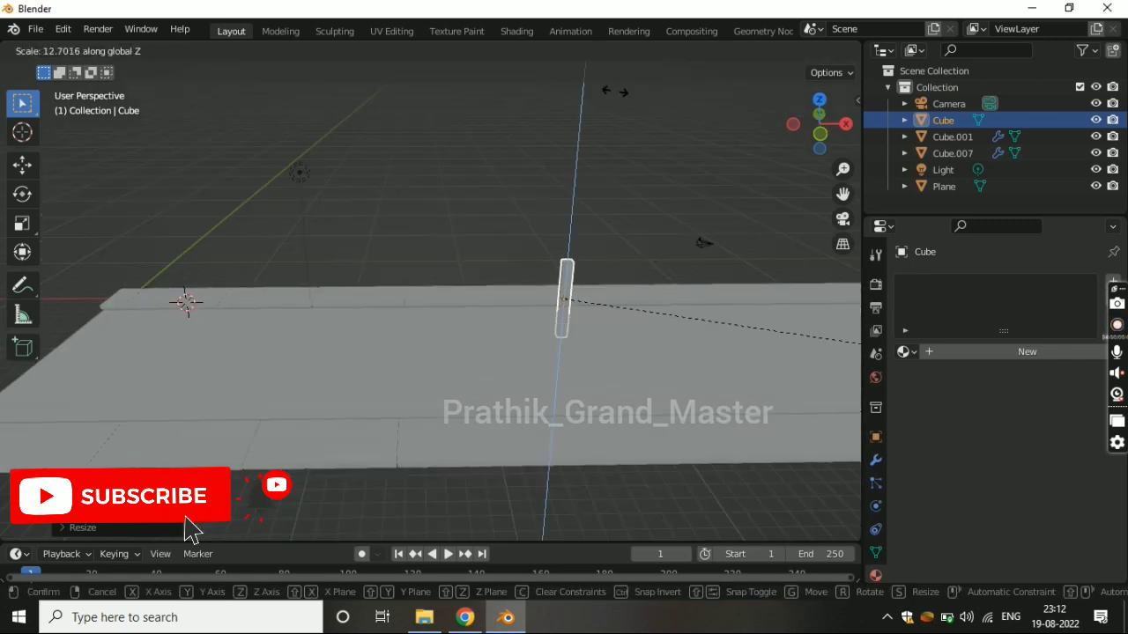
{"action": "left_click", "coordinate": [702, 469]}
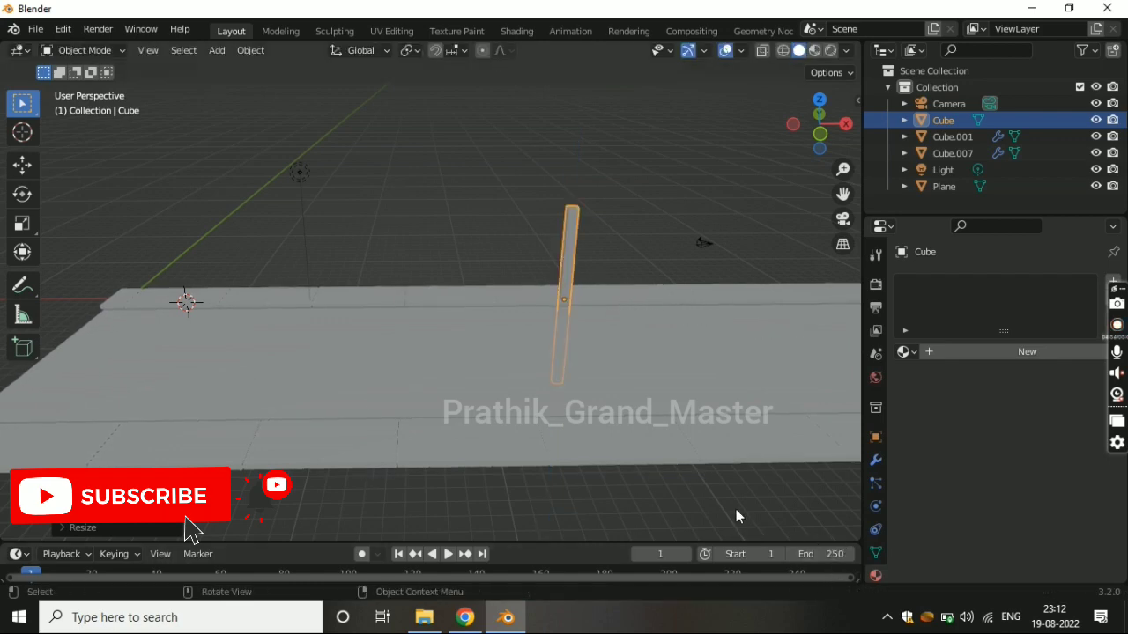
- Move the post along Z so its base sits on the footpath
{"action": "key", "text": "KP_3"}
{"action": "key", "text": "g"}
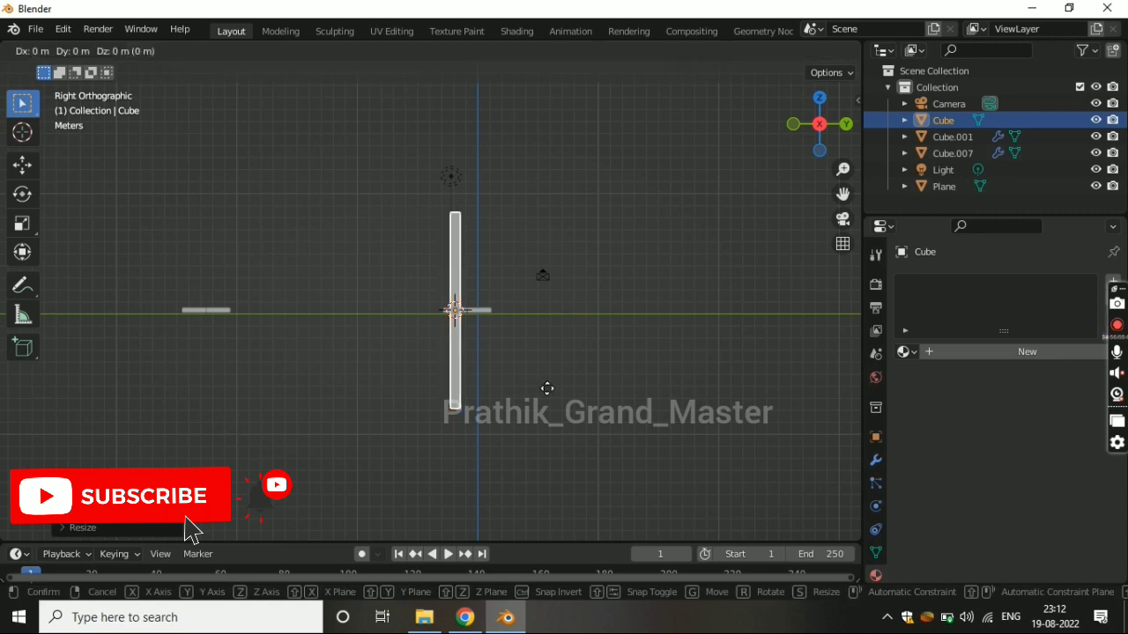
{"action": "key", "text": "z"}
{"action": "left_click", "coordinate": [488, 344]}
{"action": "scroll", "coordinate": [502, 346], "scroll_direction": "up", "scroll_amount": 5}
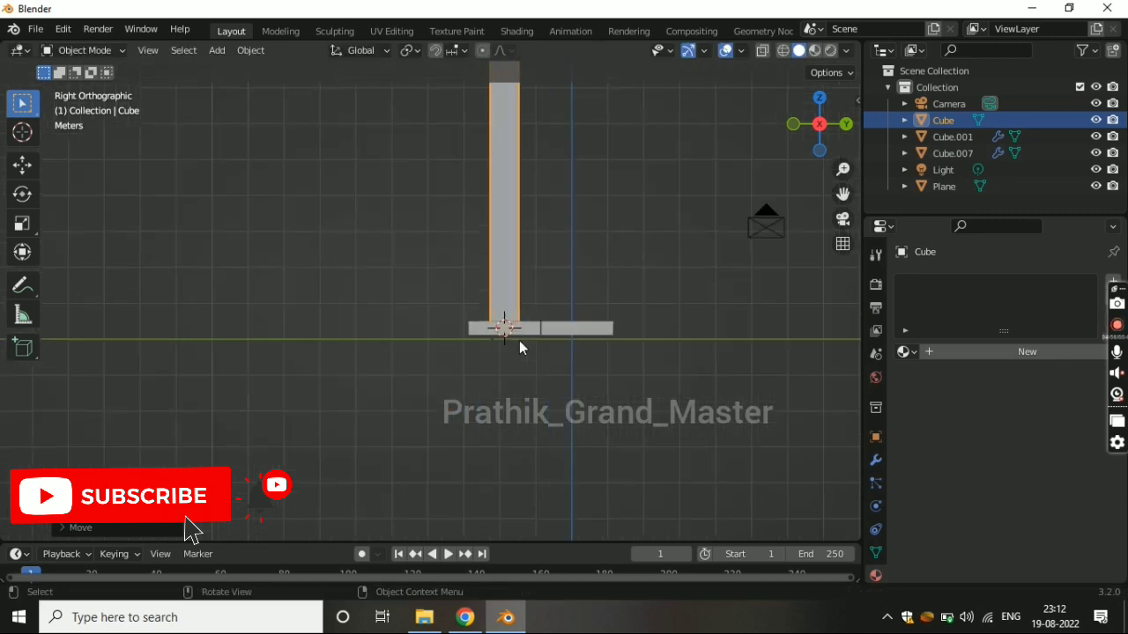
{"action": "scroll", "coordinate": [542, 346], "scroll_direction": "up", "scroll_amount": 4}
{"action": "key", "text": "g"}
{"action": "key", "text": "z"}
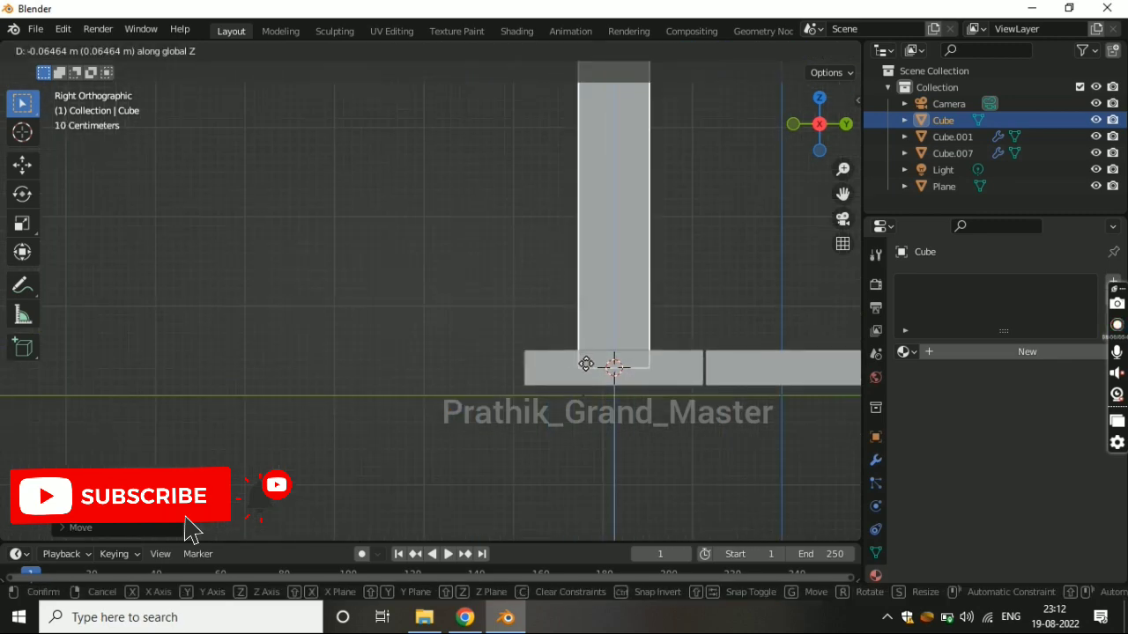
{"action": "left_click", "coordinate": [587, 377]}
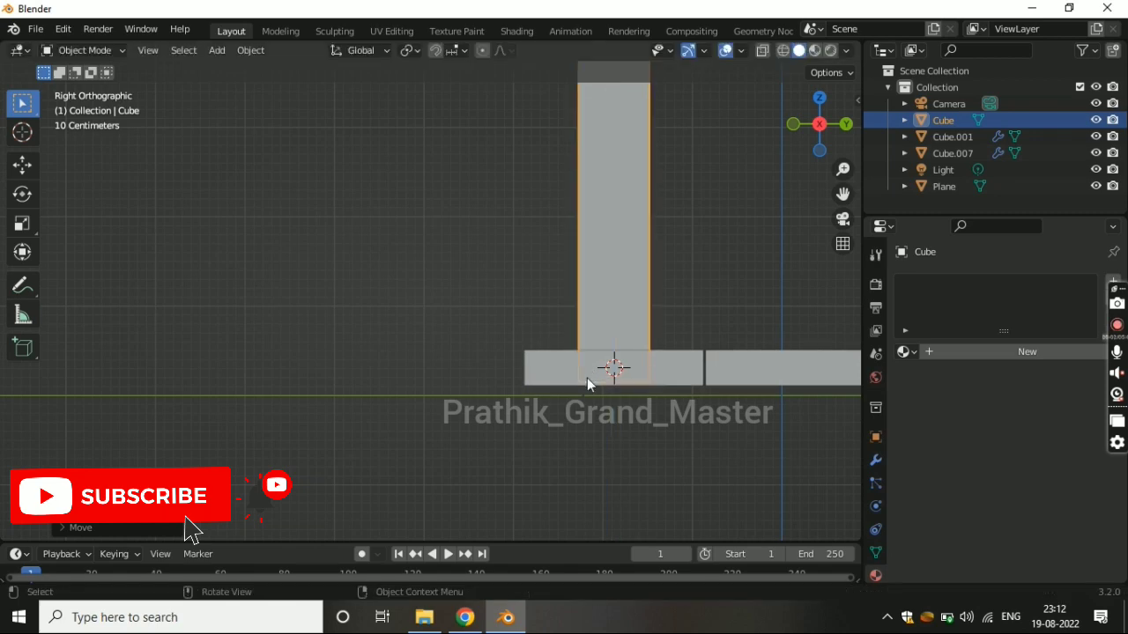
{"action": "scroll", "coordinate": [588, 365], "scroll_direction": "down", "scroll_amount": 5}
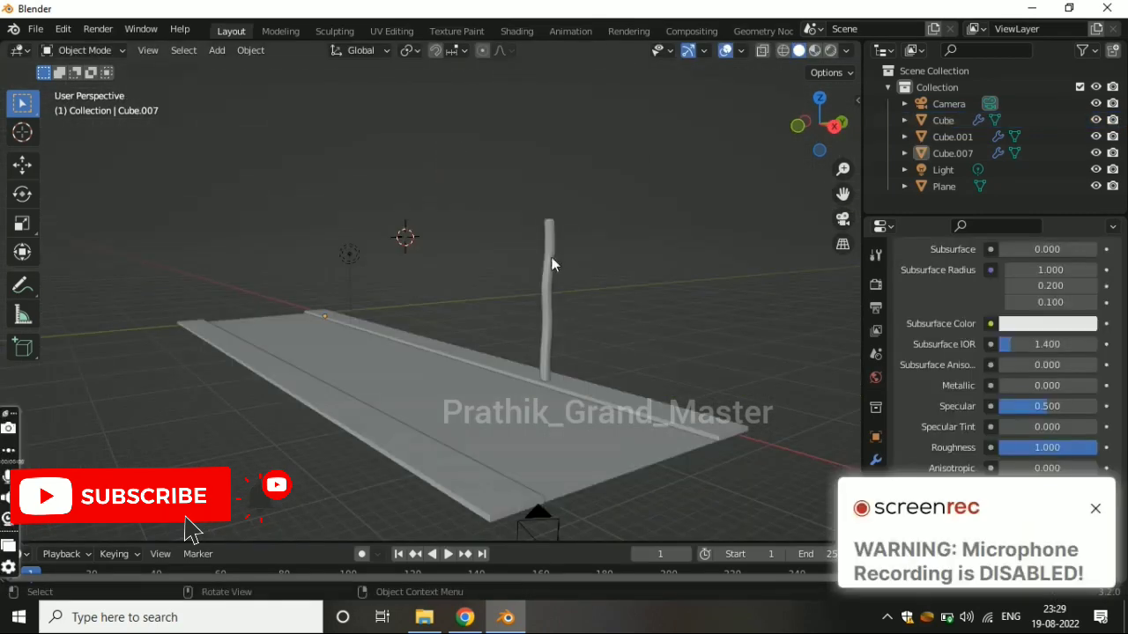
- Select the pole in side view, undoing an accidental delete
{"action": "left_click", "coordinate": [552, 261]}
{"action": "left_click", "coordinate": [1096, 509]}
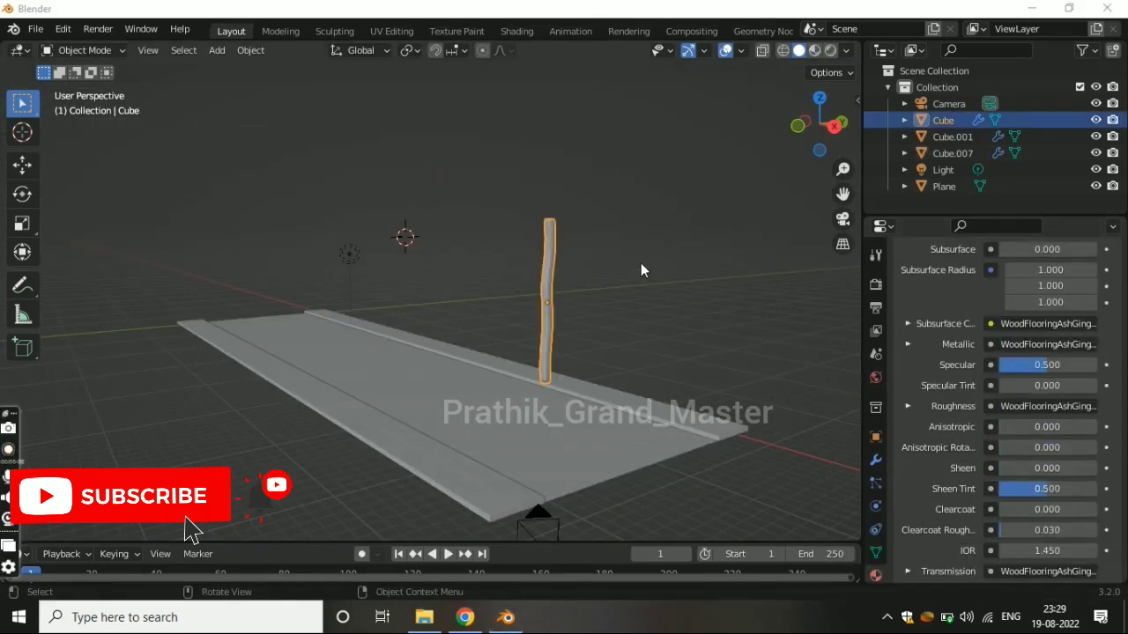
{"action": "left_click", "coordinate": [576, 293]}
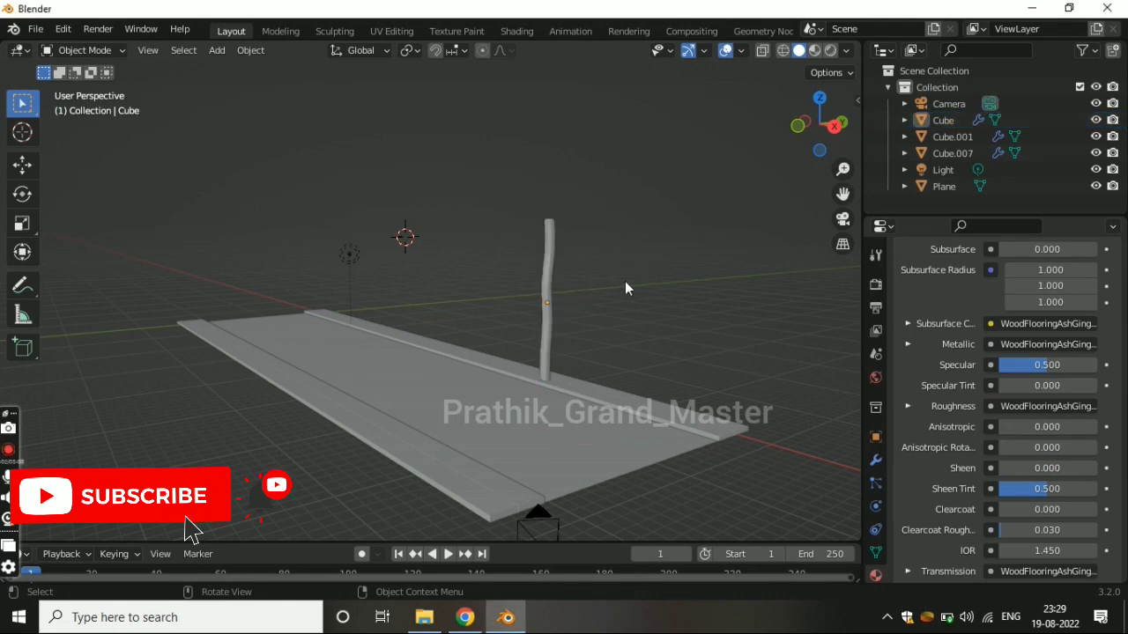
{"action": "key", "text": "KP_3"}
{"action": "scroll", "coordinate": [460, 265], "scroll_direction": "up", "scroll_amount": 4}
{"action": "middle_click_drag", "start_coordinate": [490, 255], "coordinate": [540, 370], "text": "shift"}
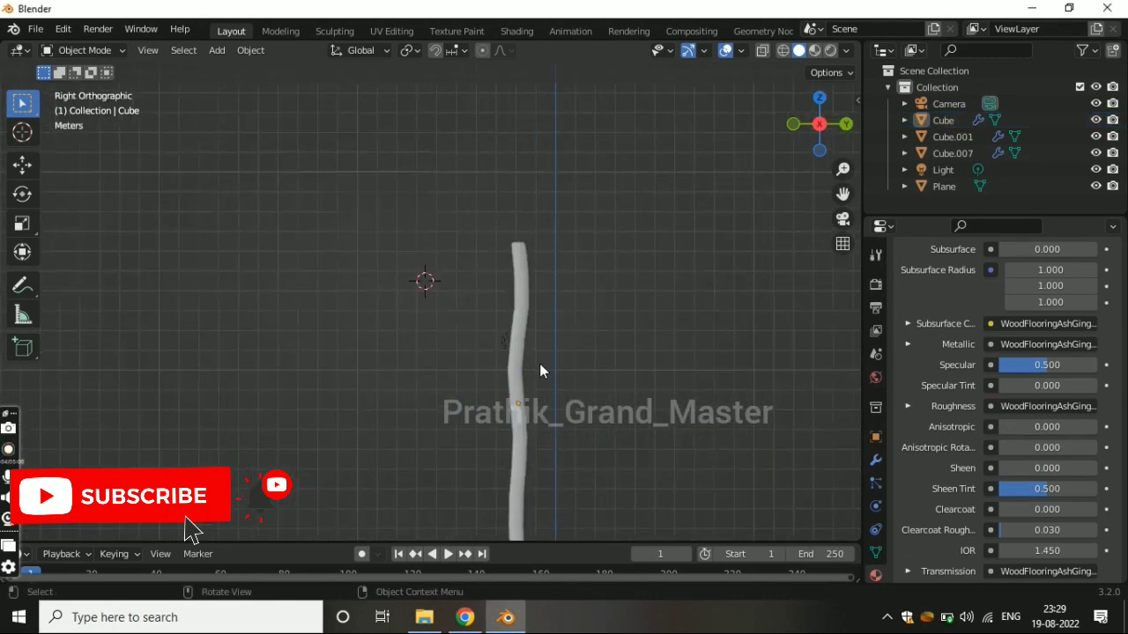
{"action": "left_click", "coordinate": [517, 332]}
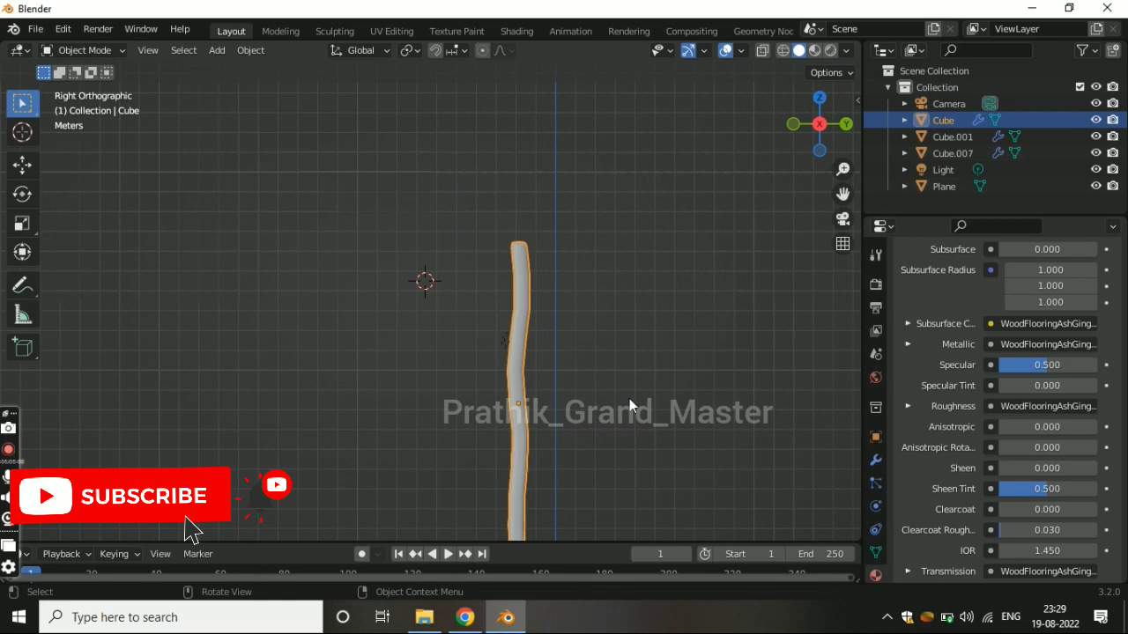
{"action": "scroll", "coordinate": [630, 398], "scroll_direction": "down", "scroll_amount": 1}
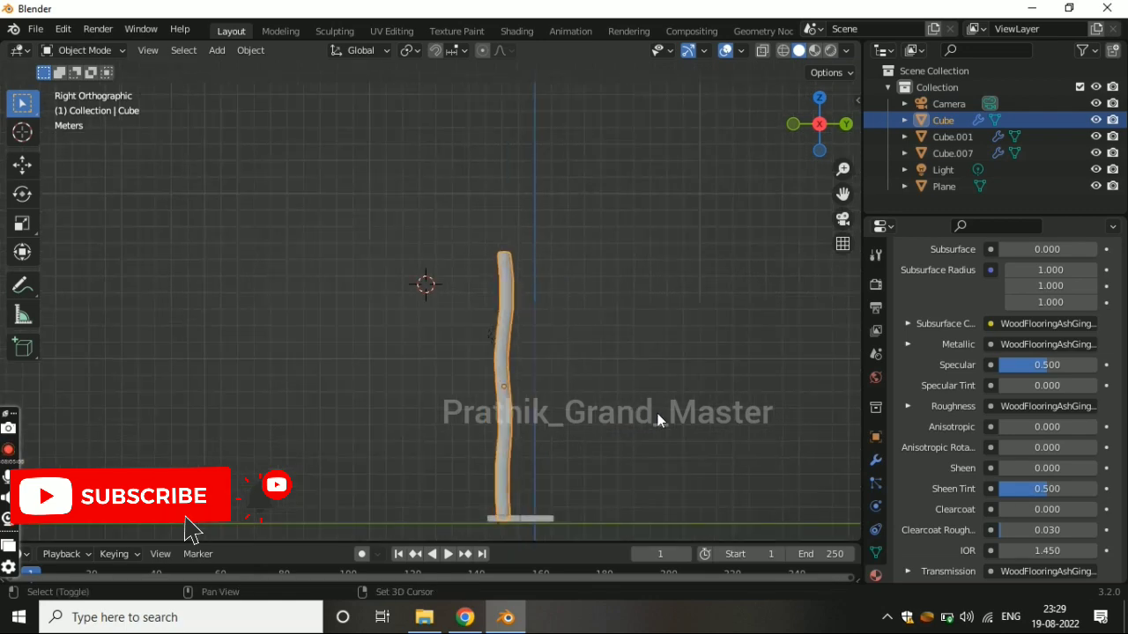
{"action": "key", "text": "Delete"}
{"action": "key", "text": "ctrl+z"}
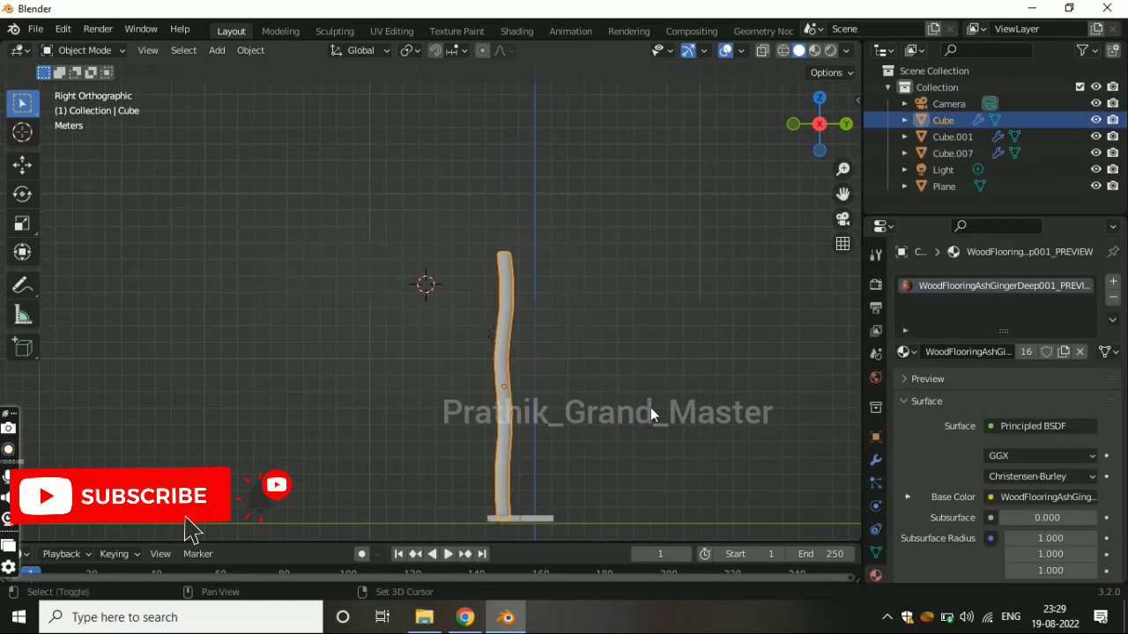
- Duplicate the pole and turn the copy into a shorter horizontal arm on the post top
{"action": "key", "text": "shift+d"}
{"action": "key", "text": "Escape"}
{"action": "key", "text": "r"}
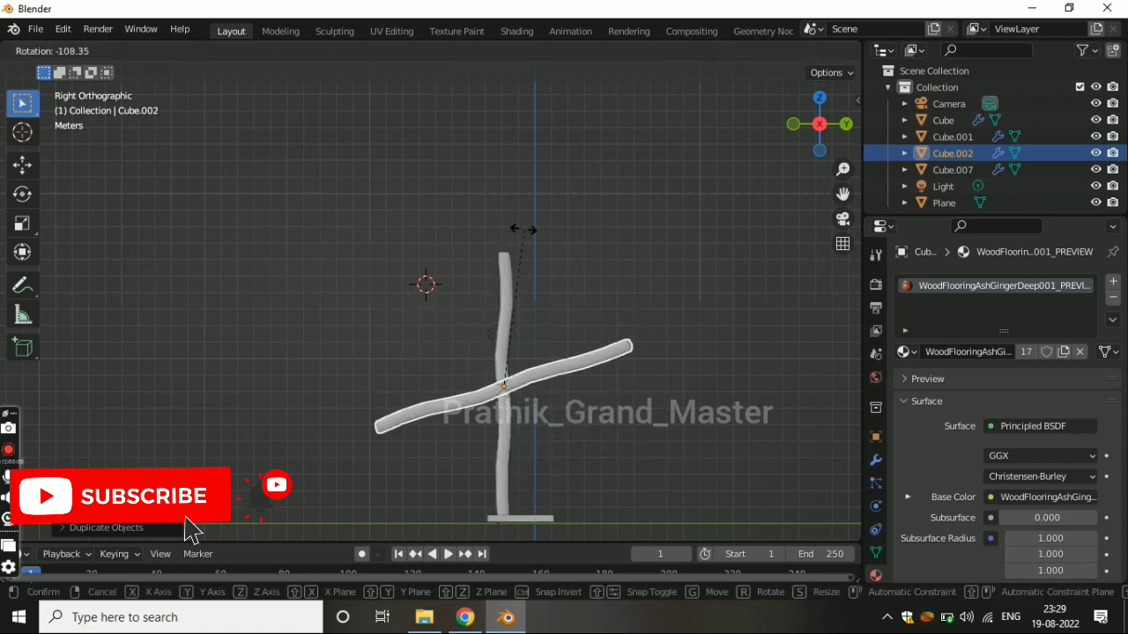
{"action": "left_click", "coordinate": [516, 231]}
{"action": "key", "text": "s"}
{"action": "left_click", "coordinate": [591, 391]}
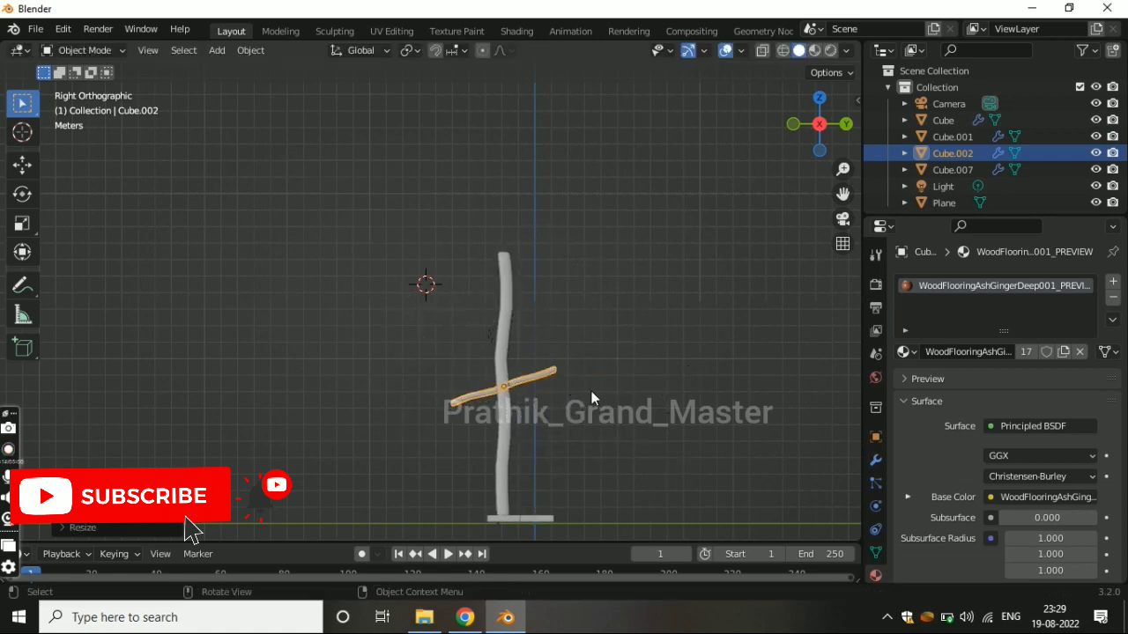
{"action": "key", "text": "r"}
{"action": "left_click", "coordinate": [598, 434]}
{"action": "key", "text": "g"}
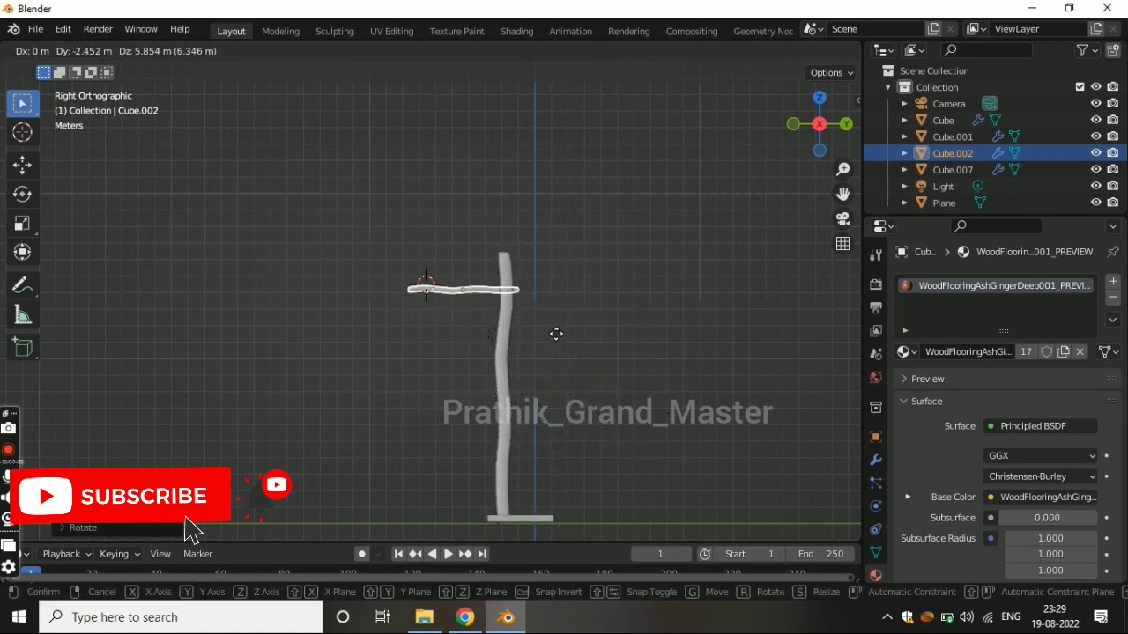
{"action": "left_click", "coordinate": [547, 310]}
{"action": "scroll", "coordinate": [526, 259], "scroll_direction": "up", "scroll_amount": 3}
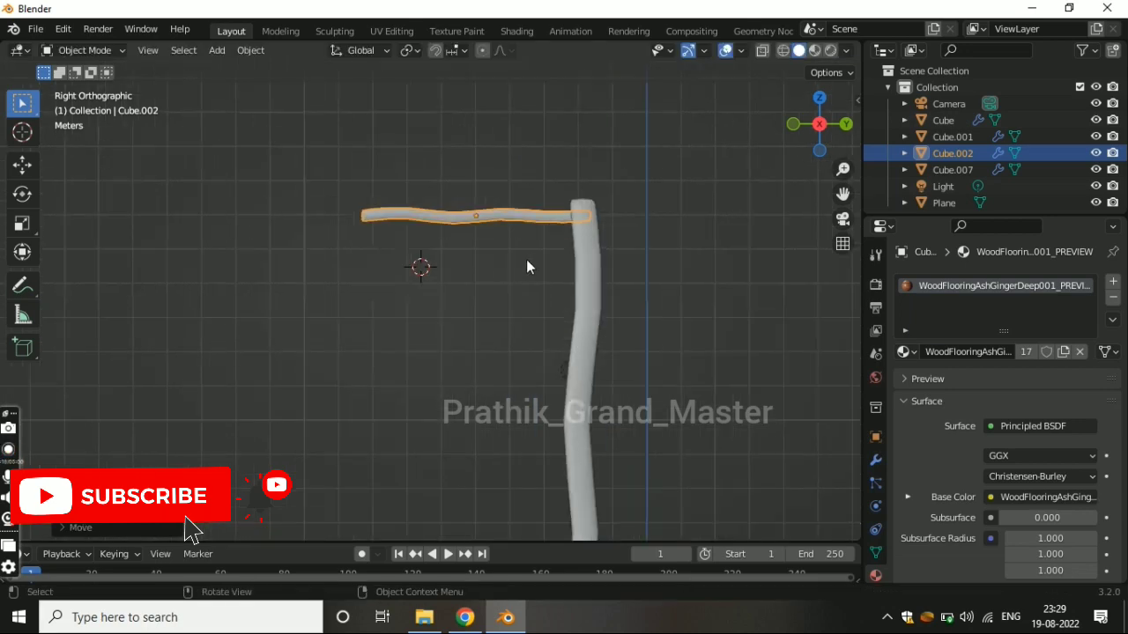
{"action": "scroll", "coordinate": [556, 299], "scroll_direction": "up", "scroll_amount": 1}
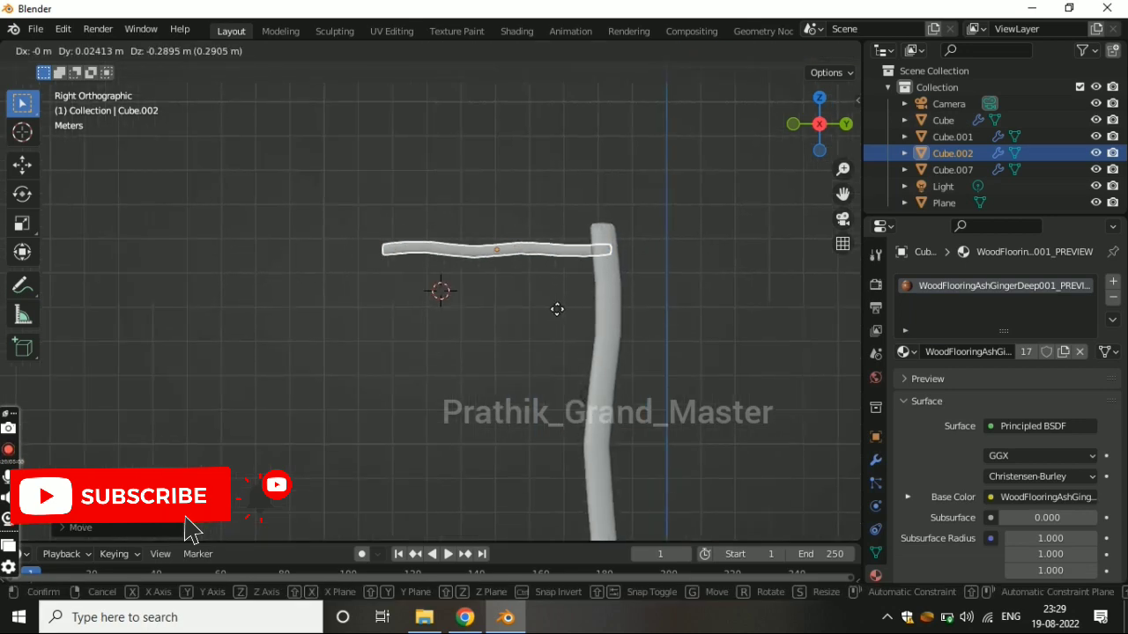
{"action": "left_click", "coordinate": [568, 317]}
- Duplicate the arm into a diagonal brace placed between arm and post
{"action": "key", "text": "shift+d"}
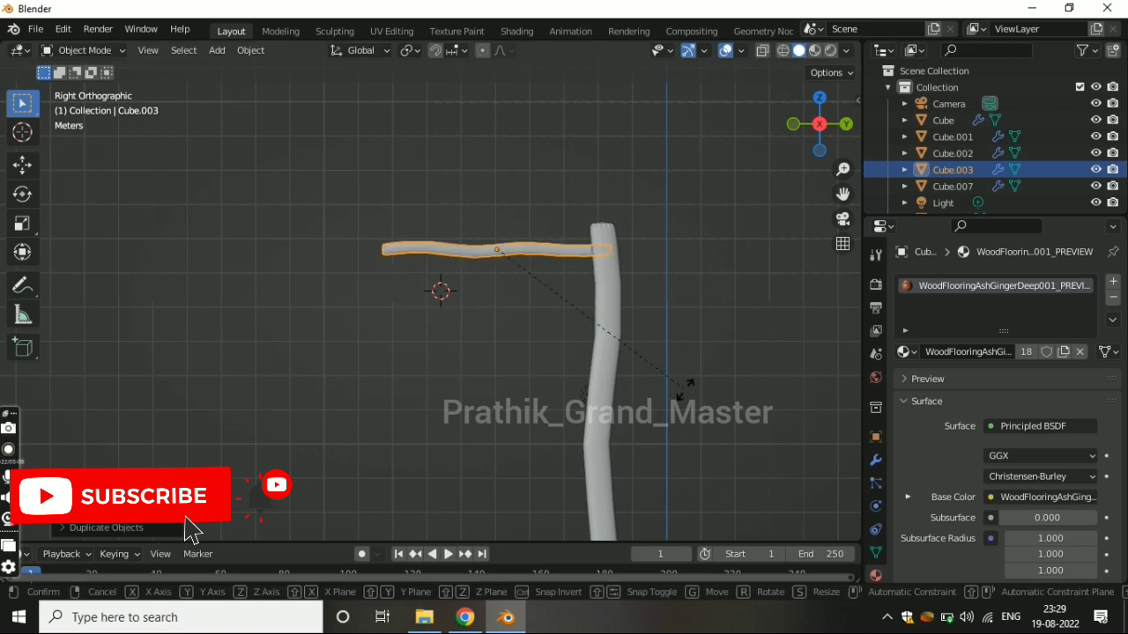
{"action": "key", "text": "r"}
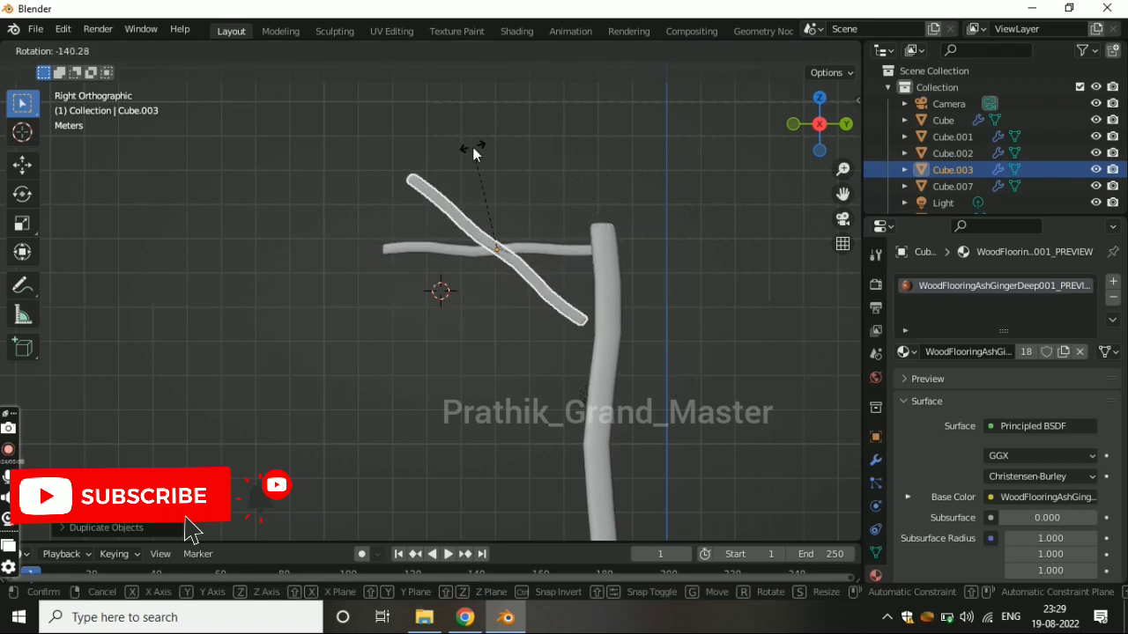
{"action": "left_click", "coordinate": [474, 150]}
{"action": "key", "text": "s"}
{"action": "key", "text": "g"}
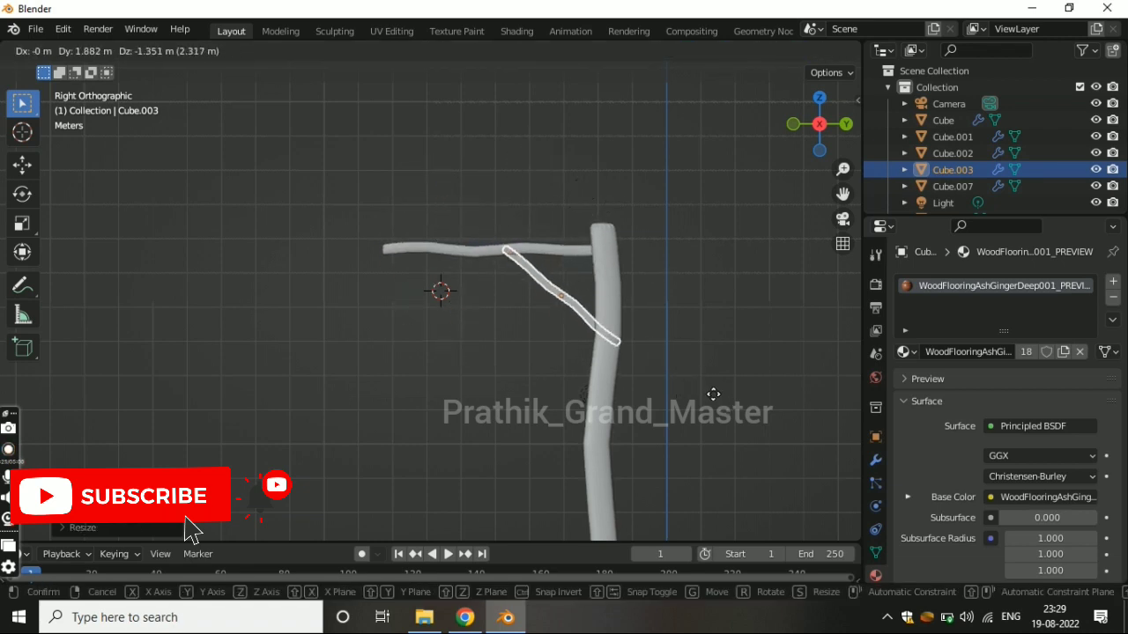
{"action": "left_click", "coordinate": [718, 403]}
{"action": "key", "text": "s"}
{"action": "left_click", "coordinate": [715, 407]}
{"action": "key", "text": "g"}
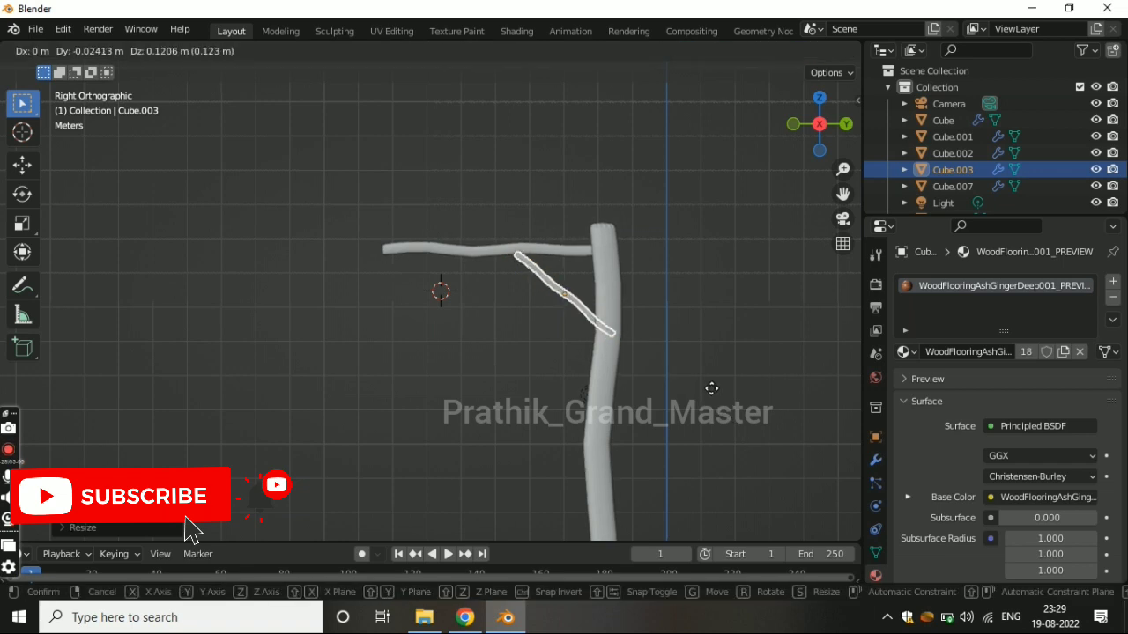
{"action": "left_click", "coordinate": [712, 393]}
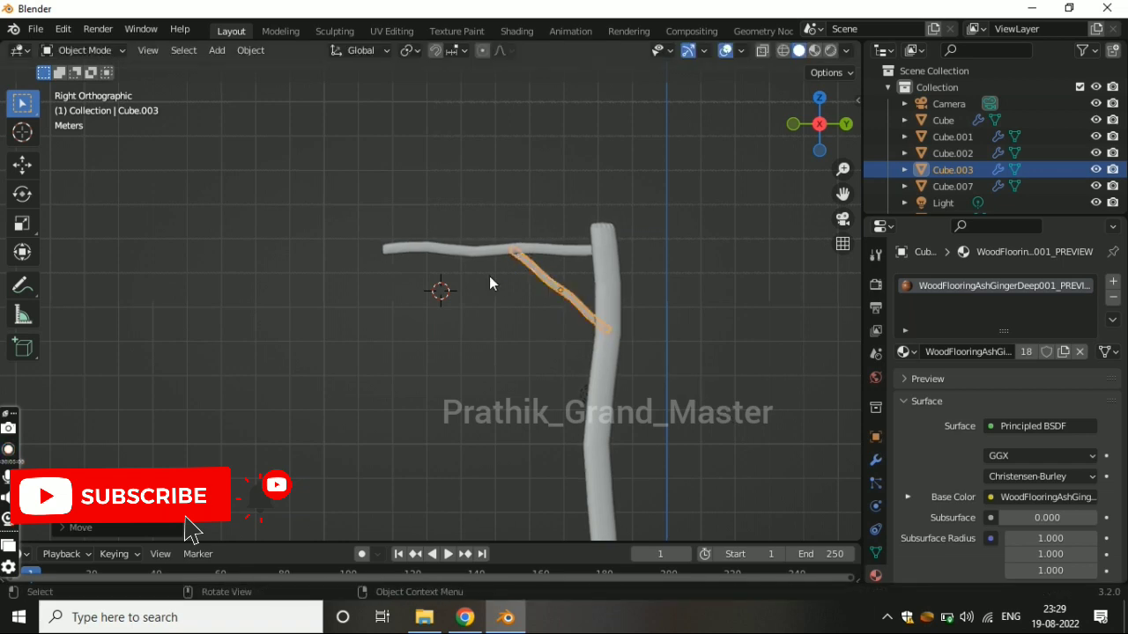
- Select the horizontal arm and snap the 3D cursor onto it
{"action": "left_click", "coordinate": [451, 247]}
{"action": "key", "text": "shift+s"}
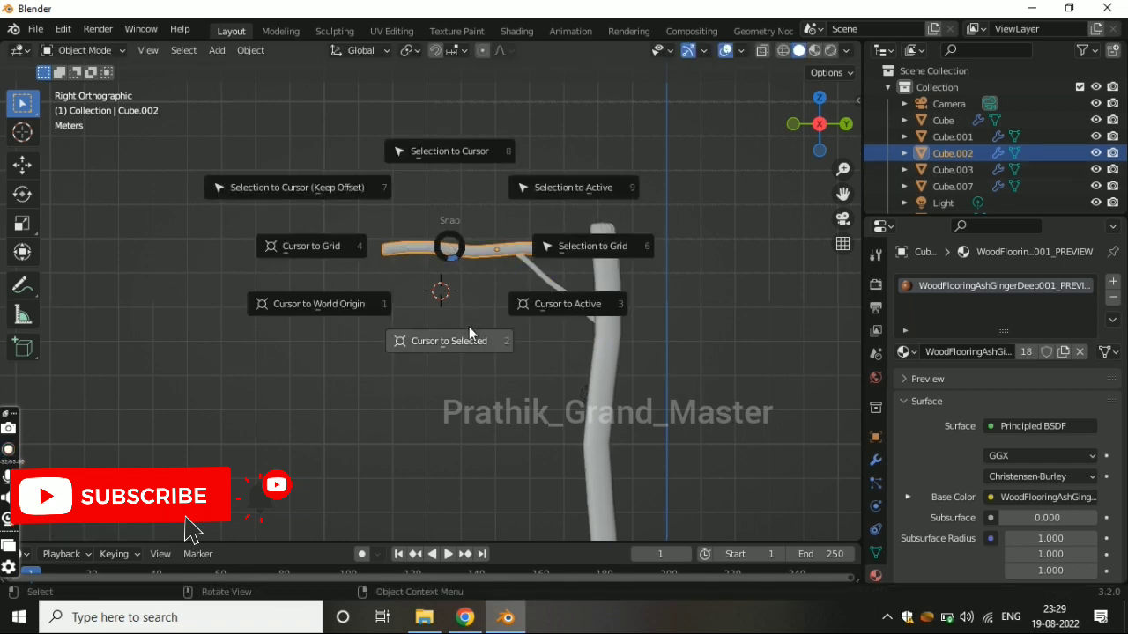
{"action": "left_click", "coordinate": [469, 326]}
{"action": "key", "text": "shift+a"}
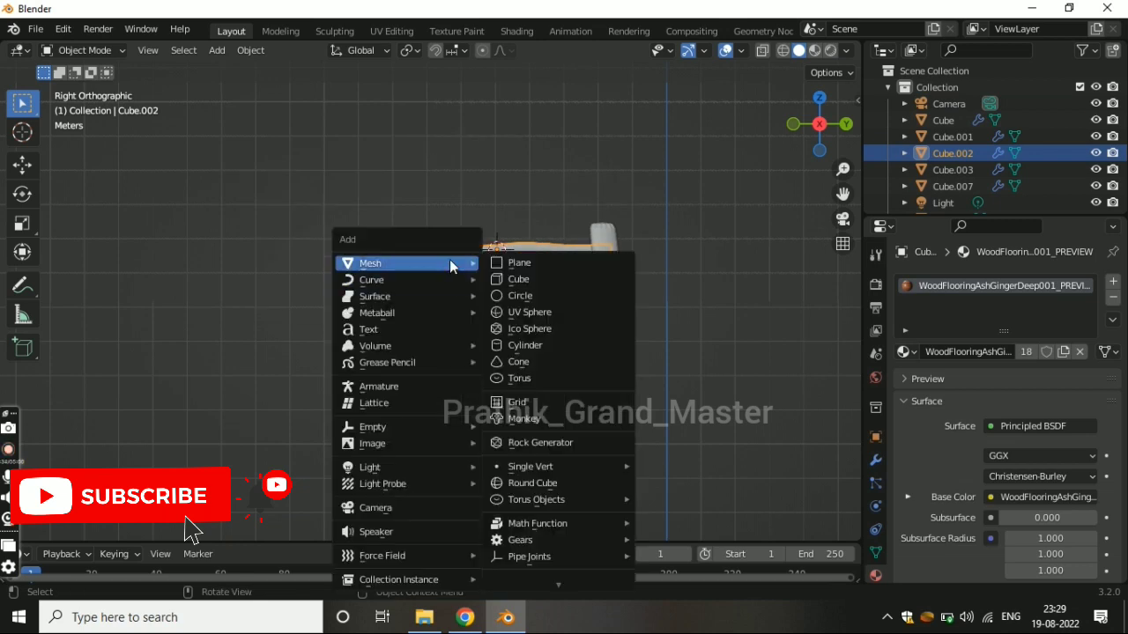
- Add a small circle and position it just below the outer end of the lamp arm
{"action": "left_click", "coordinate": [526, 295]}
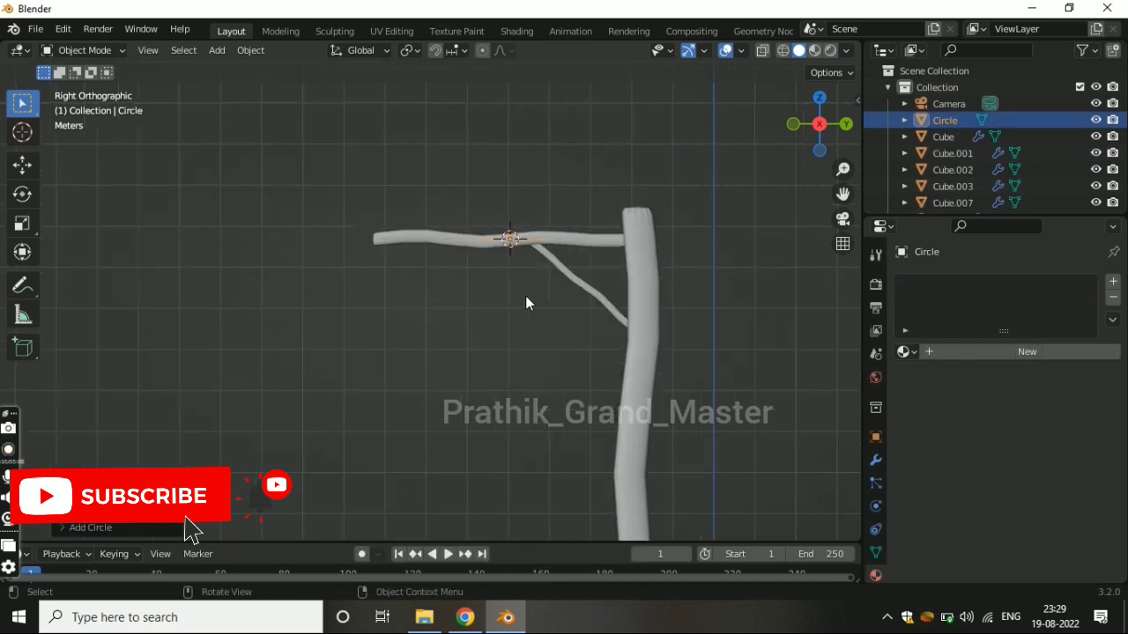
{"action": "key", "text": "s"}
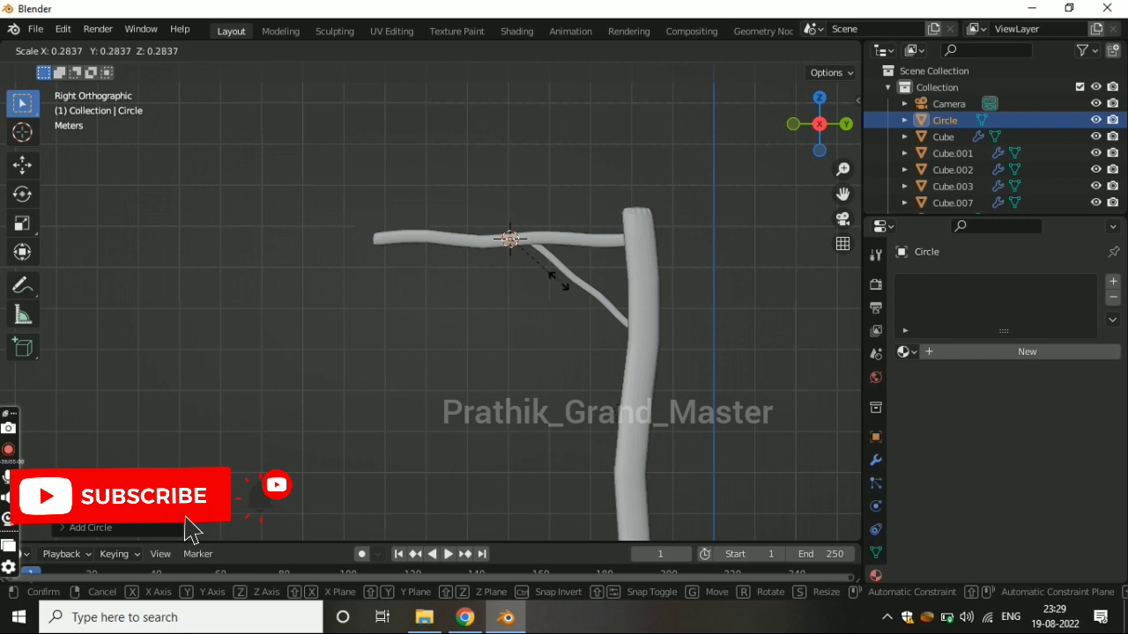
{"action": "left_click", "coordinate": [557, 281]}
{"action": "key", "text": "g"}
{"action": "key", "text": "y"}
{"action": "left_click", "coordinate": [464, 298]}
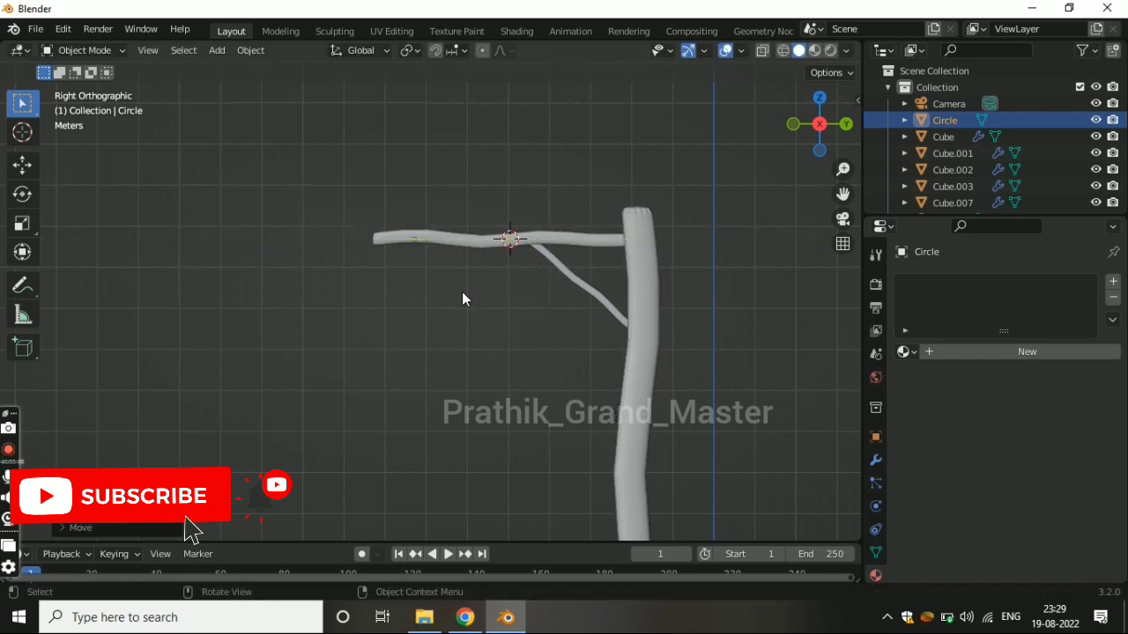
{"action": "key", "text": "g"}
{"action": "key", "text": "z"}
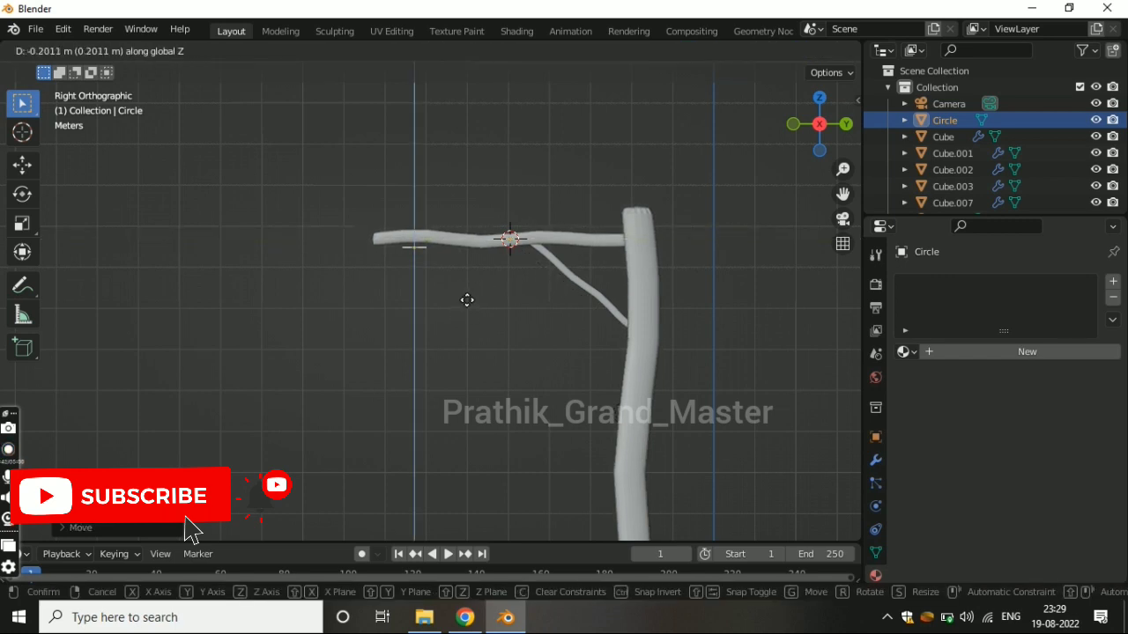
{"action": "left_click", "coordinate": [467, 299]}
{"action": "key", "text": "s"}
{"action": "left_click", "coordinate": [494, 294]}
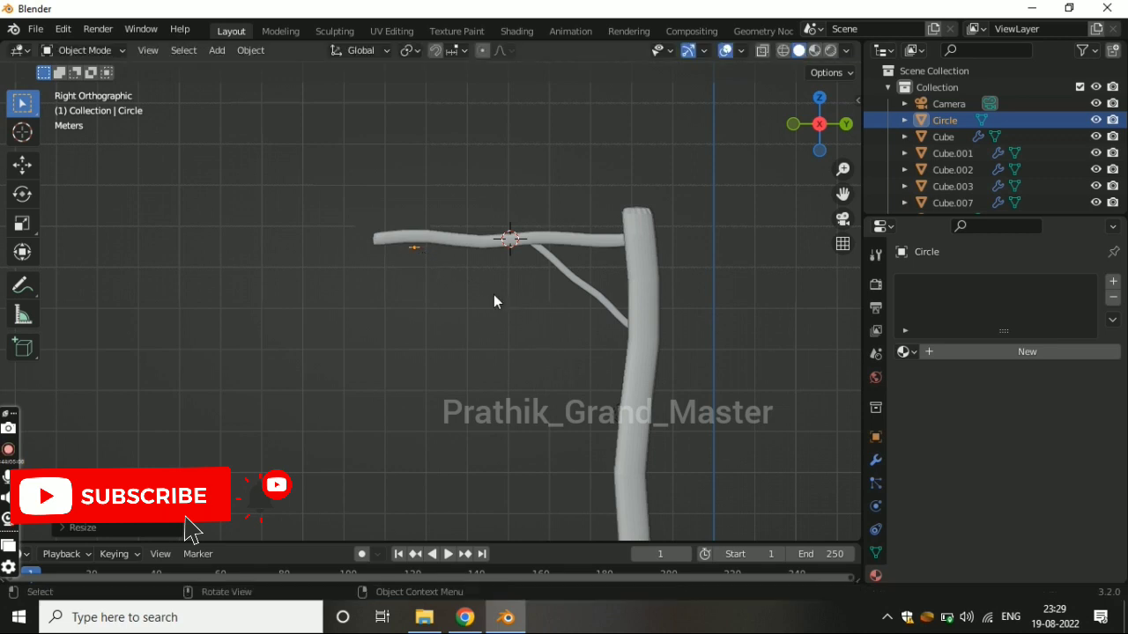
- Extrude the circle straight up into a short tube reaching toward the arm
{"action": "scroll", "coordinate": [487, 281], "scroll_direction": "up", "scroll_amount": 4}
{"action": "key", "text": "Tab"}
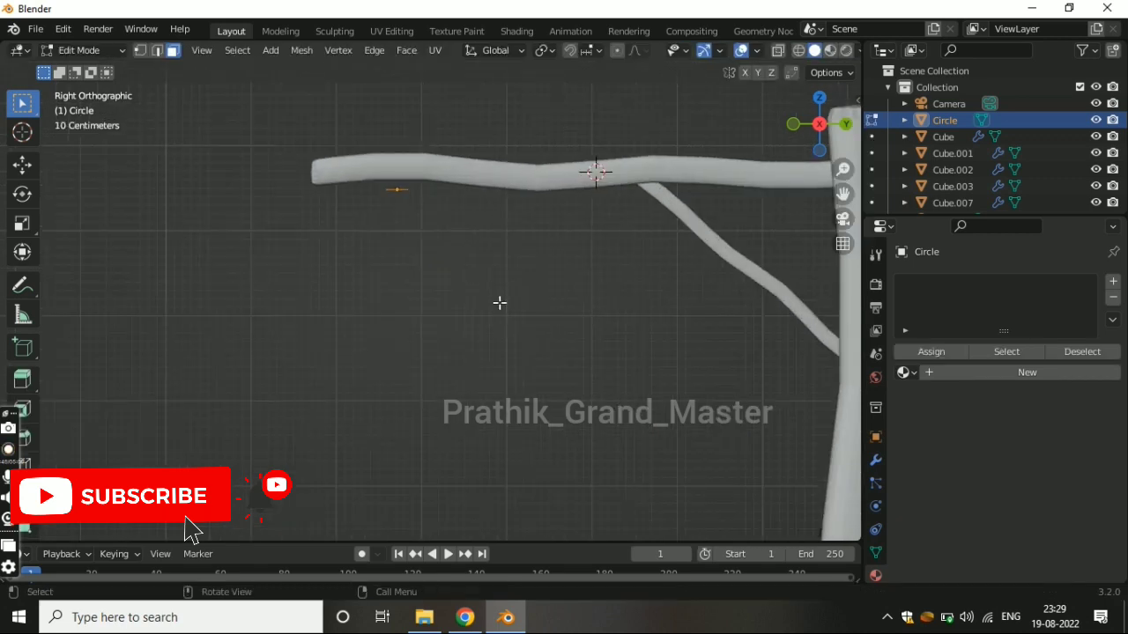
{"action": "key", "text": "g"}
{"action": "key", "text": "z"}
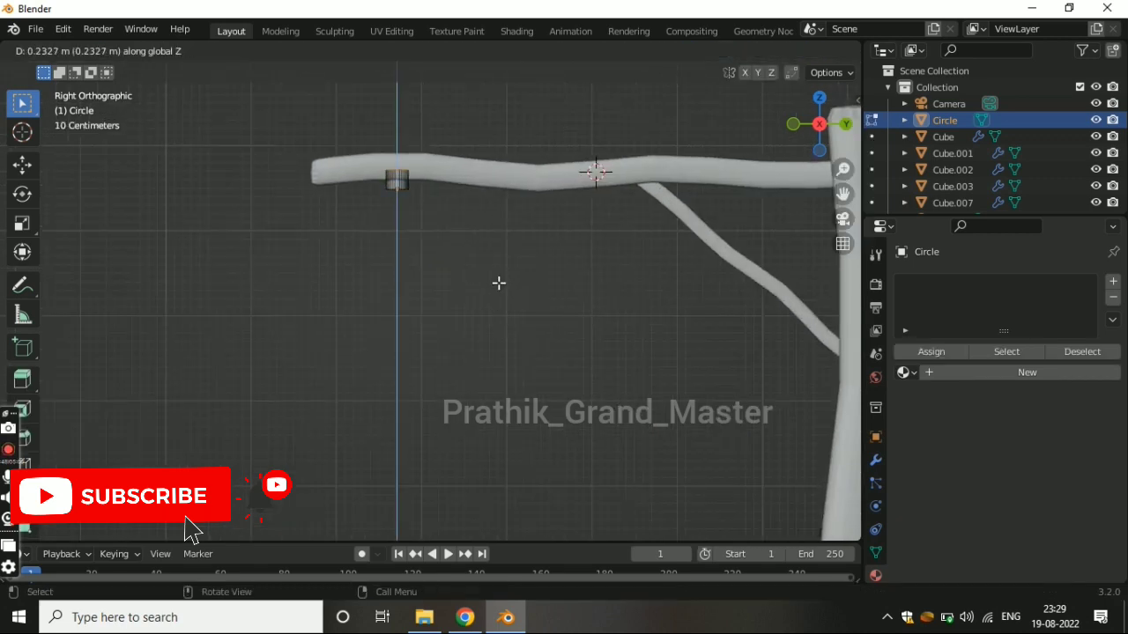
{"action": "left_click", "coordinate": [499, 283]}
{"action": "scroll", "coordinate": [388, 192], "scroll_direction": "up", "scroll_amount": 2}
{"action": "scroll", "coordinate": [387, 191], "scroll_direction": "up", "scroll_amount": 1}
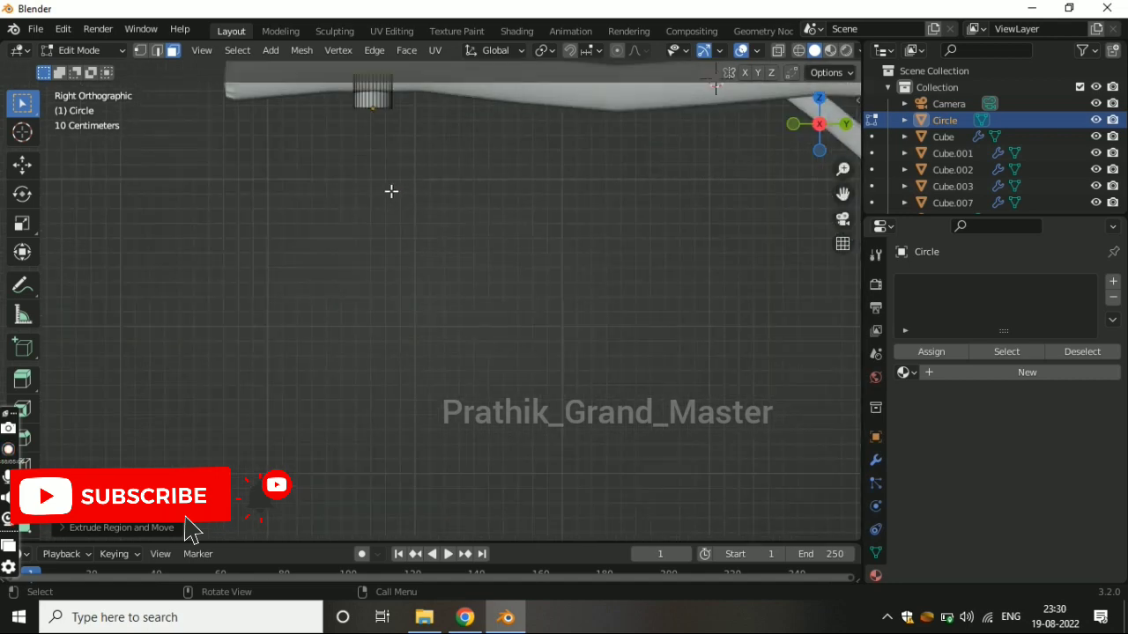
{"action": "key", "text": "Tab"}
{"action": "mouse_move", "coordinate": [392, 192]}
{"action": "middle_mouse_down"}
{"action": "mouse_move", "coordinate": [455, 306]}
{"action": "mouse_move", "coordinate": [455, 261]}
{"action": "mouse_move", "coordinate": [458, 314]}
{"action": "middle_mouse_up"}
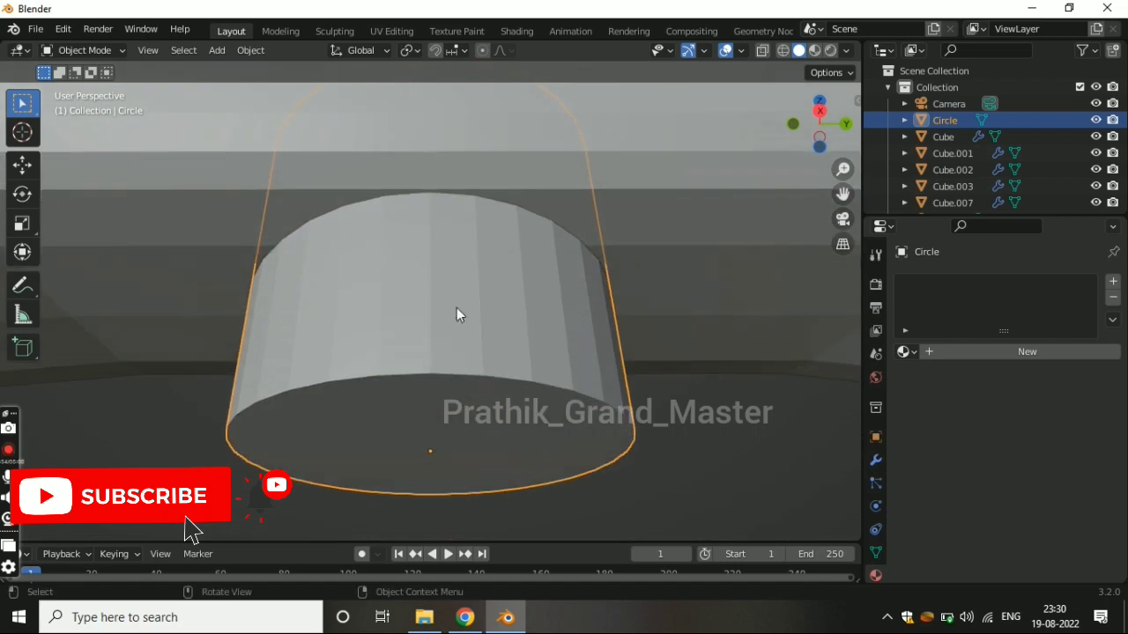
- Extend the tube's bottom ring straight down to lengthen the lantern body
{"action": "key", "text": "Tab"}
{"action": "left_click", "coordinate": [440, 438]}
{"action": "key", "text": "KP_3"}
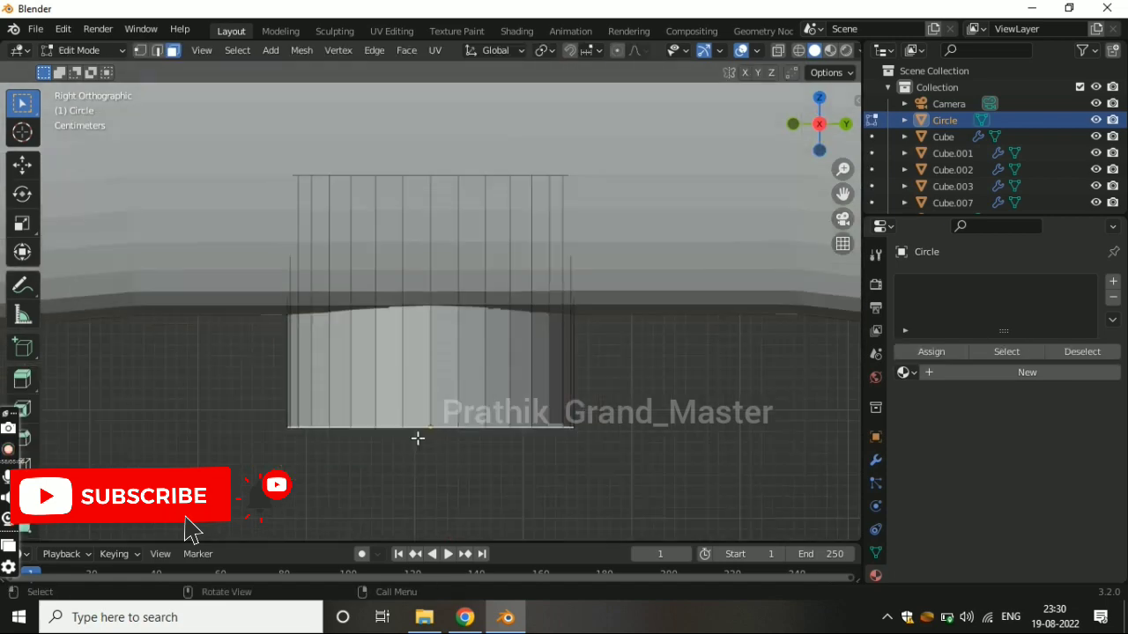
{"action": "scroll", "coordinate": [443, 414], "scroll_direction": "down", "scroll_amount": 3}
{"action": "scroll", "coordinate": [452, 413], "scroll_direction": "down", "scroll_amount": 3}
{"action": "scroll", "coordinate": [564, 429], "scroll_direction": "down", "scroll_amount": 2}
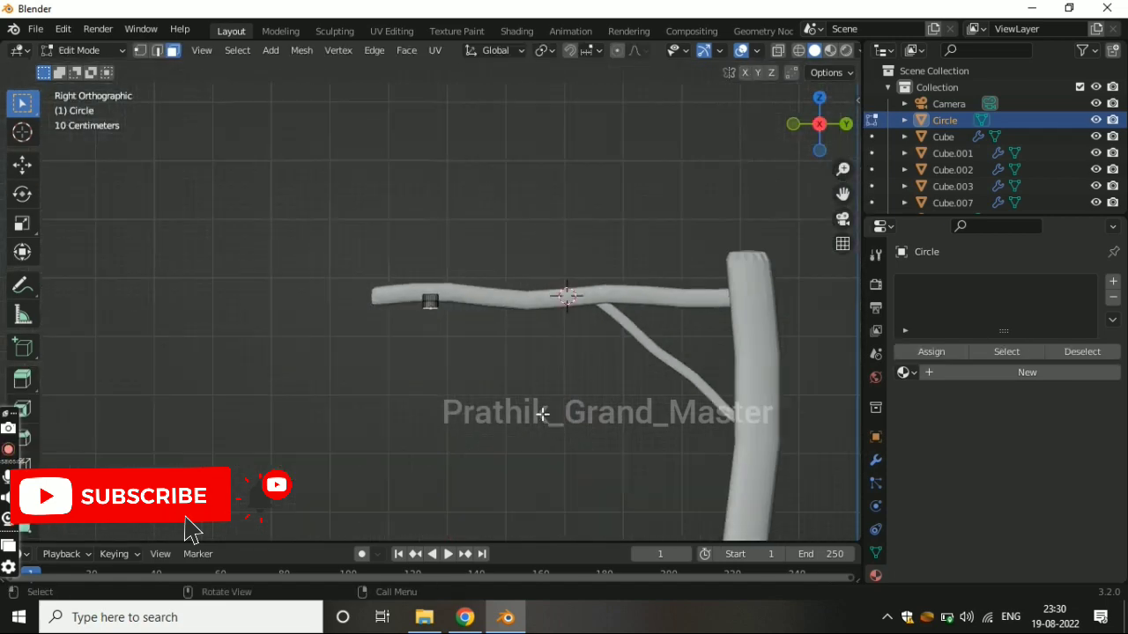
{"action": "key", "text": "g"}
{"action": "key", "text": "z"}
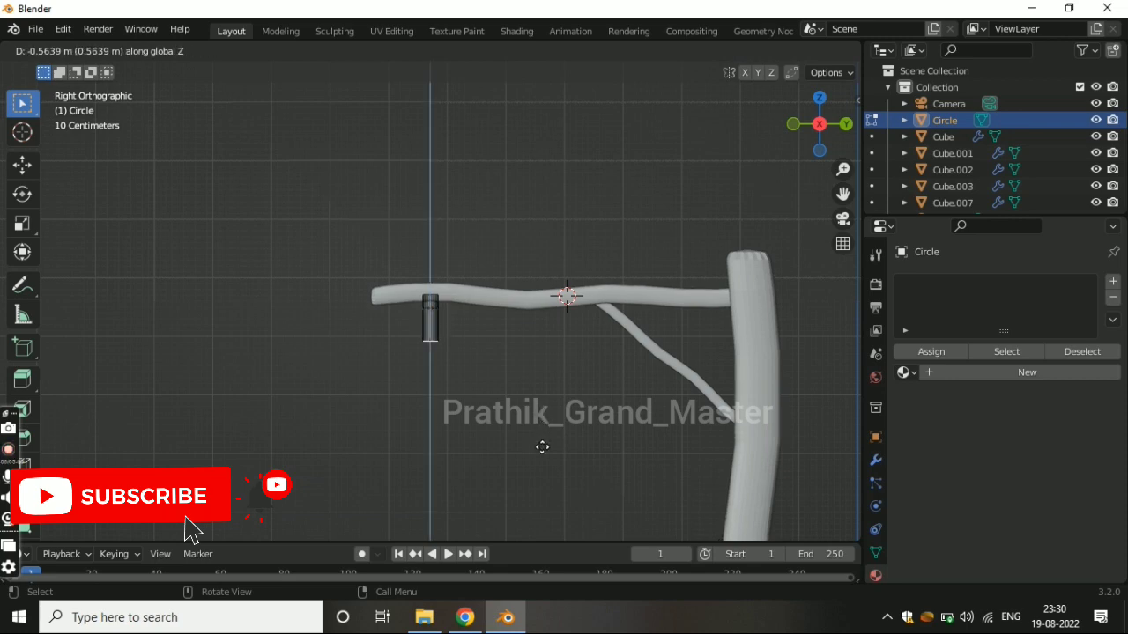
{"action": "left_click", "coordinate": [542, 445]}
{"action": "scroll", "coordinate": [549, 419], "scroll_direction": "down", "scroll_amount": 1}
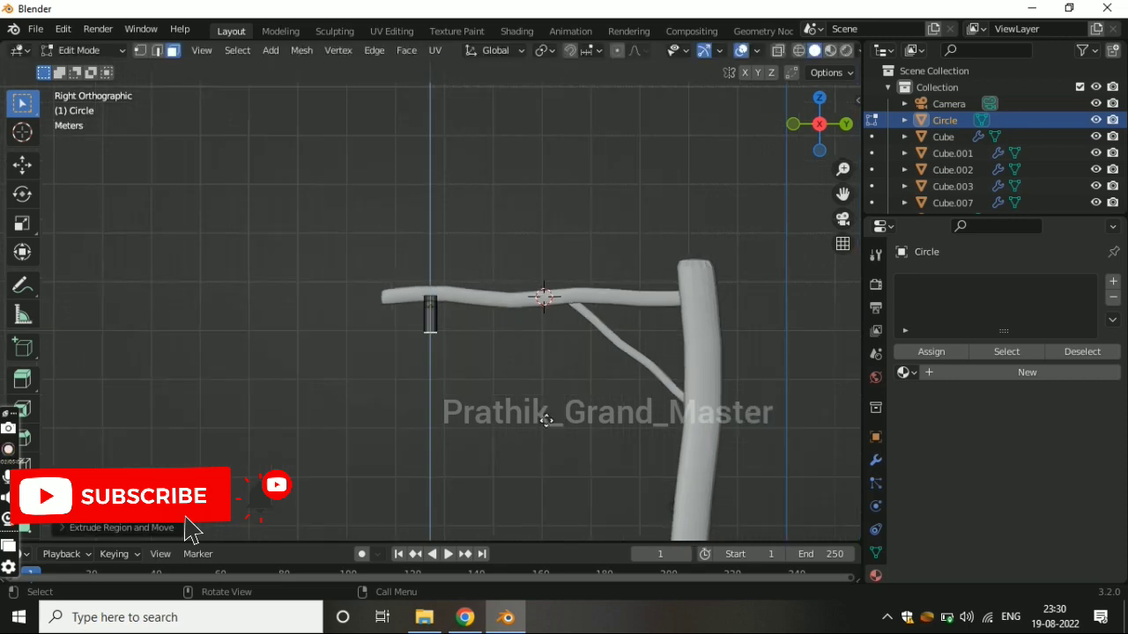
- Extrude and rotate the tube end into an angled down-left section of the hook
{"action": "key", "text": "e"}
{"action": "left_click", "coordinate": [517, 451]}
{"action": "key", "text": "g"}
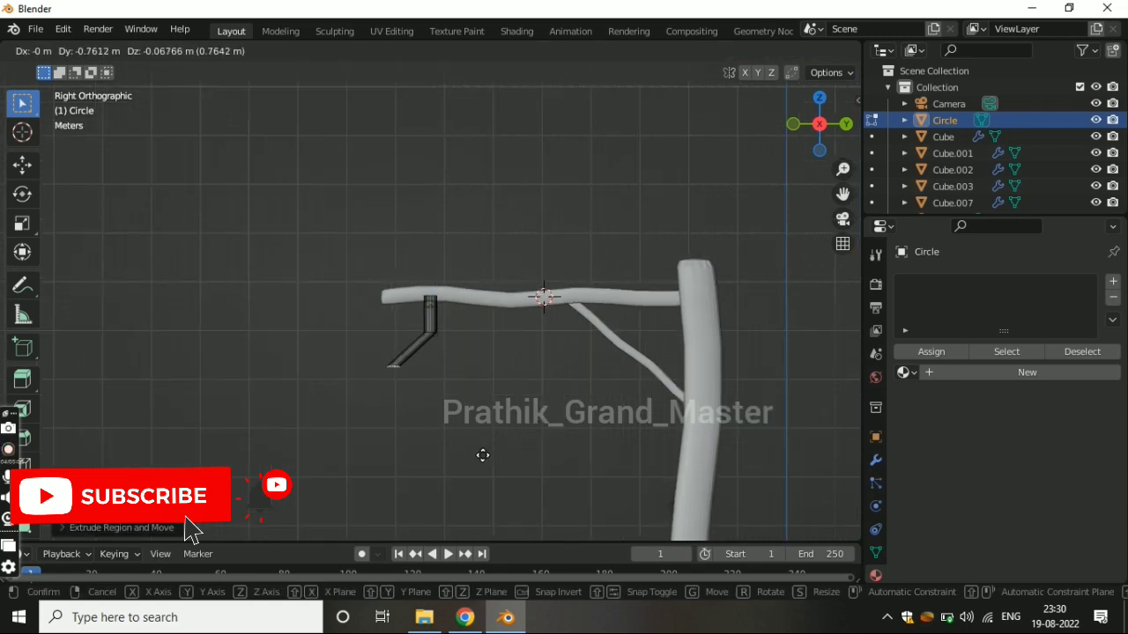
{"action": "left_click", "coordinate": [485, 455]}
{"action": "key", "text": "r"}
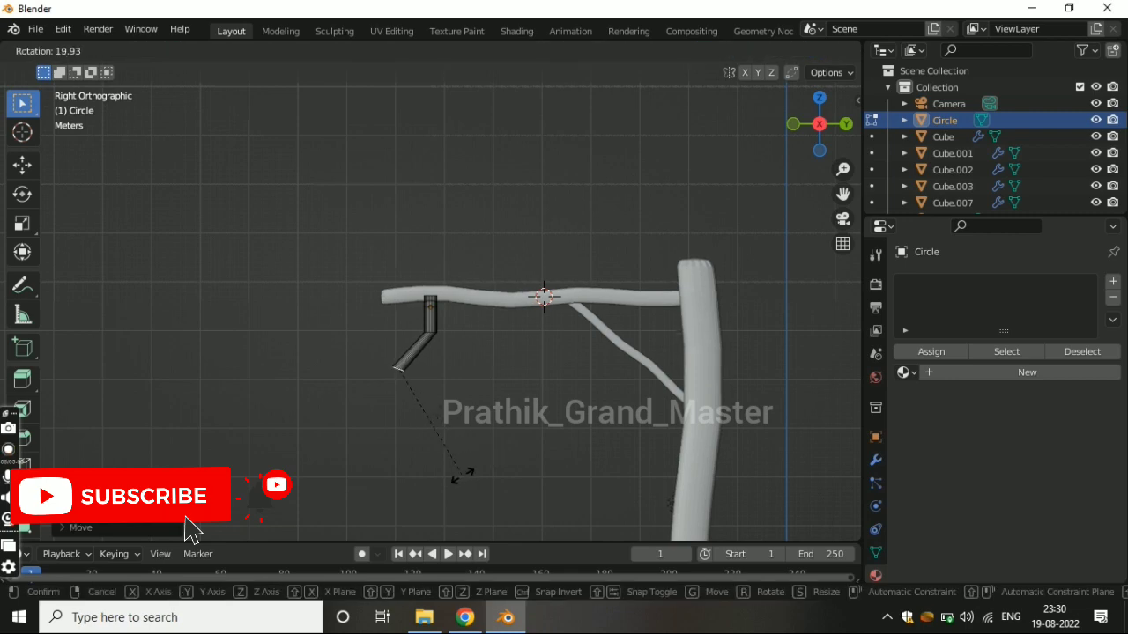
{"action": "left_click", "coordinate": [459, 476]}
{"action": "key", "text": "e"}
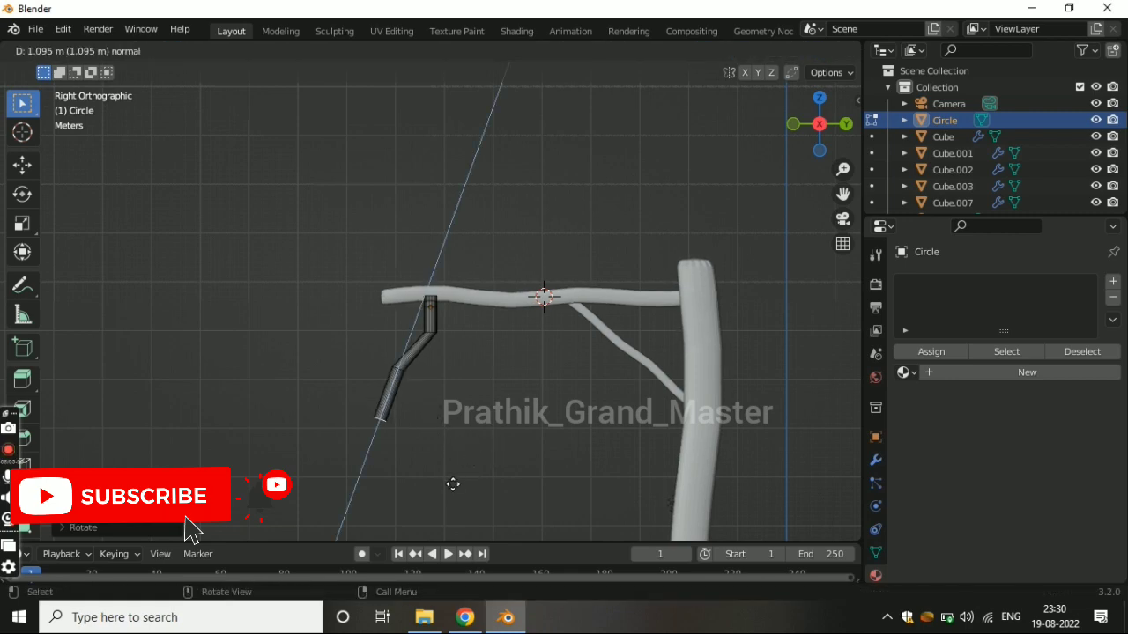
{"action": "left_click", "coordinate": [454, 482]}
{"action": "key", "text": "g"}
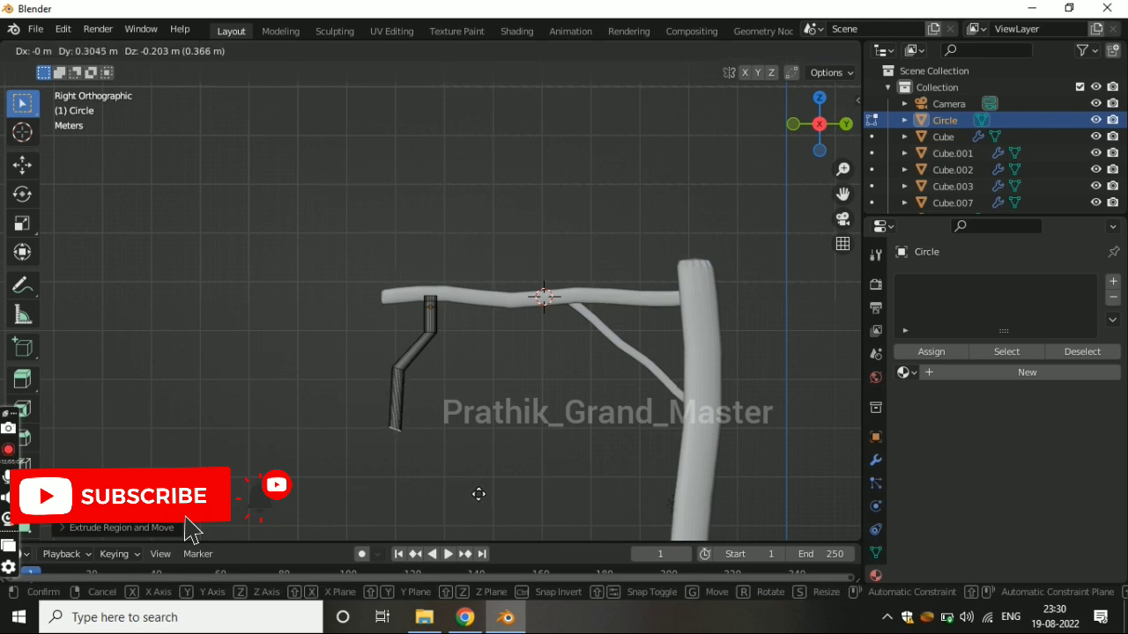
{"action": "left_click", "coordinate": [477, 494]}
{"action": "key", "text": "r"}
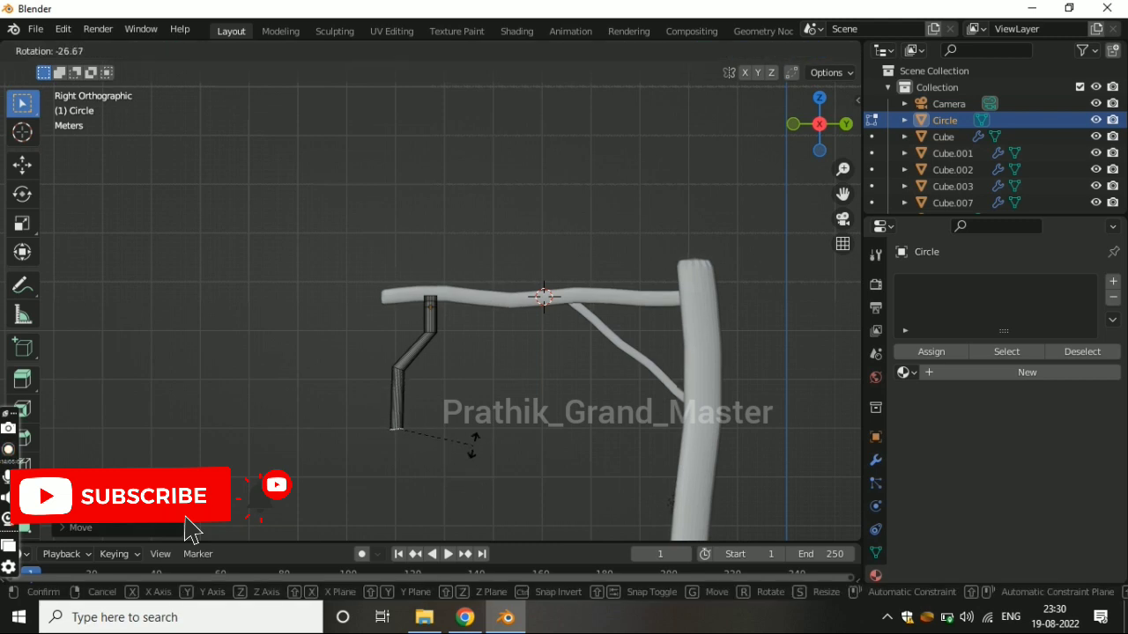
{"action": "left_click", "coordinate": [473, 445]}
- Extend the tube straight down and bend its lower end to run along the bottom
{"action": "key", "text": "g"}
{"action": "key", "text": "z"}
{"action": "key", "text": "z"}
{"action": "left_click", "coordinate": [498, 495]}
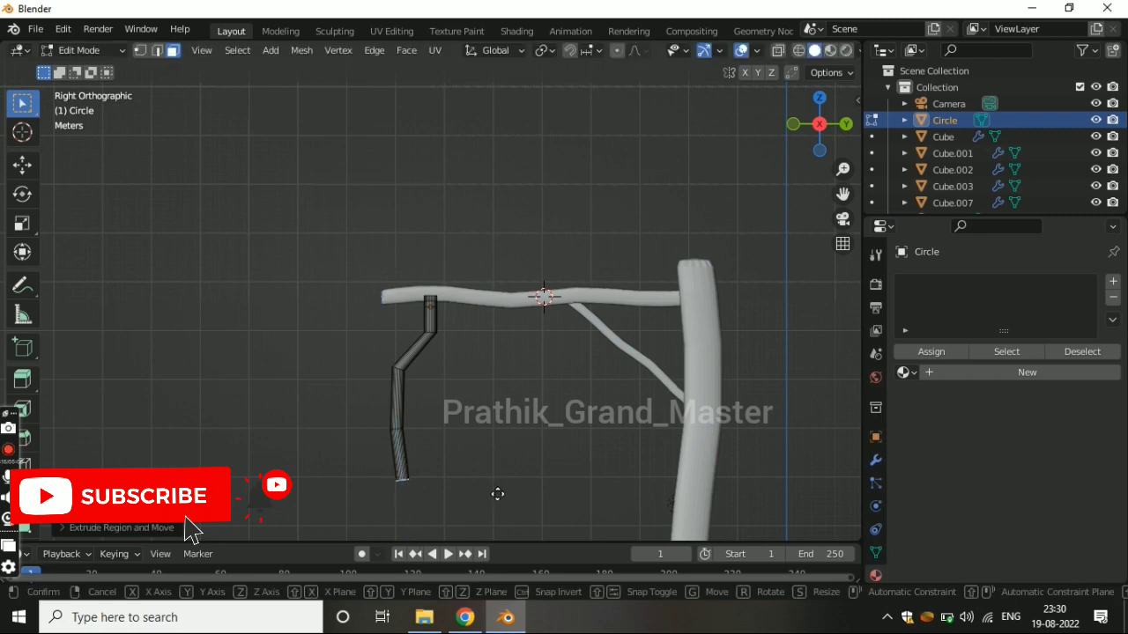
{"action": "key", "text": "g"}
{"action": "left_click", "coordinate": [522, 484]}
{"action": "key", "text": "r"}
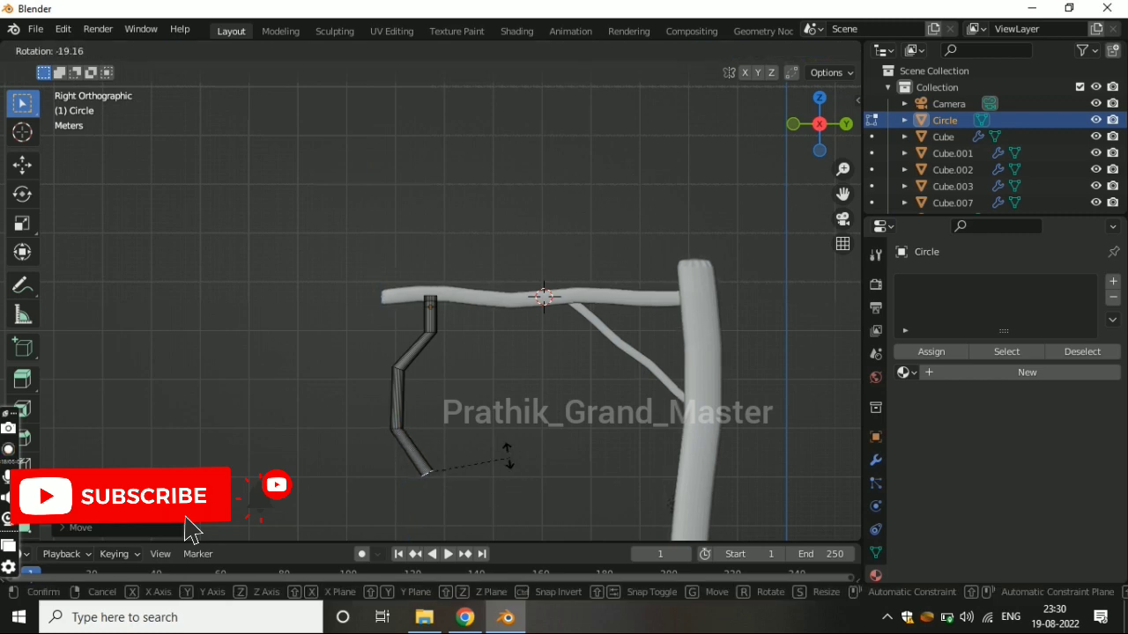
{"action": "left_click", "coordinate": [485, 445]}
{"action": "key", "text": "e"}
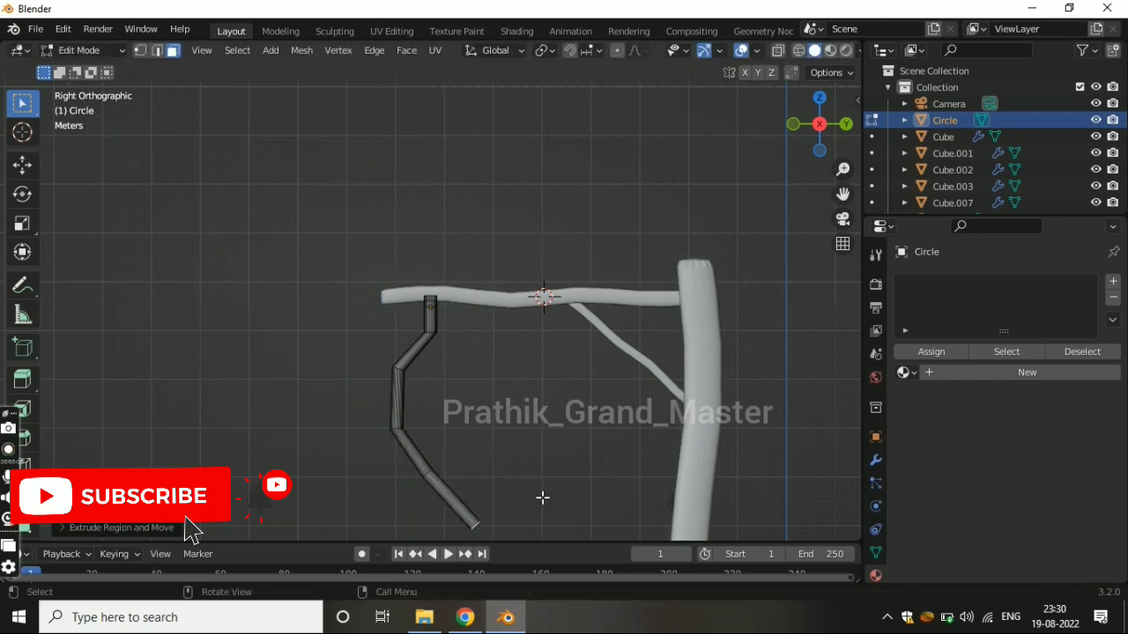
{"action": "left_click", "coordinate": [559, 452]}
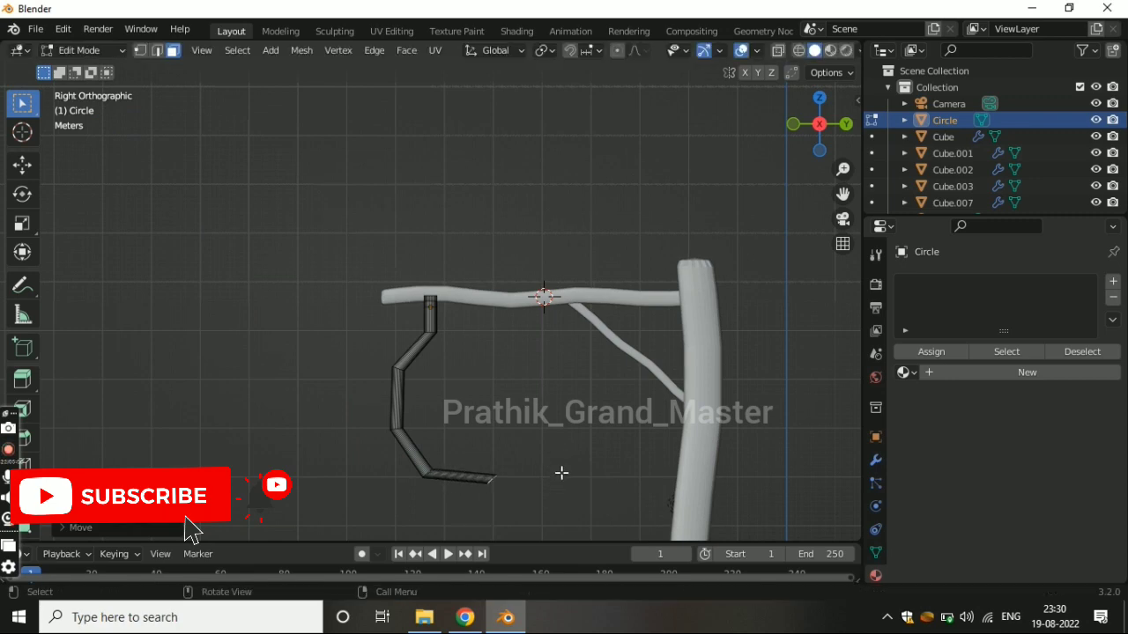
{"action": "key", "text": "r"}
{"action": "left_click", "coordinate": [529, 428]}
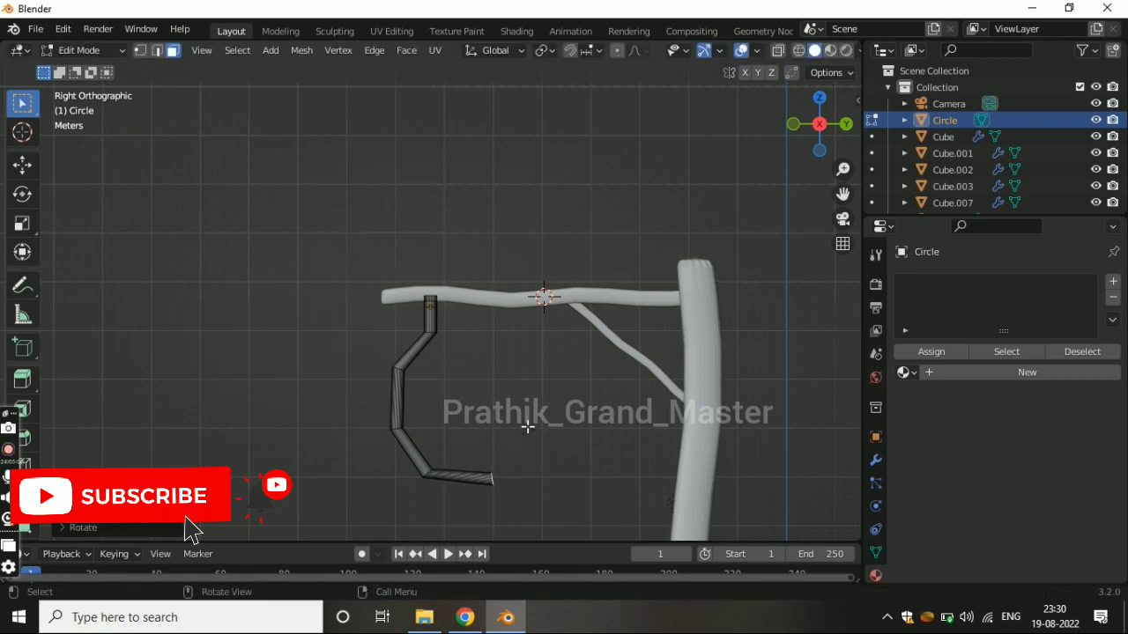
- Extrude rightward and upward segments, tilting the tip so the hook curls back up
{"action": "key", "text": "e"}
{"action": "left_click", "coordinate": [578, 458]}
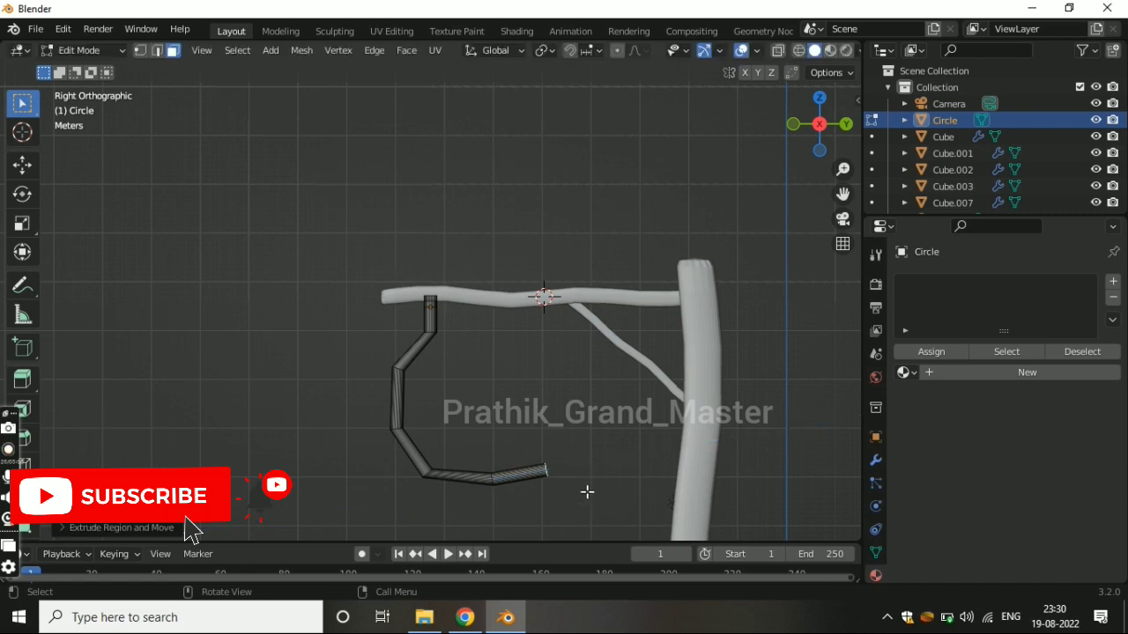
{"action": "key", "text": "r"}
{"action": "left_click", "coordinate": [587, 469]}
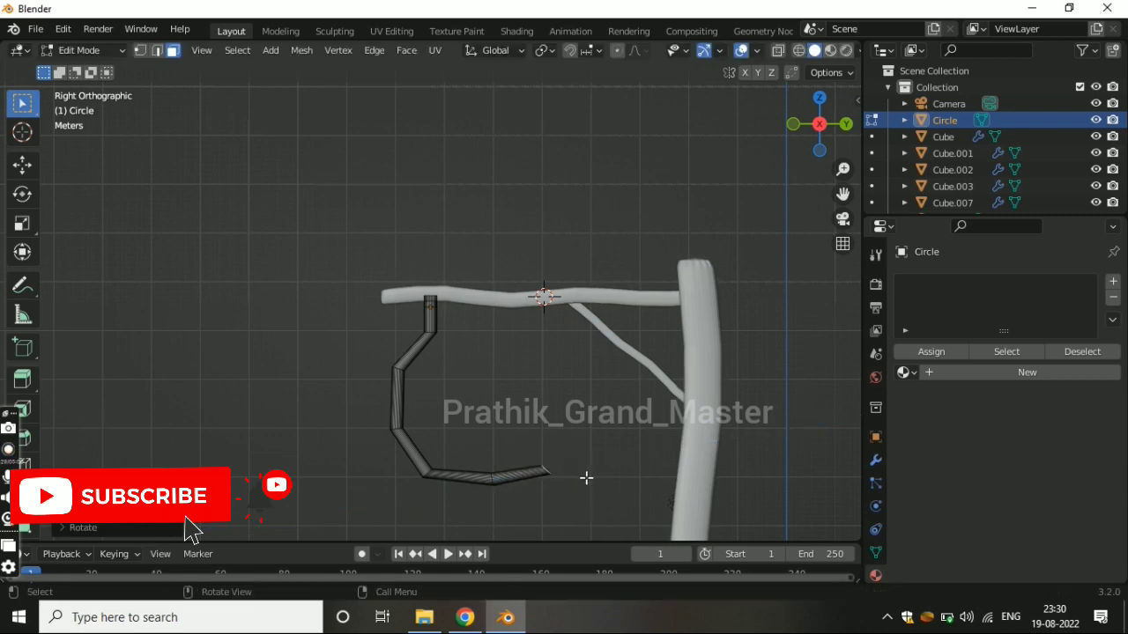
{"action": "key", "text": "e"}
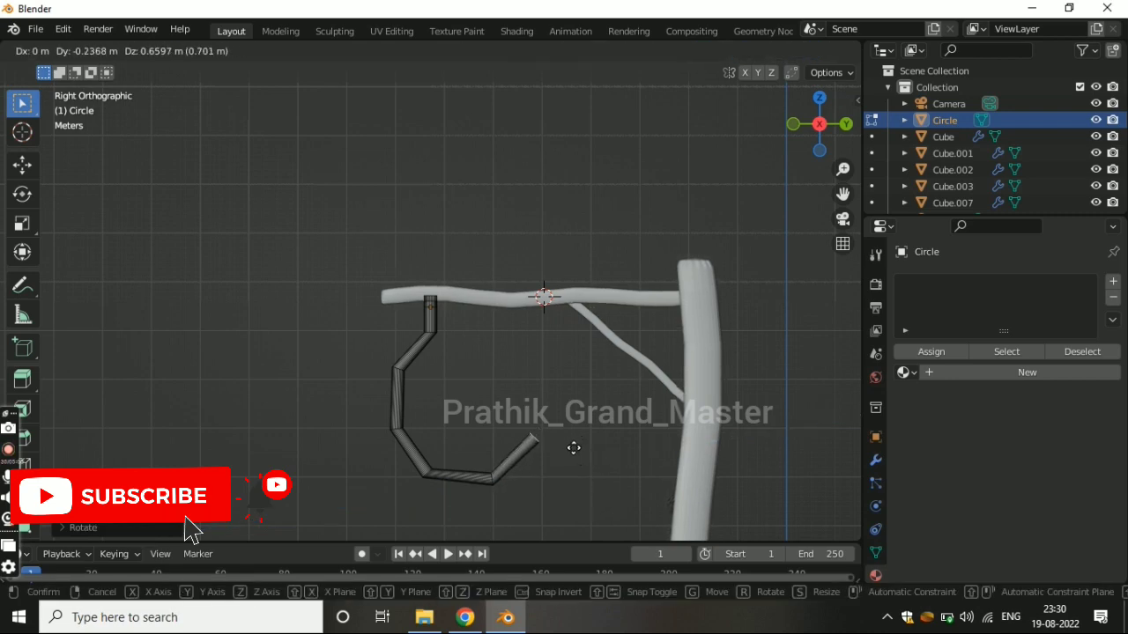
{"action": "left_click", "coordinate": [573, 449]}
{"action": "key", "text": "r"}
{"action": "left_click", "coordinate": [568, 449]}
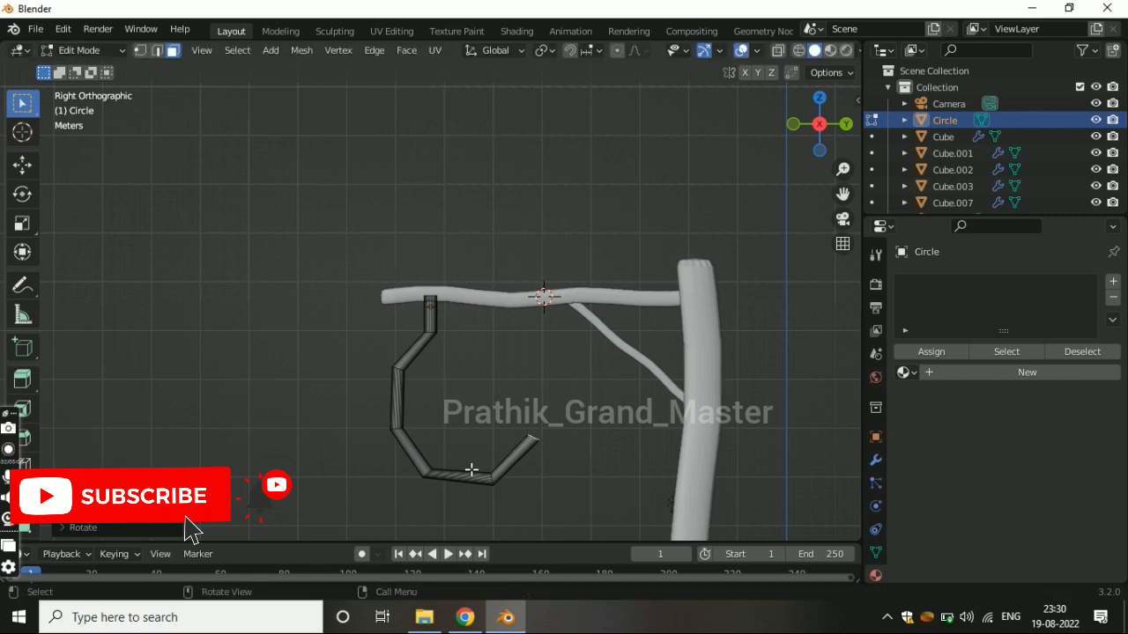
- Zoom in on the hook and select its edges with see-through display enabled
{"action": "scroll", "coordinate": [473, 467], "scroll_direction": "up", "scroll_amount": 2}
{"action": "middle_click_drag", "start_coordinate": [476, 458], "coordinate": [467, 380], "text": "shift"}
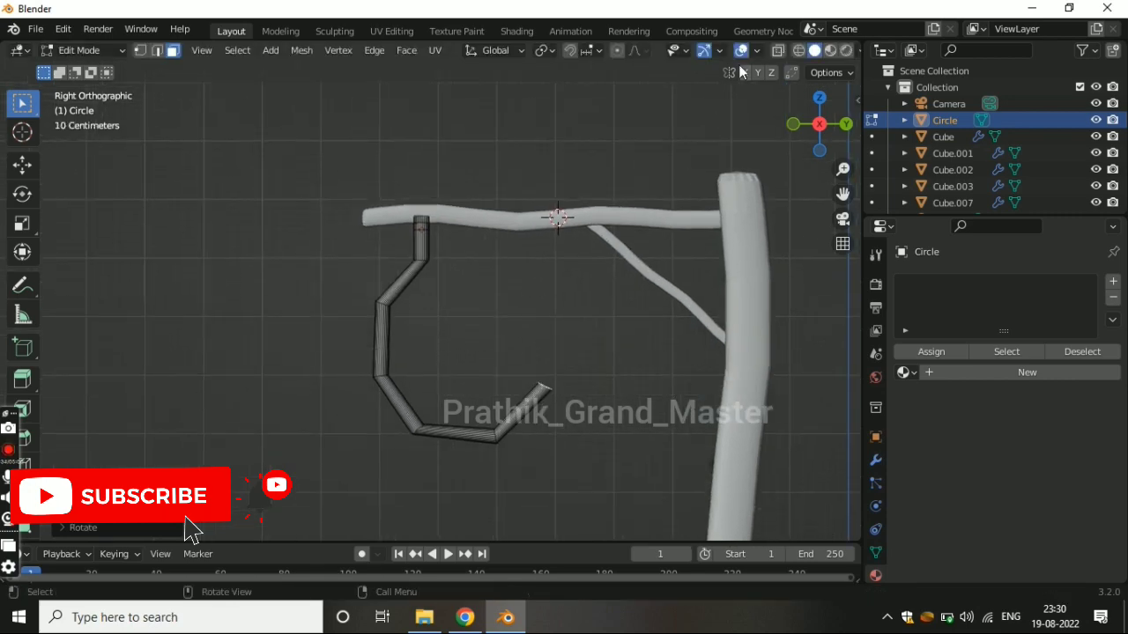
{"action": "left_click", "coordinate": [777, 51]}
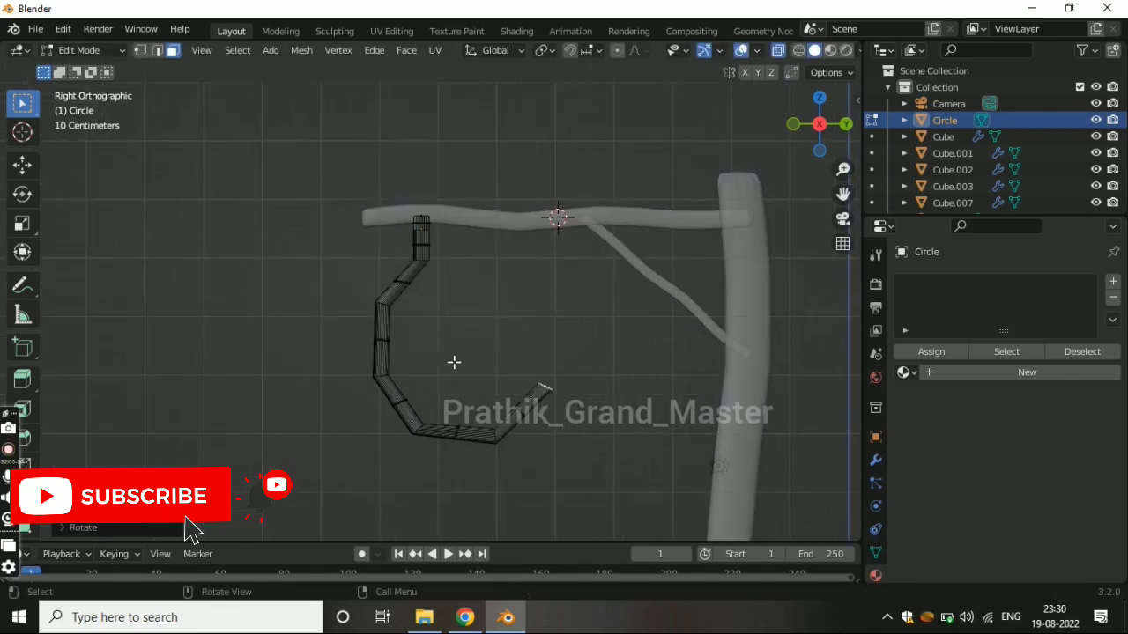
{"action": "key", "text": "2"}
{"action": "left_click_drag", "start_coordinate": [451, 369], "coordinate": [400, 462]}
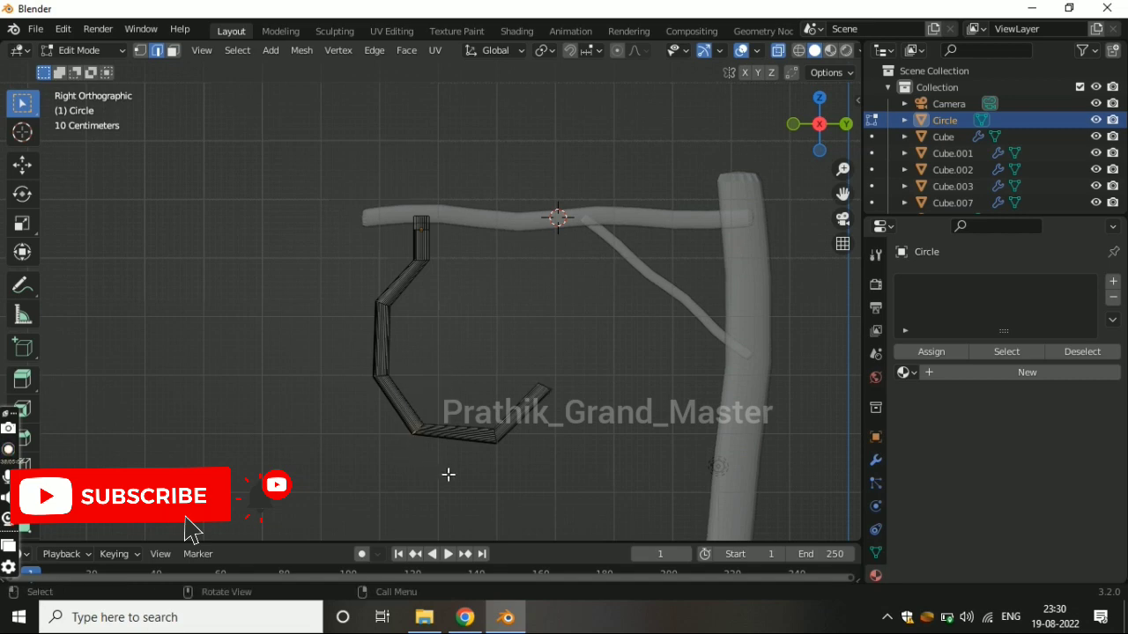
{"action": "key", "text": "alt+z"}
- Return to Object Mode, turn off see-through, and remove an accidentally added material slot
{"action": "key", "text": "Tab"}
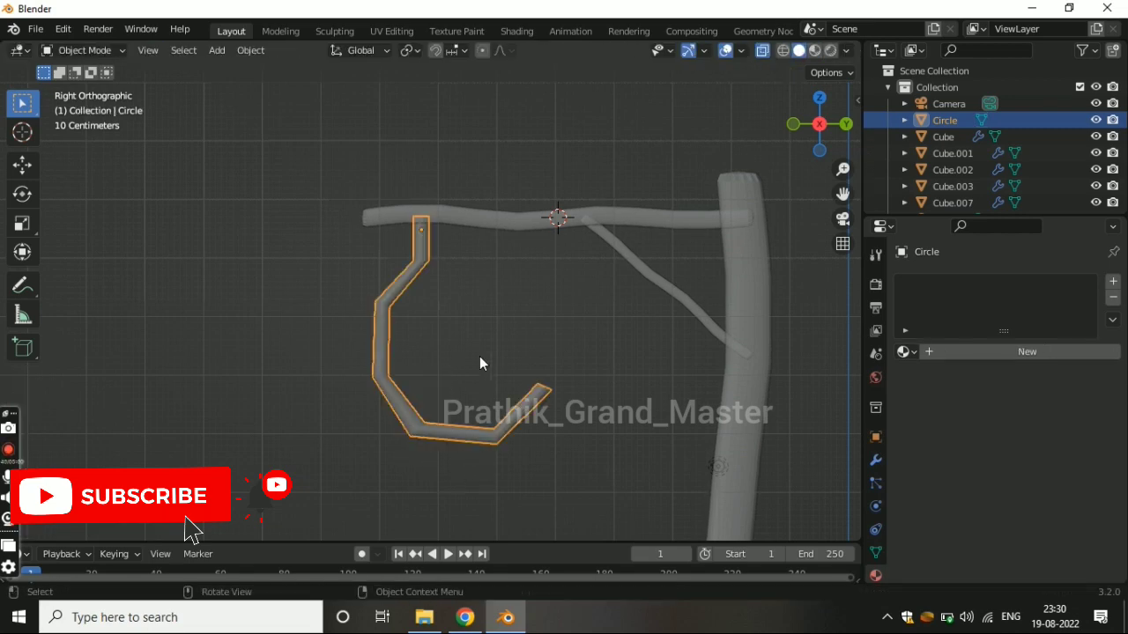
{"action": "left_click", "coordinate": [762, 50]}
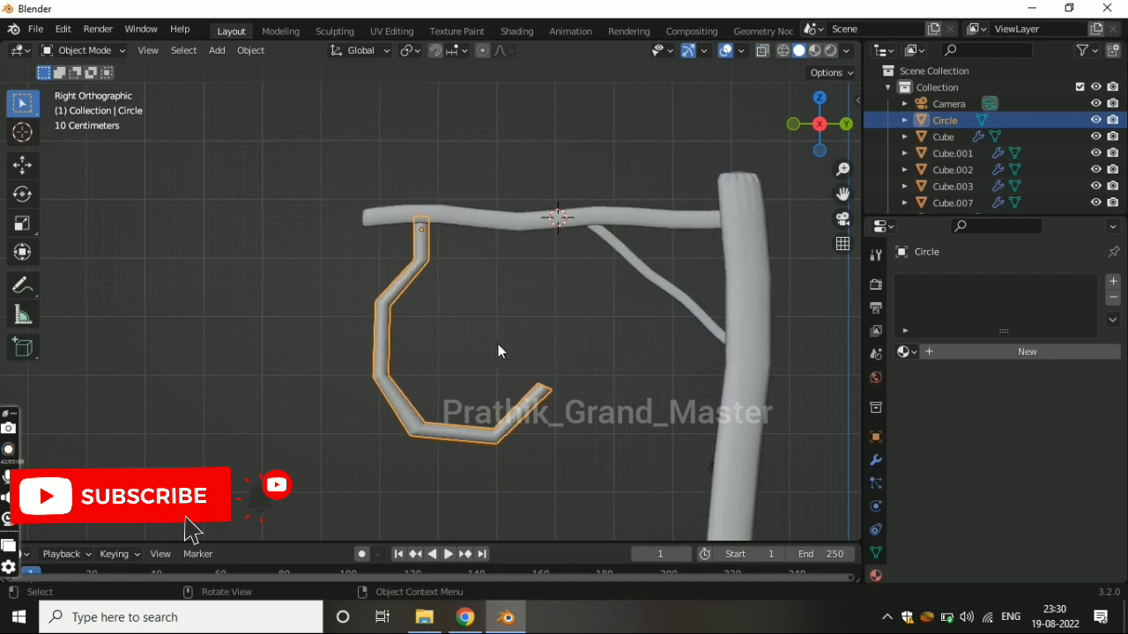
{"action": "left_click", "coordinate": [949, 349]}
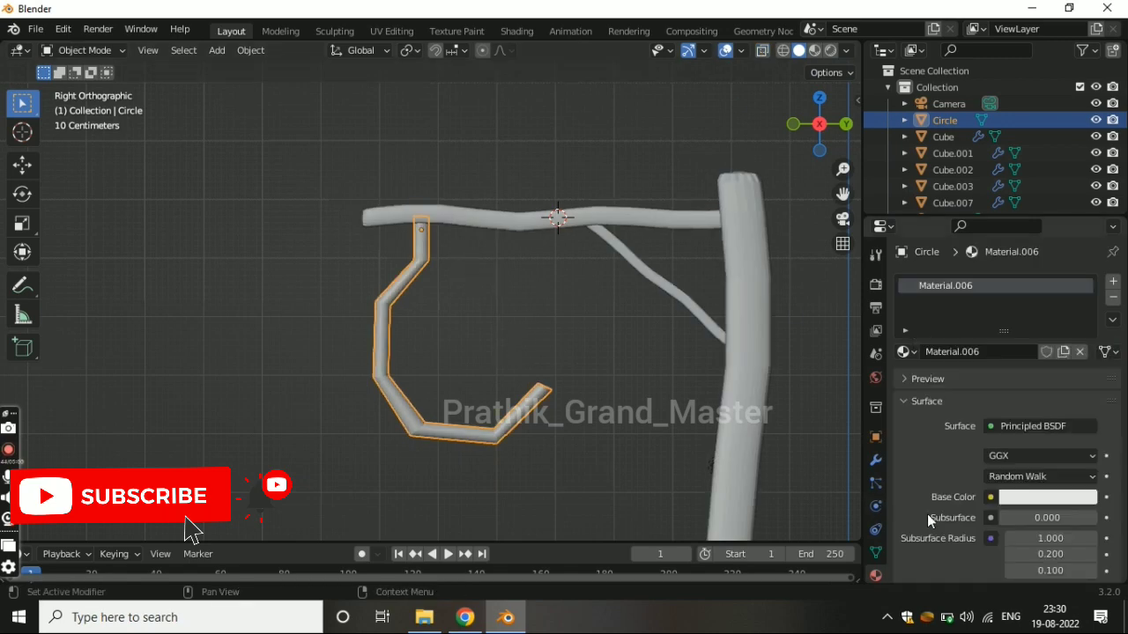
{"action": "left_click", "coordinate": [1112, 300]}
- Add a Subdivision Surface modifier to the hook with Levels Viewport set to 3
{"action": "left_click", "coordinate": [876, 459]}
{"action": "left_click", "coordinate": [936, 286]}
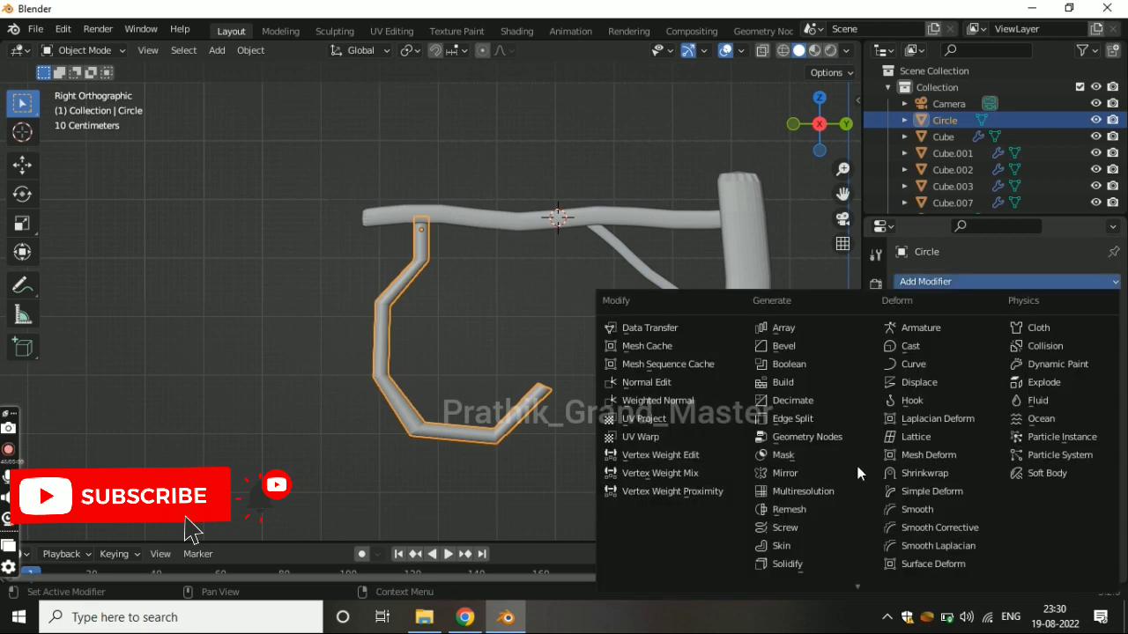
{"action": "left_click", "coordinate": [794, 572]}
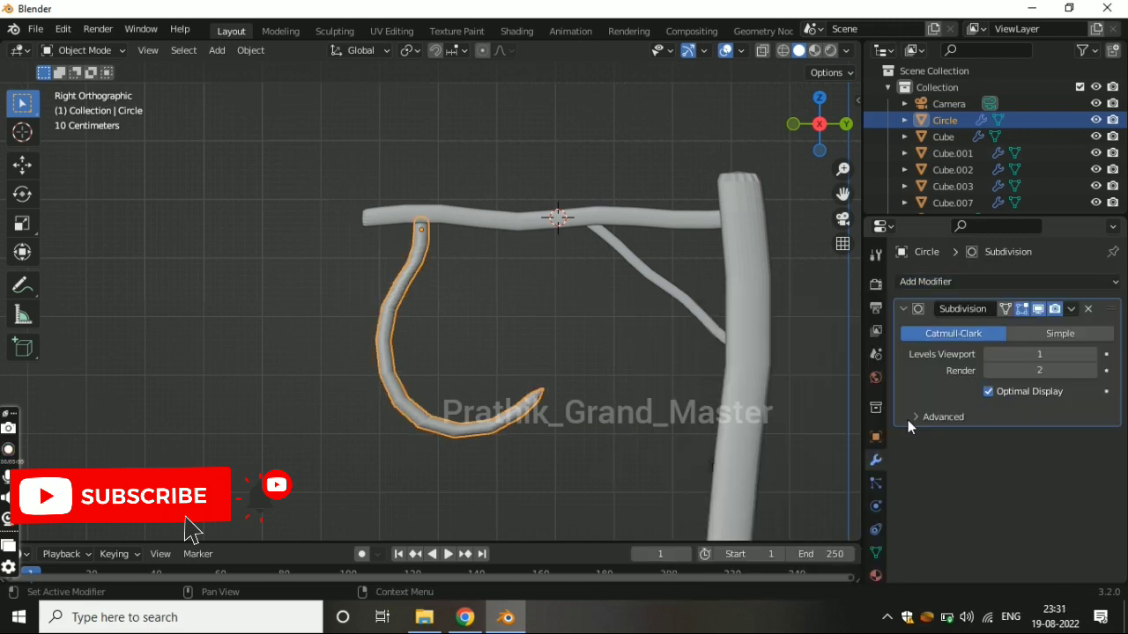
{"action": "left_click", "coordinate": [1086, 354]}
{"action": "left_click", "coordinate": [1085, 354]}
{"action": "left_click", "coordinate": [521, 305]}
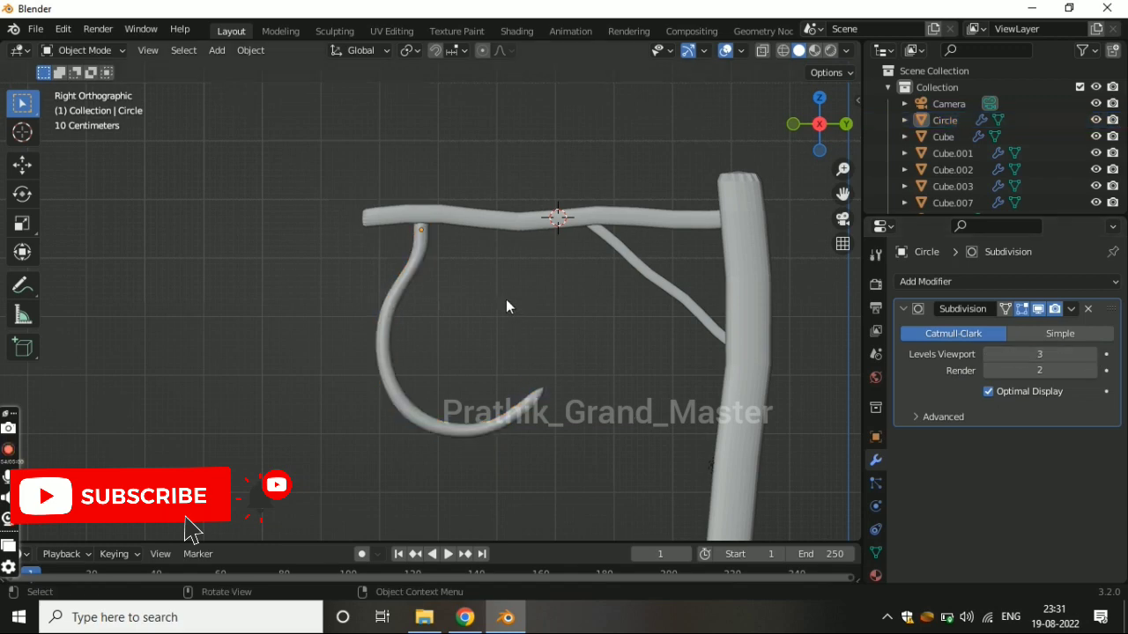
{"action": "left_click", "coordinate": [406, 270]}
- Nudge the hook vertically and slide an edge loop along it
{"action": "key", "text": "g"}
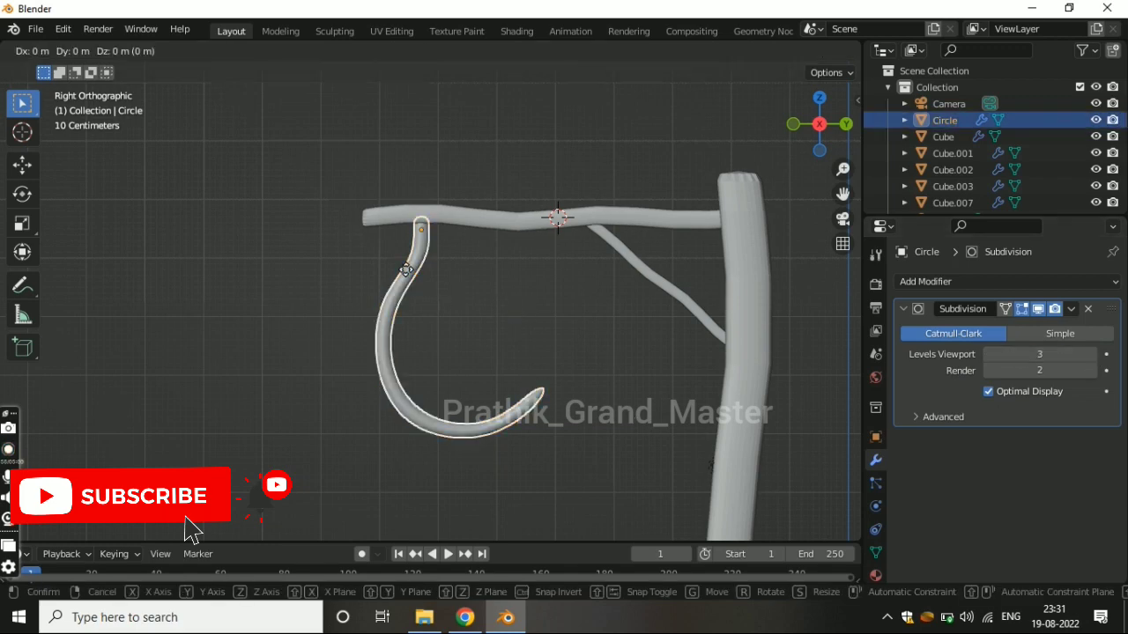
{"action": "key", "text": "z"}
{"action": "left_click", "coordinate": [406, 267]}
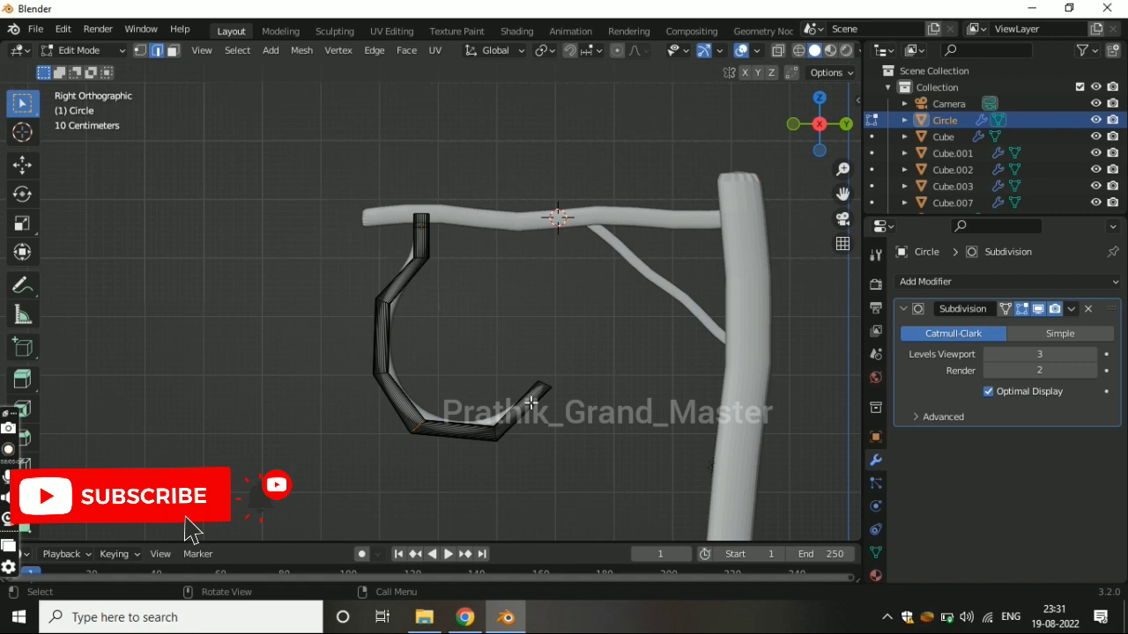
{"action": "key", "text": "g"}
{"action": "key", "text": "g"}
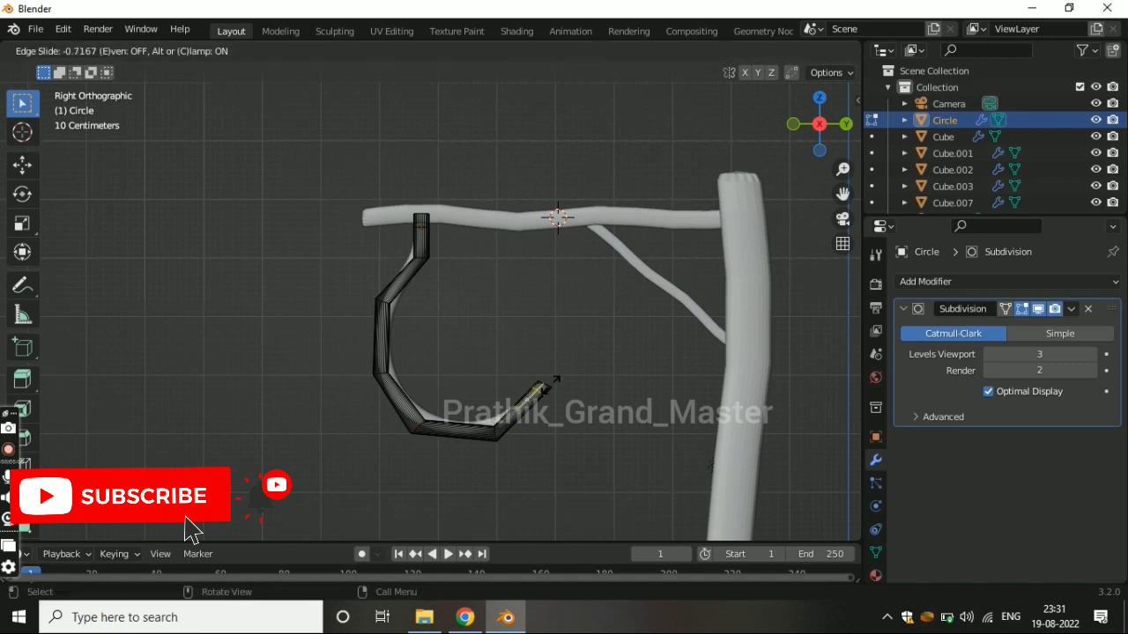
{"action": "left_click", "coordinate": [557, 377]}
{"action": "key", "text": "Tab"}
{"action": "mouse_move", "coordinate": [475, 361]}
{"action": "middle_mouse_down"}
{"action": "mouse_move", "coordinate": [549, 348]}
{"action": "mouse_move", "coordinate": [583, 437]}
{"action": "middle_mouse_up"}
- Scale the hook down and reposition it vertically to hang neatly beneath the arm
{"action": "key", "text": "s"}
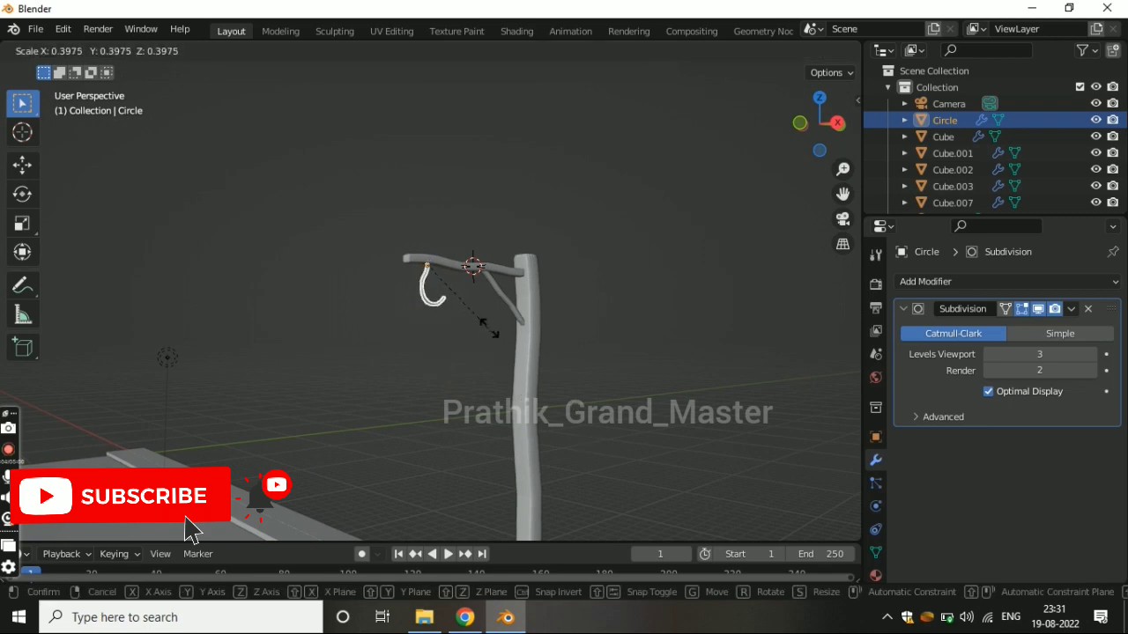
{"action": "left_click", "coordinate": [462, 300]}
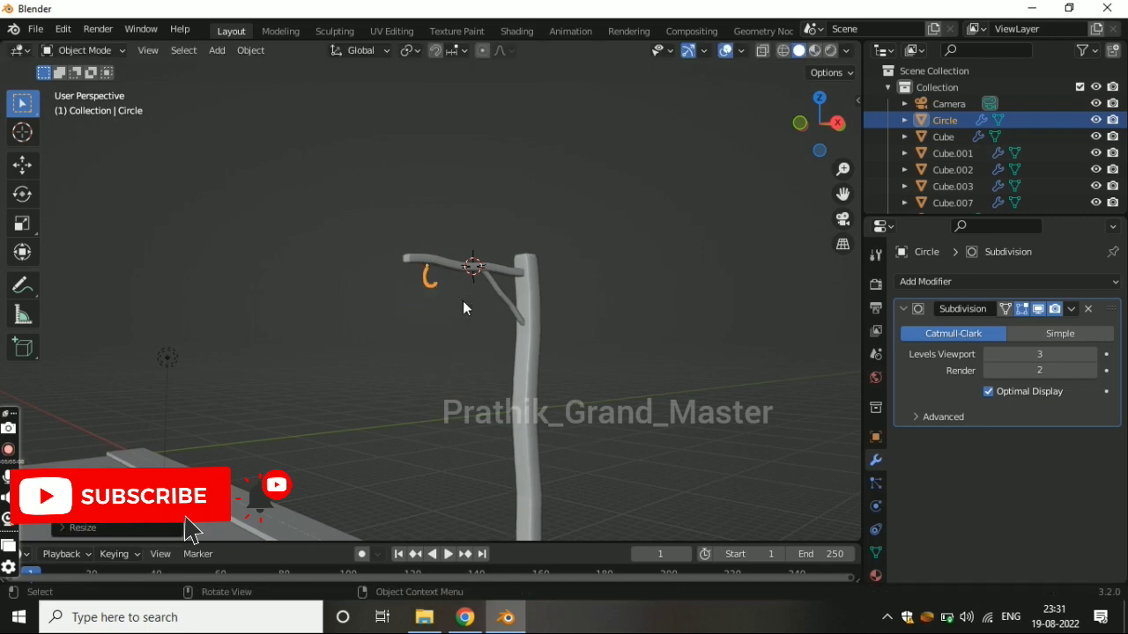
{"action": "key", "text": "KP_3"}
{"action": "scroll", "coordinate": [459, 295], "scroll_direction": "up", "scroll_amount": 3}
{"action": "scroll", "coordinate": [460, 287], "scroll_direction": "up", "scroll_amount": 2}
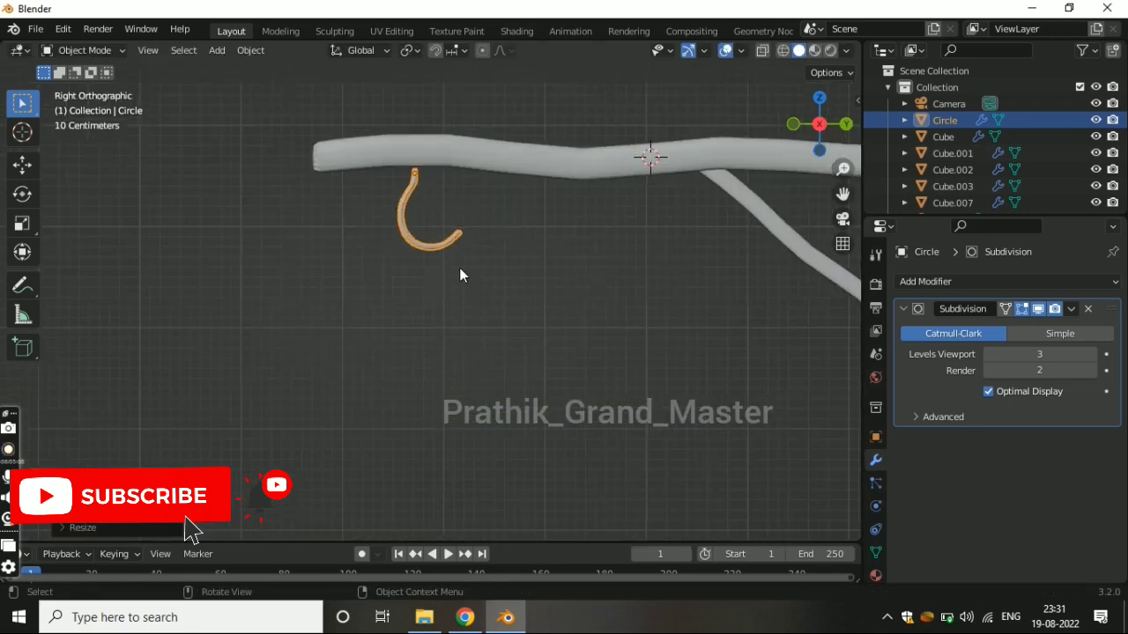
{"action": "key", "text": "s"}
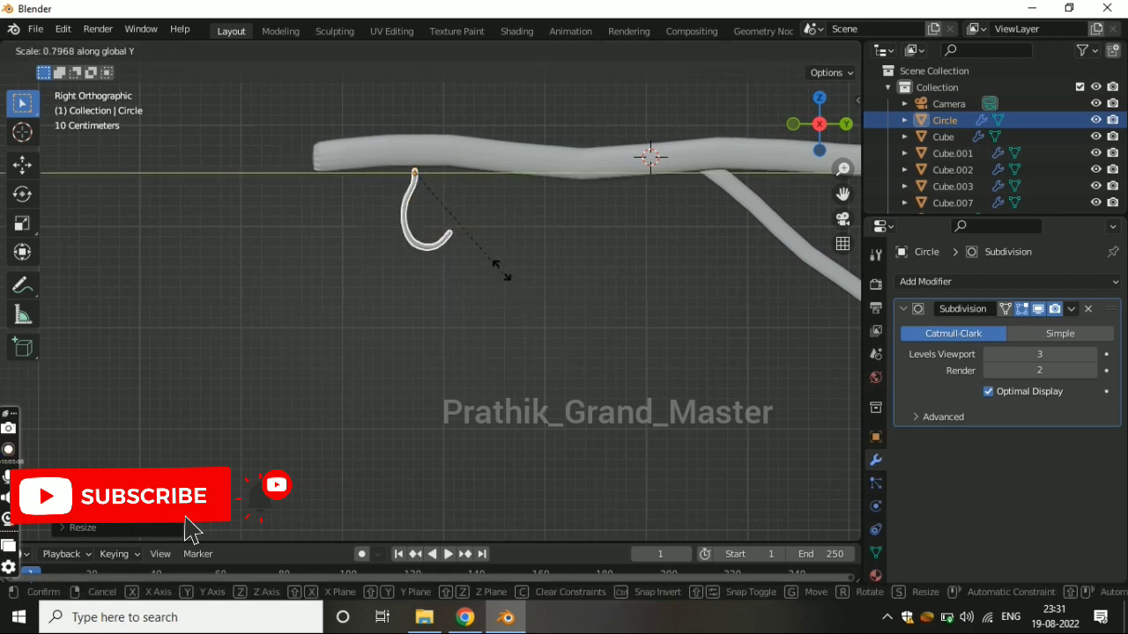
{"action": "left_click", "coordinate": [519, 284]}
{"action": "key", "text": "g"}
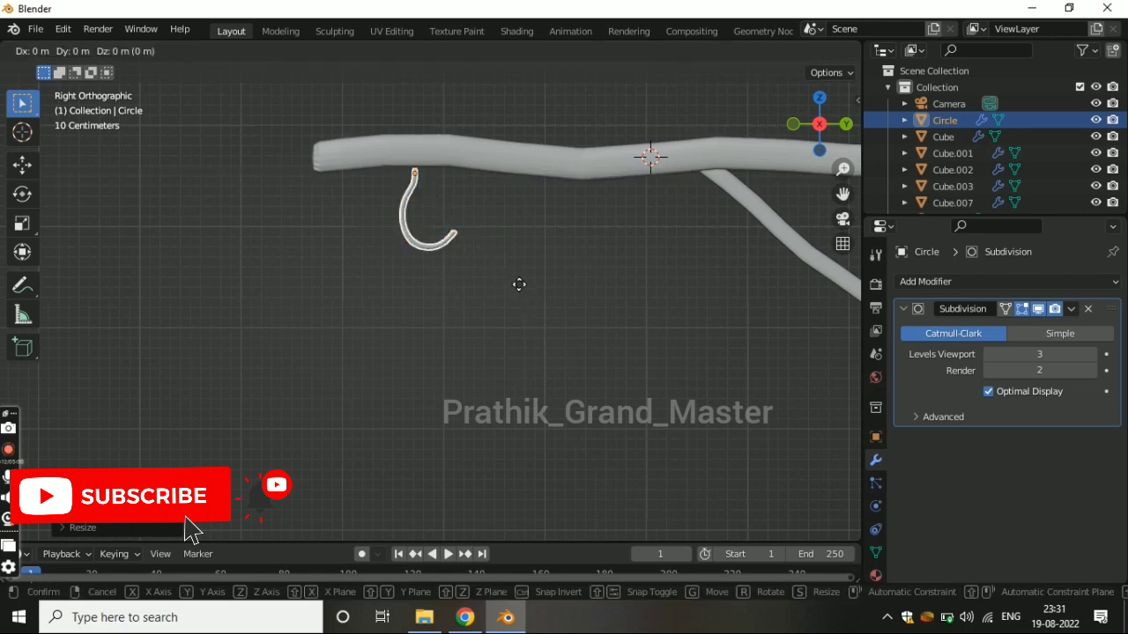
{"action": "key", "text": "z"}
{"action": "left_click", "coordinate": [511, 271]}
- Snap the 3D cursor to the top of the hook
{"action": "key", "text": "shift+s"}
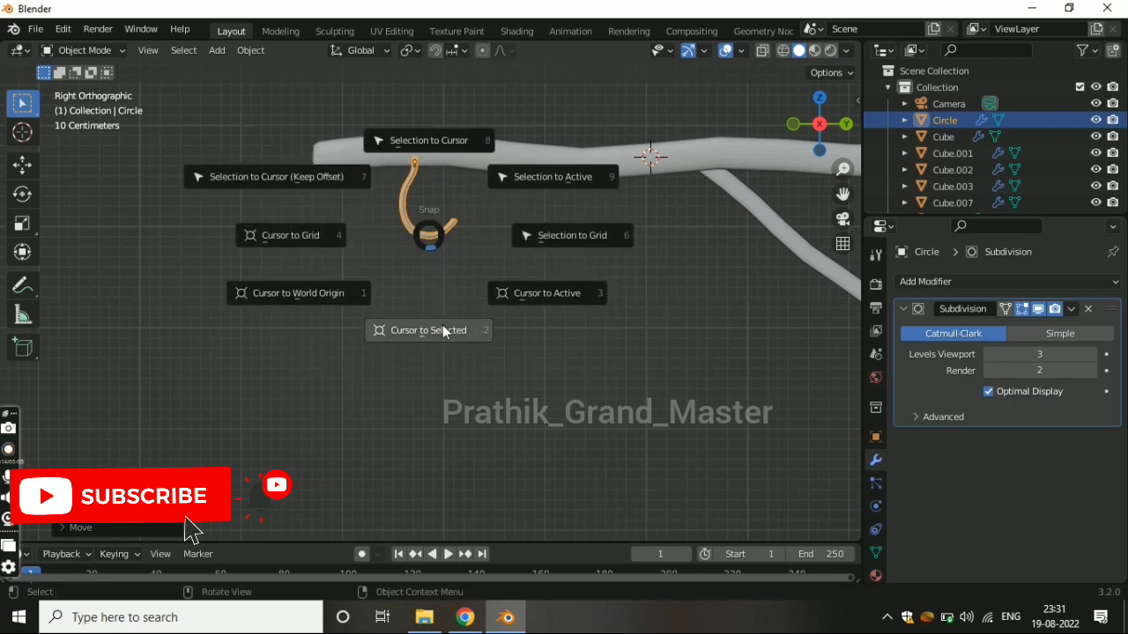
{"action": "left_click", "coordinate": [442, 325]}
{"action": "key", "text": "shift+a"}
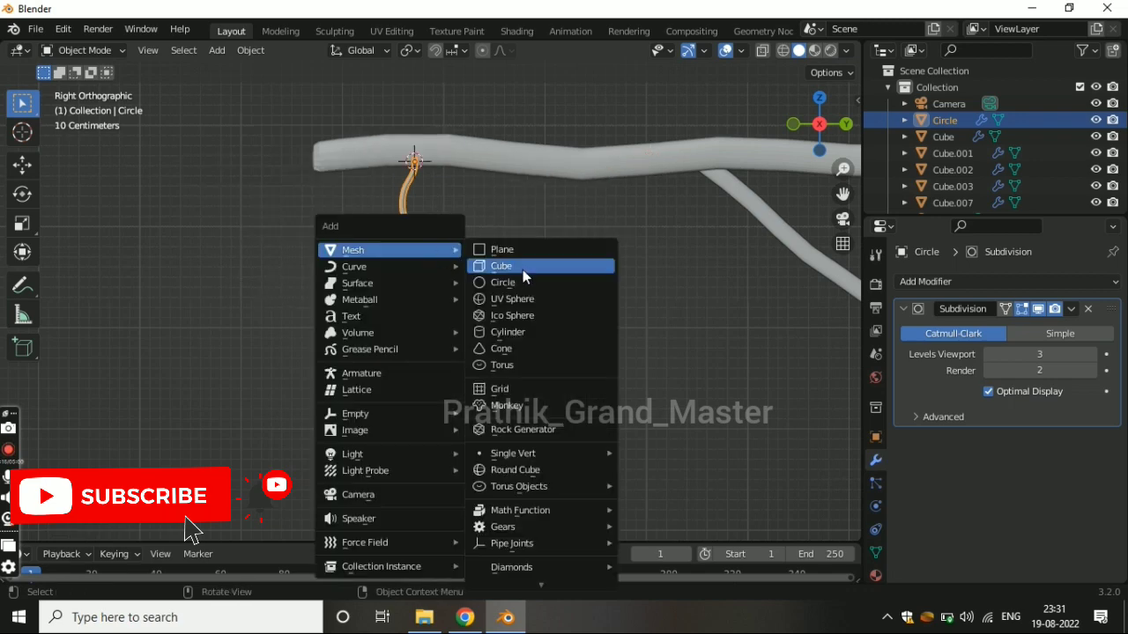
- Add a half-size circle at the hook, tilt it 9° on X, and lower it onto the hook
{"action": "left_click", "coordinate": [532, 282]}
{"action": "key", "text": "s"}
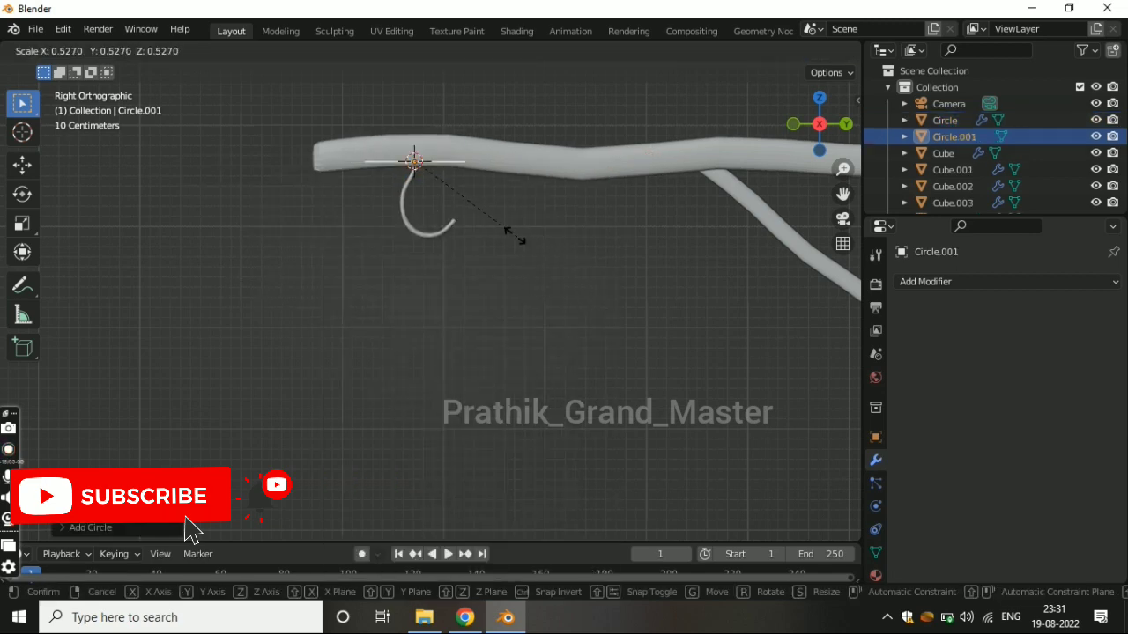
{"action": "left_click", "coordinate": [464, 211]}
{"action": "key", "text": "KP_1"}
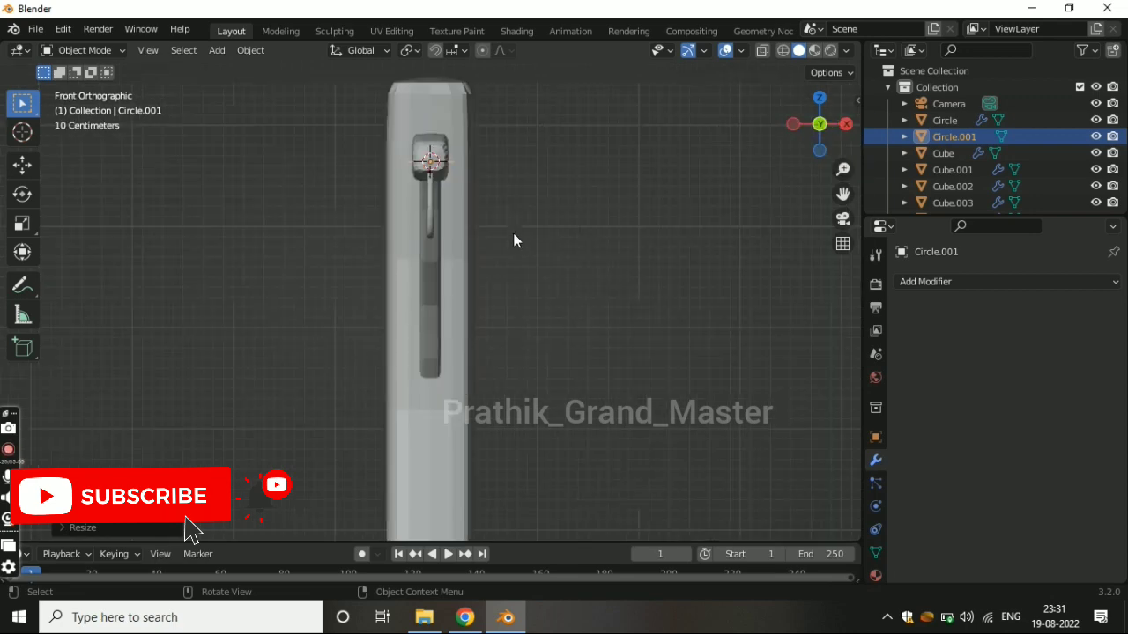
{"action": "key", "text": "r"}
{"action": "key", "text": "x"}
{"action": "type", "text": "9"}
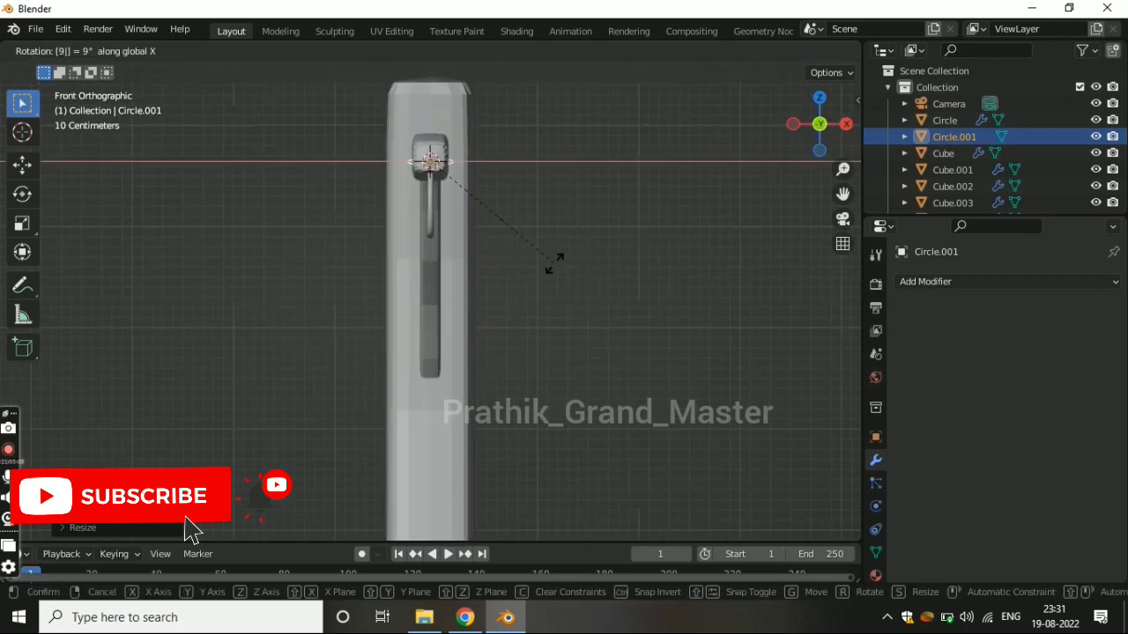
{"action": "key", "text": "Return"}
{"action": "key", "text": "g"}
{"action": "key", "text": "z"}
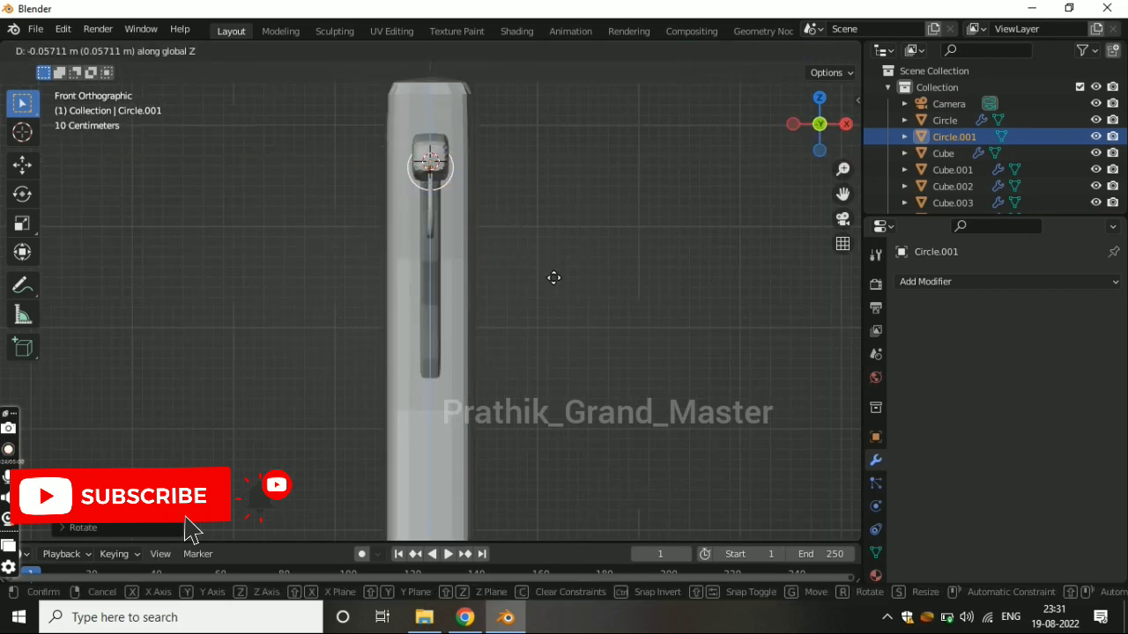
{"action": "left_click", "coordinate": [550, 345]}
{"action": "mouse_move", "coordinate": [547, 308]}
{"action": "middle_mouse_down"}
{"action": "mouse_move", "coordinate": [468, 311]}
{"action": "mouse_move", "coordinate": [449, 275]}
{"action": "mouse_move", "coordinate": [512, 289]}
{"action": "middle_mouse_up"}
{"action": "scroll", "coordinate": [450, 273], "scroll_direction": "up", "scroll_amount": 2}
- Fill the circle, inset a rim, and delete the inner face to make a hollow ring
{"action": "key", "text": "Tab"}
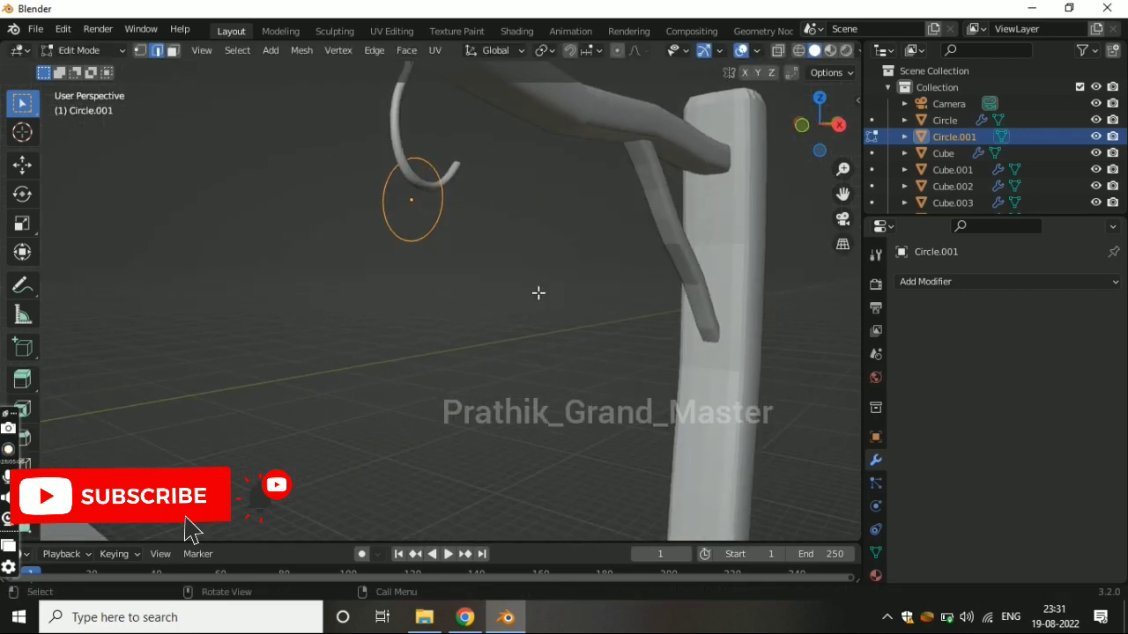
{"action": "key", "text": "f"}
{"action": "key", "text": "i"}
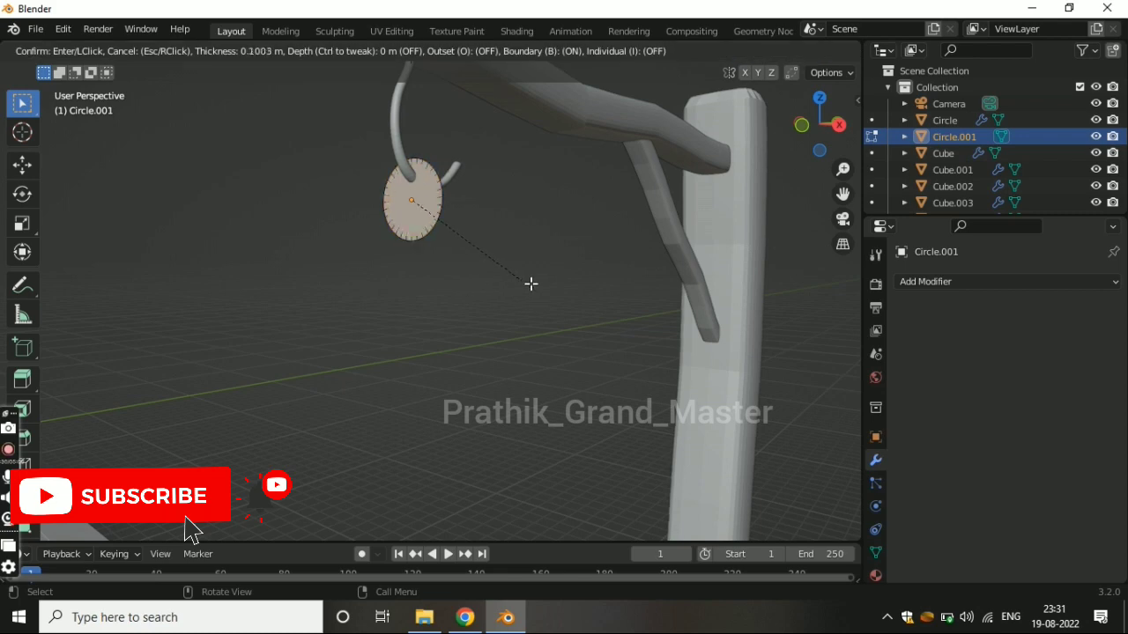
{"action": "left_click", "coordinate": [508, 267]}
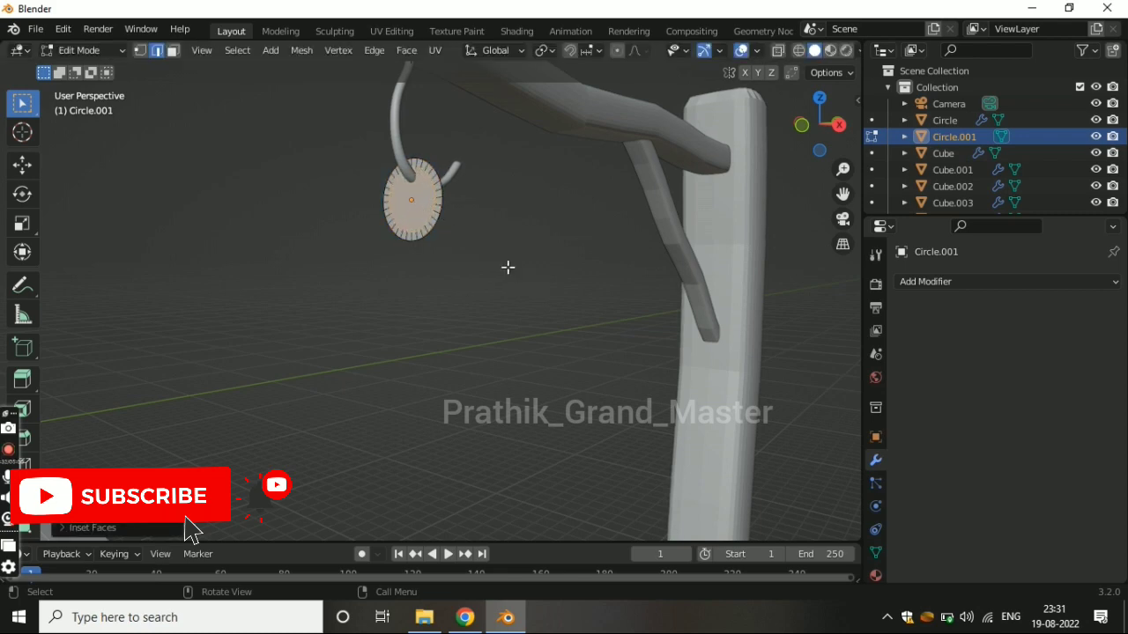
{"action": "key", "text": "3"}
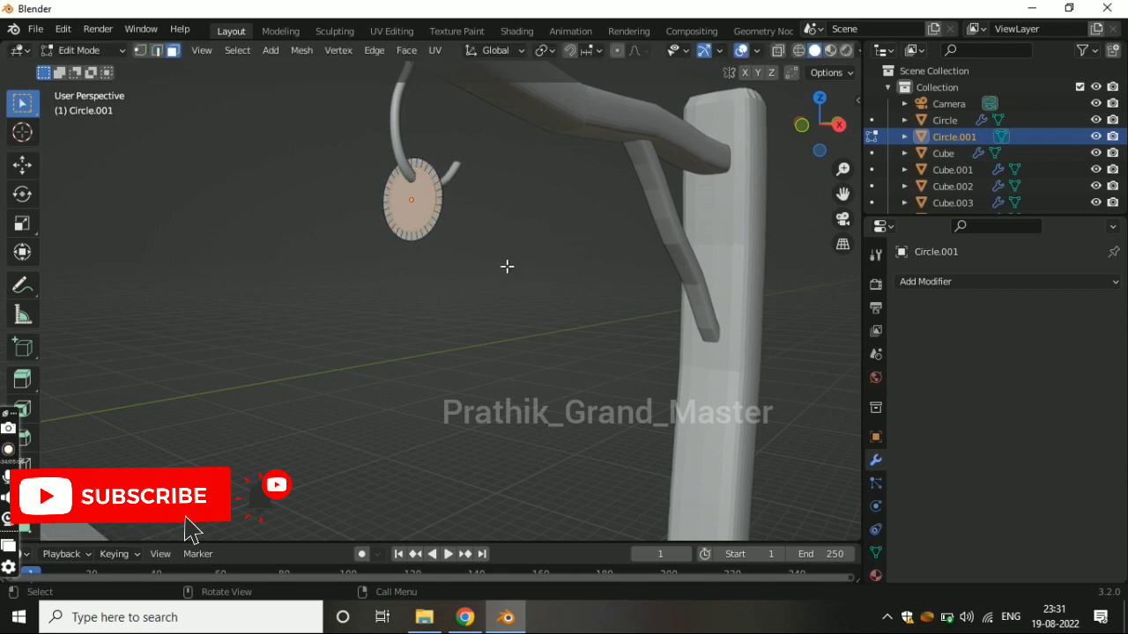
{"action": "key", "text": "x"}
{"action": "left_click", "coordinate": [507, 266]}
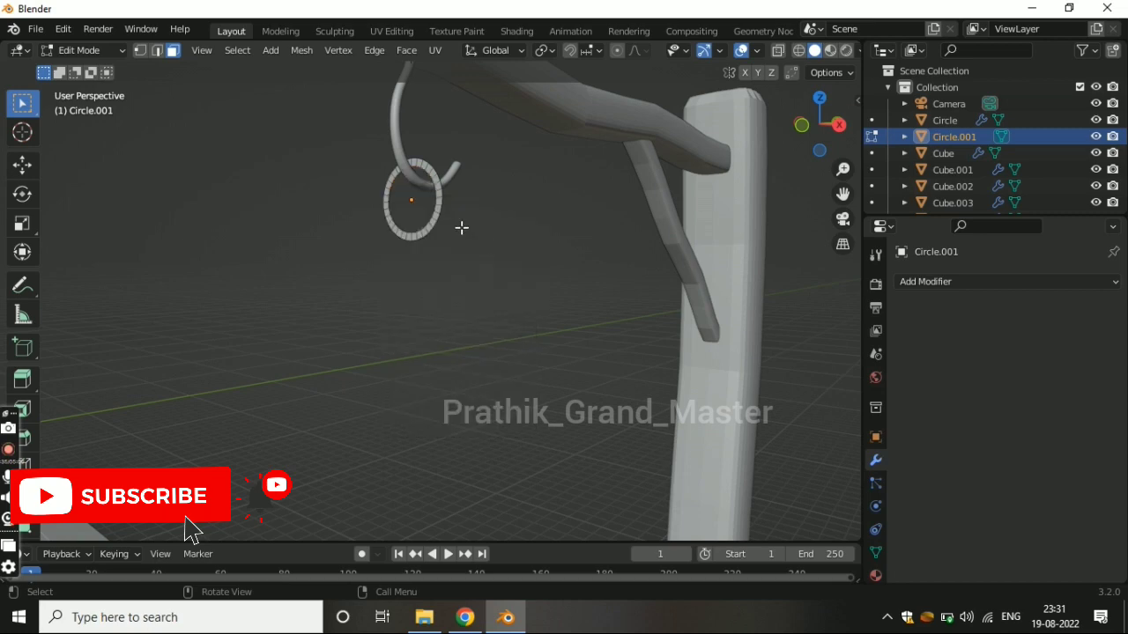
{"action": "key", "text": "Tab"}
- Add a Solidify modifier to the ring with 0.08 m thickness
{"action": "left_click", "coordinate": [925, 282]}
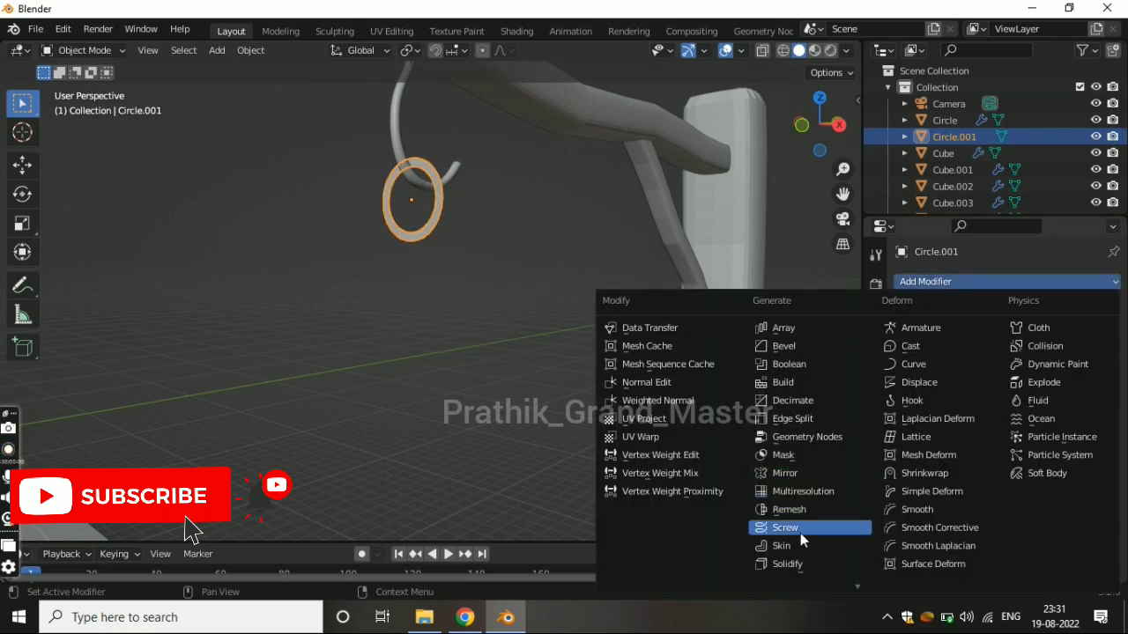
{"action": "left_click", "coordinate": [803, 563]}
{"action": "left_click_drag", "start_coordinate": [1058, 354], "coordinate": [1111, 354]}
{"action": "key", "text": "Tab"}
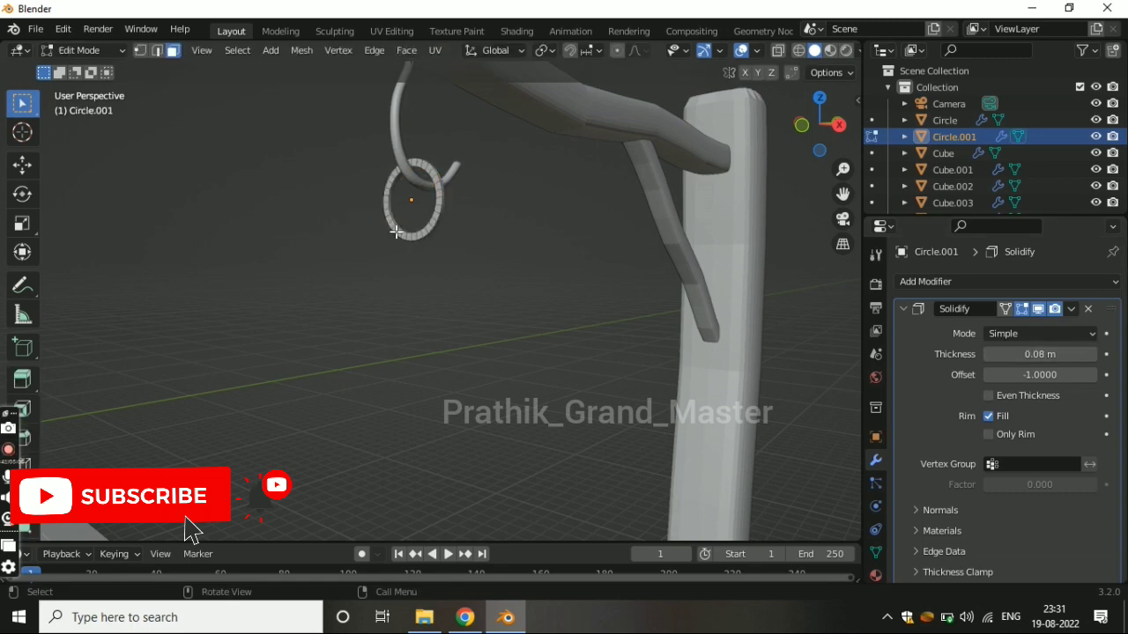
{"action": "key", "text": "Tab"}
{"action": "key", "text": "shift+s"}
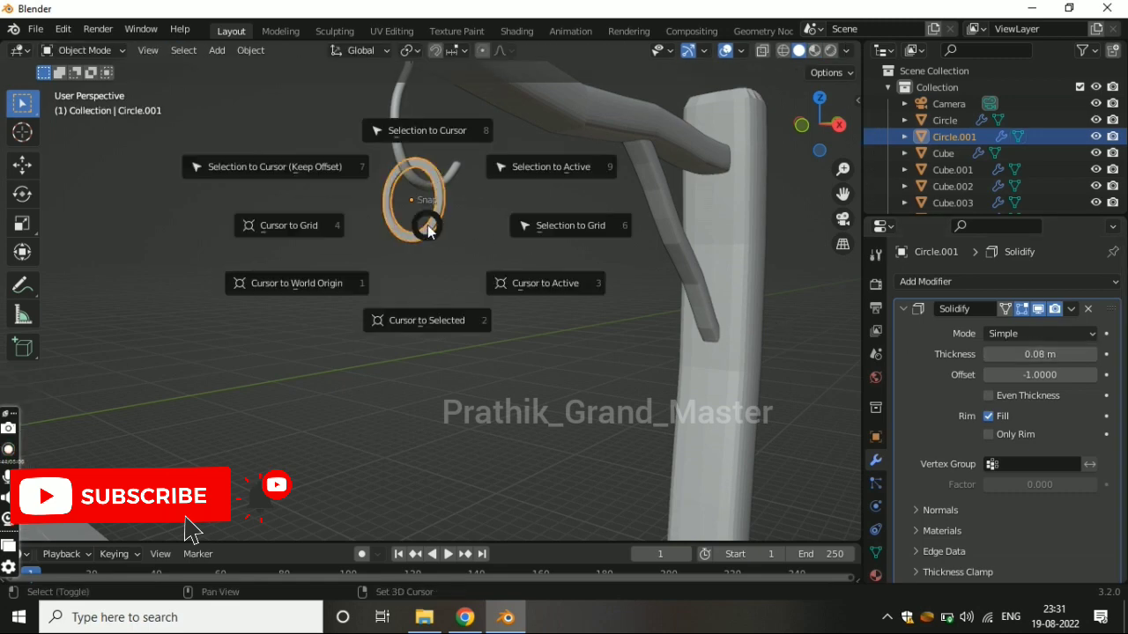
- Add a cube at the ring's position, shrink it, and move it below the ring
{"action": "left_click", "coordinate": [432, 322]}
{"action": "key", "text": "shift+a"}
{"action": "mouse_move", "coordinate": [341, 220]}
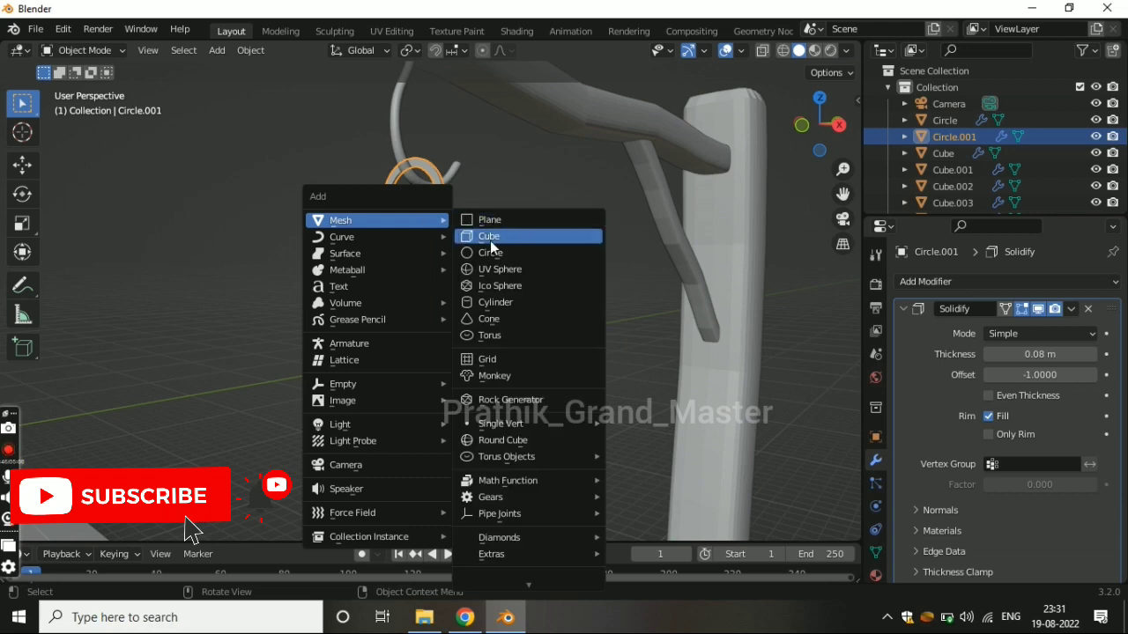
{"action": "left_click", "coordinate": [489, 240]}
{"action": "key", "text": "s"}
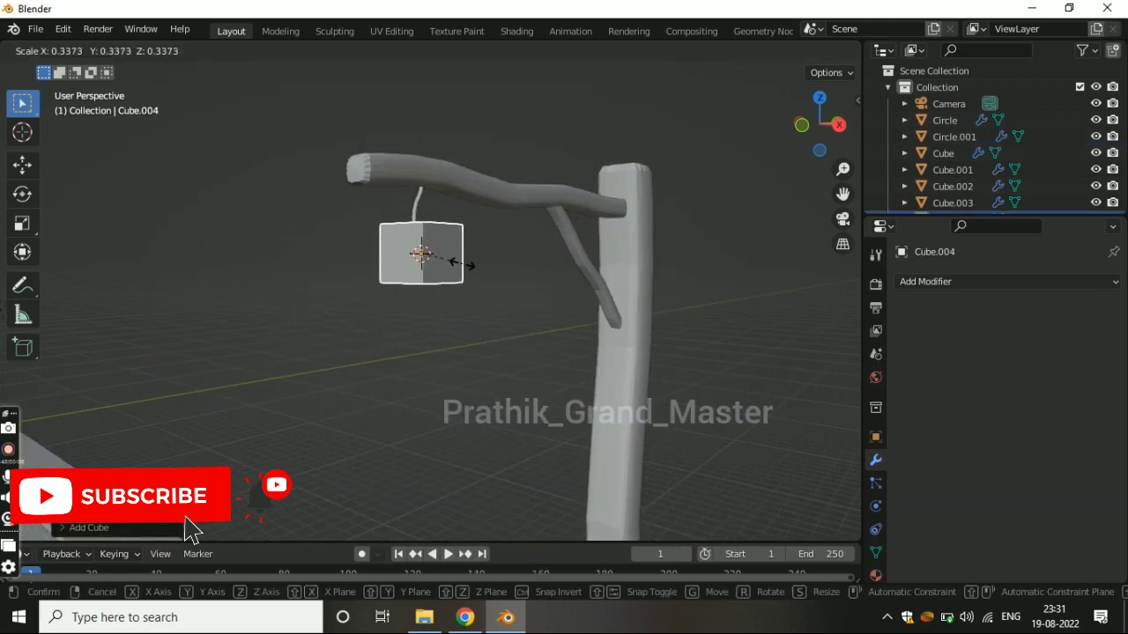
{"action": "left_click", "coordinate": [461, 262]}
{"action": "key", "text": "KP_3"}
{"action": "scroll", "coordinate": [458, 264], "scroll_direction": "up", "scroll_amount": 4}
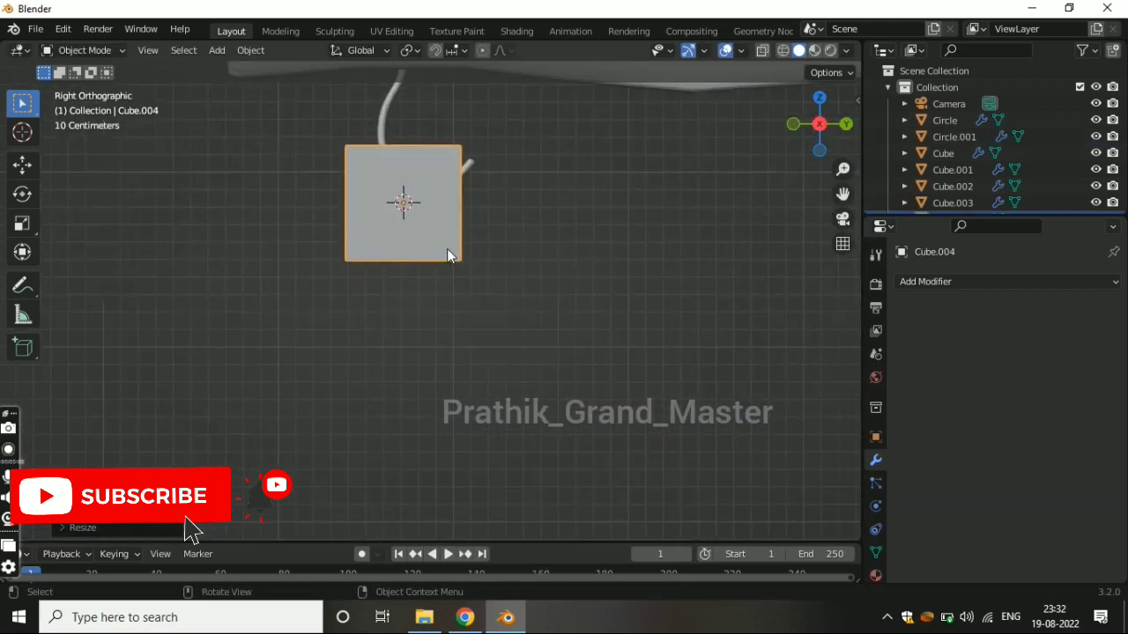
{"action": "key", "text": "g"}
{"action": "left_click", "coordinate": [453, 312]}
{"action": "scroll", "coordinate": [445, 216], "scroll_direction": "up", "scroll_amount": 2}
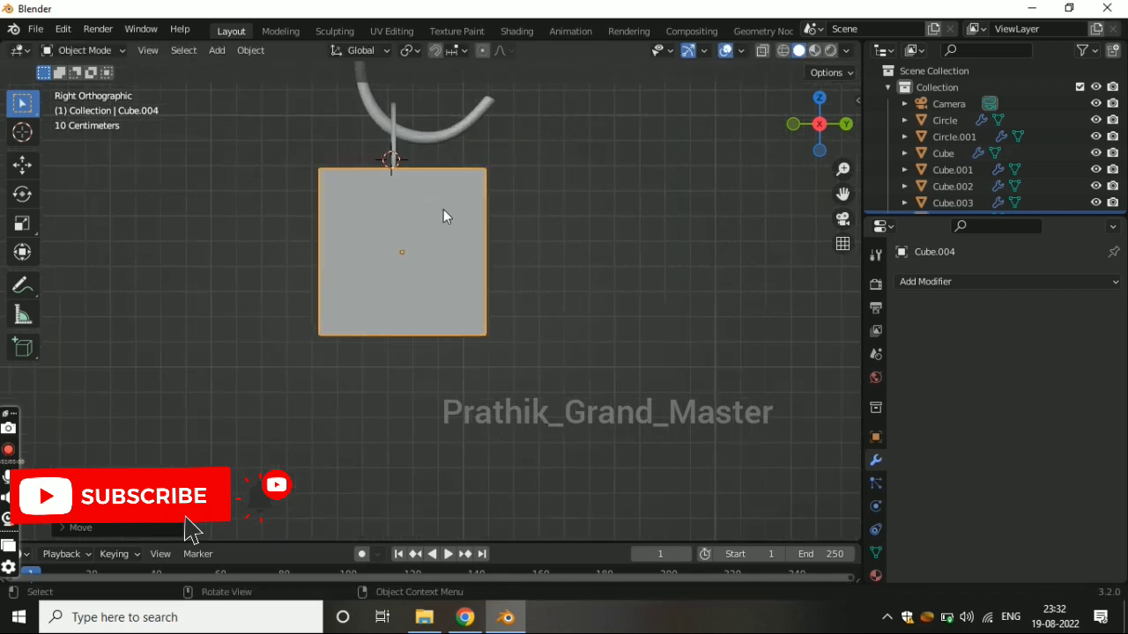
- Nudge the ring sideways and reposition the cube vertically beneath it
{"action": "left_click", "coordinate": [393, 160]}
{"action": "key", "text": "g"}
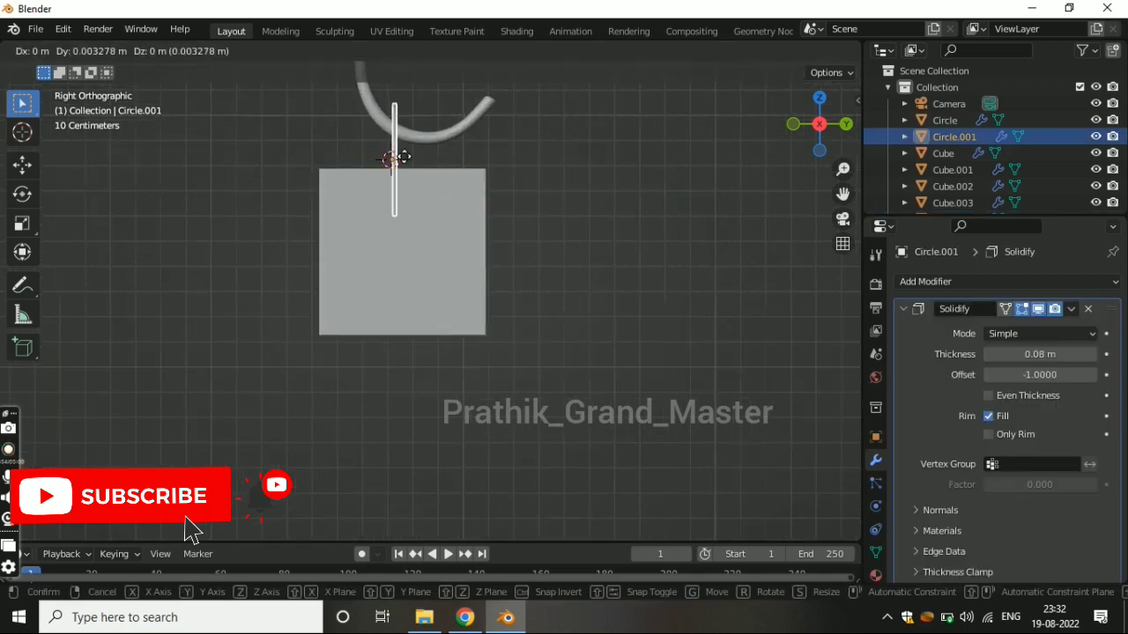
{"action": "left_click", "coordinate": [427, 167]}
{"action": "left_click", "coordinate": [453, 260]}
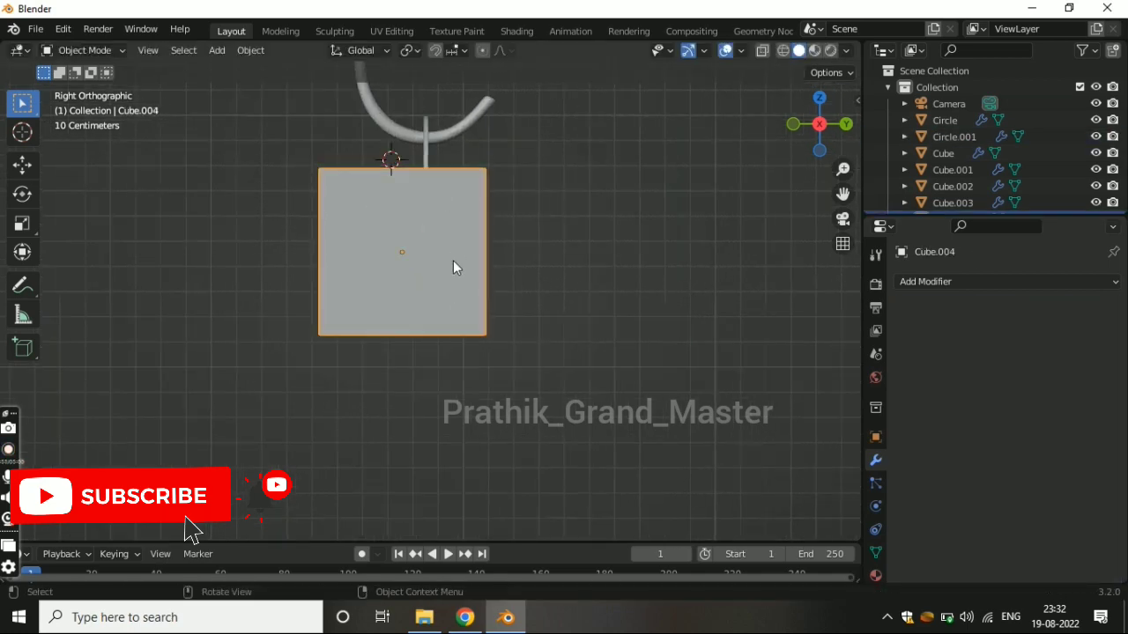
{"action": "key", "text": "g"}
{"action": "left_click", "coordinate": [478, 290]}
{"action": "mouse_move", "coordinate": [478, 291]}
{"action": "middle_mouse_down"}
{"action": "mouse_move", "coordinate": [503, 259]}
{"action": "mouse_move", "coordinate": [589, 298]}
{"action": "mouse_move", "coordinate": [560, 297]}
{"action": "middle_mouse_up"}
{"action": "key", "text": "g"}
{"action": "key", "text": "z"}
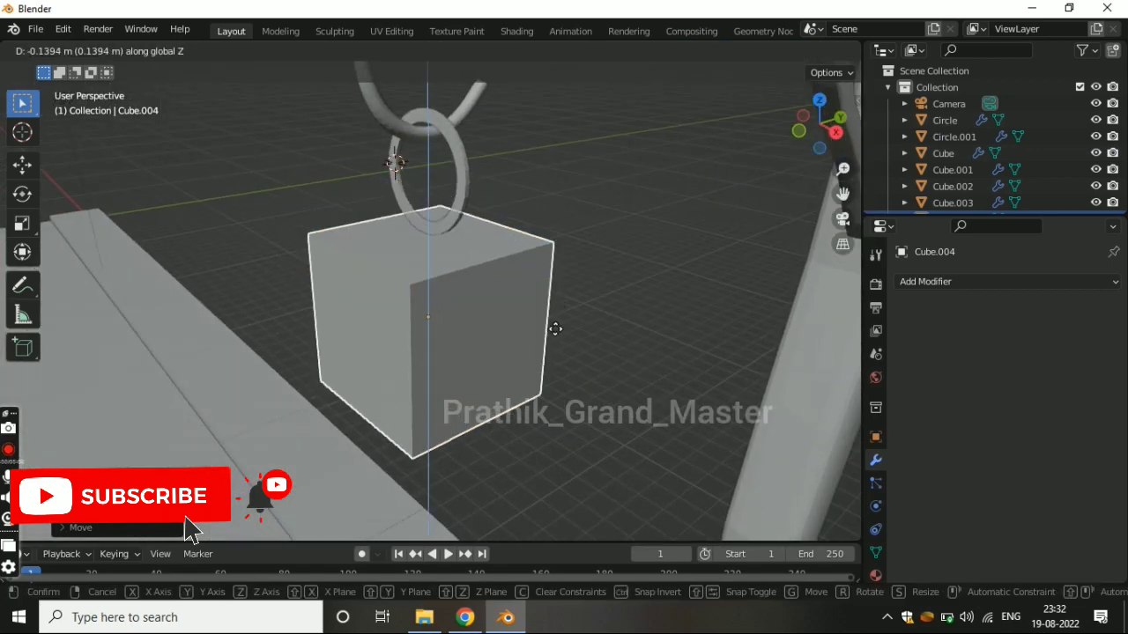
{"action": "left_click", "coordinate": [553, 327]}
{"action": "scroll", "coordinate": [553, 327], "scroll_direction": "down", "scroll_amount": 3}
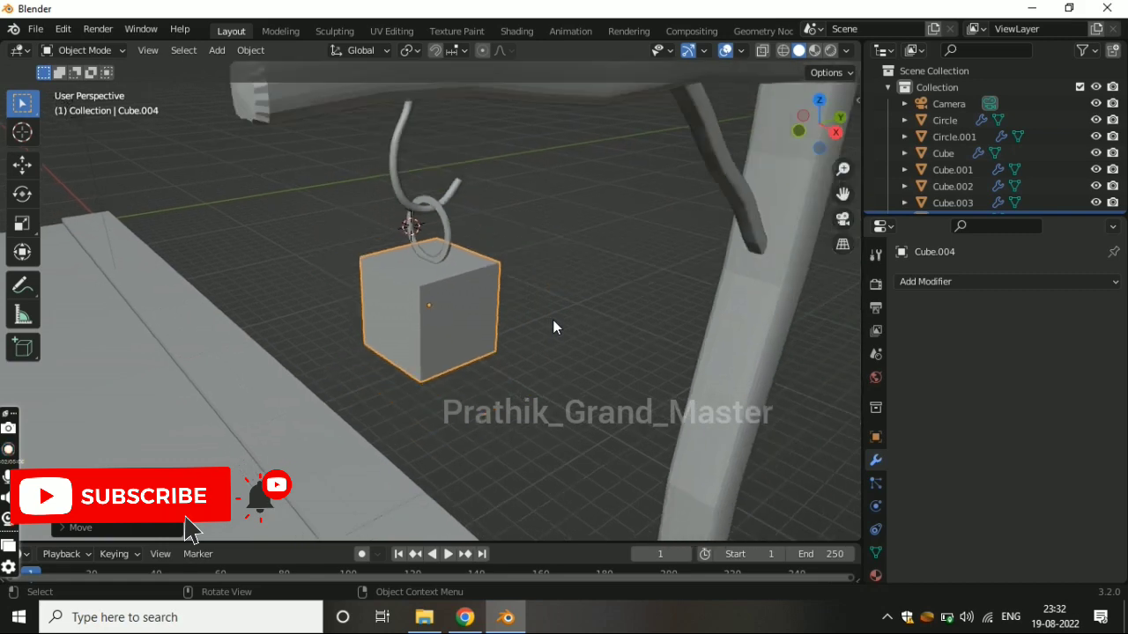
- Enlarge the cube slightly and lower it along Z to hang beneath the hook
{"action": "key", "text": "KP_3"}
{"action": "key", "text": "s"}
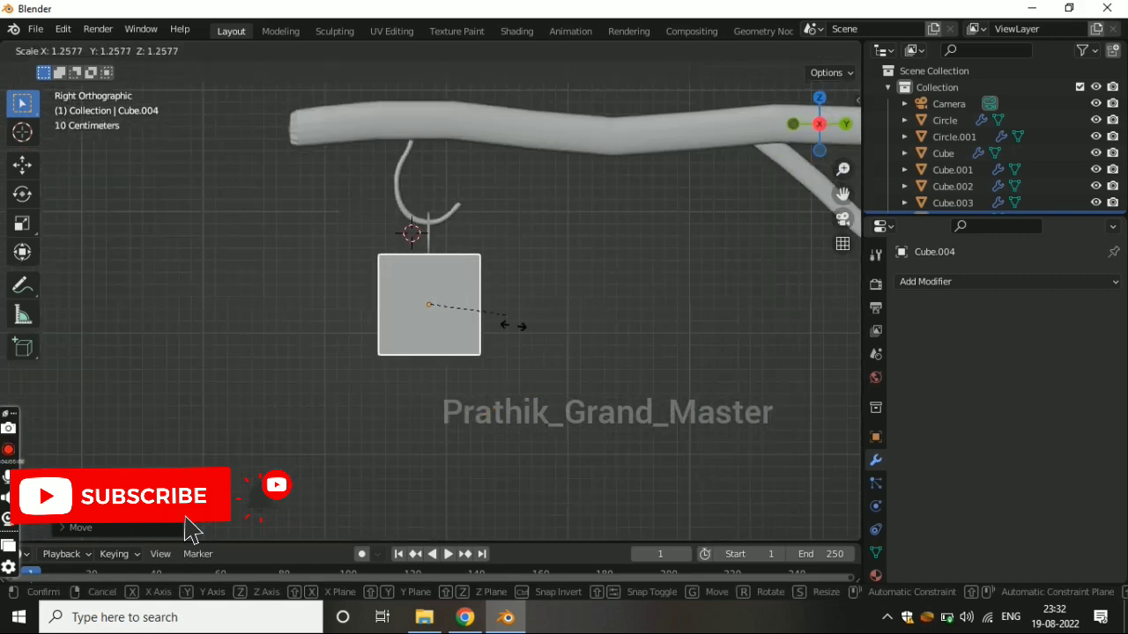
{"action": "left_click", "coordinate": [534, 352]}
{"action": "key", "text": "g"}
{"action": "key", "text": "z"}
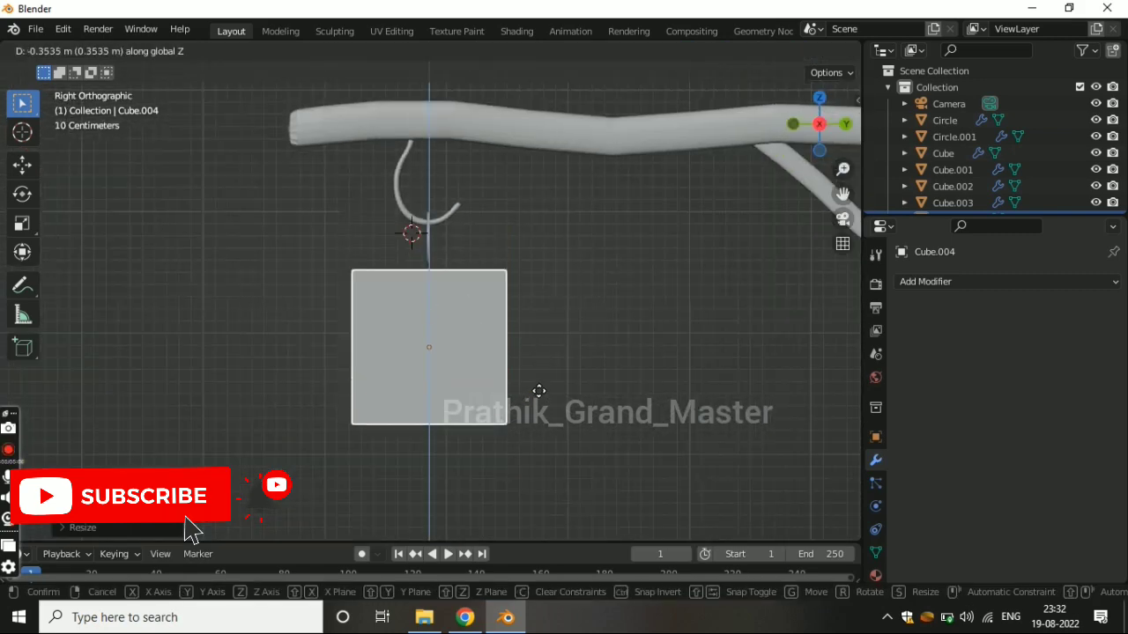
{"action": "left_click", "coordinate": [539, 382]}
{"action": "key", "text": "Tab"}
- Scale the lantern's bottom face inward to taper the body
{"action": "middle_click_drag", "start_coordinate": [540, 381], "coordinate": [433, 391]}
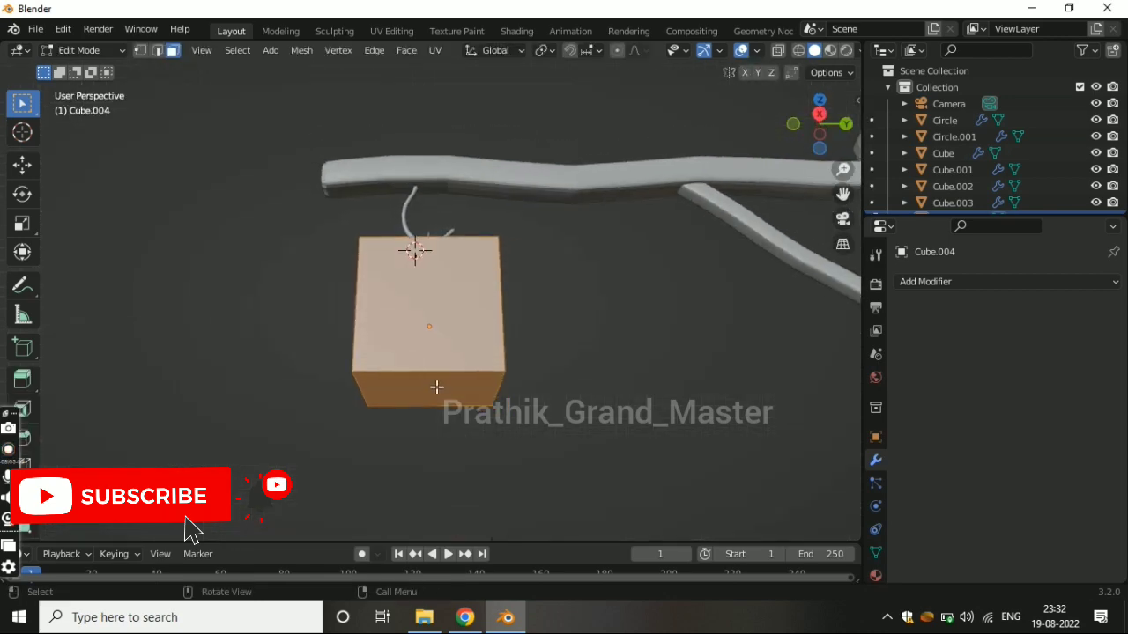
{"action": "key", "text": "KP_3"}
{"action": "key", "text": "s"}
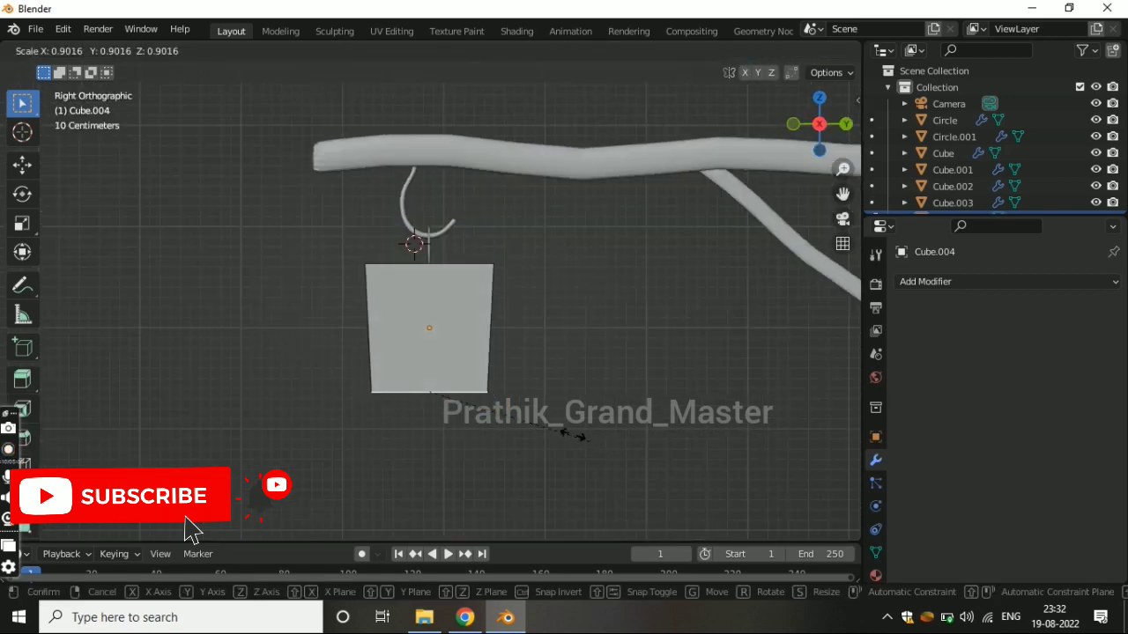
{"action": "left_click", "coordinate": [515, 380]}
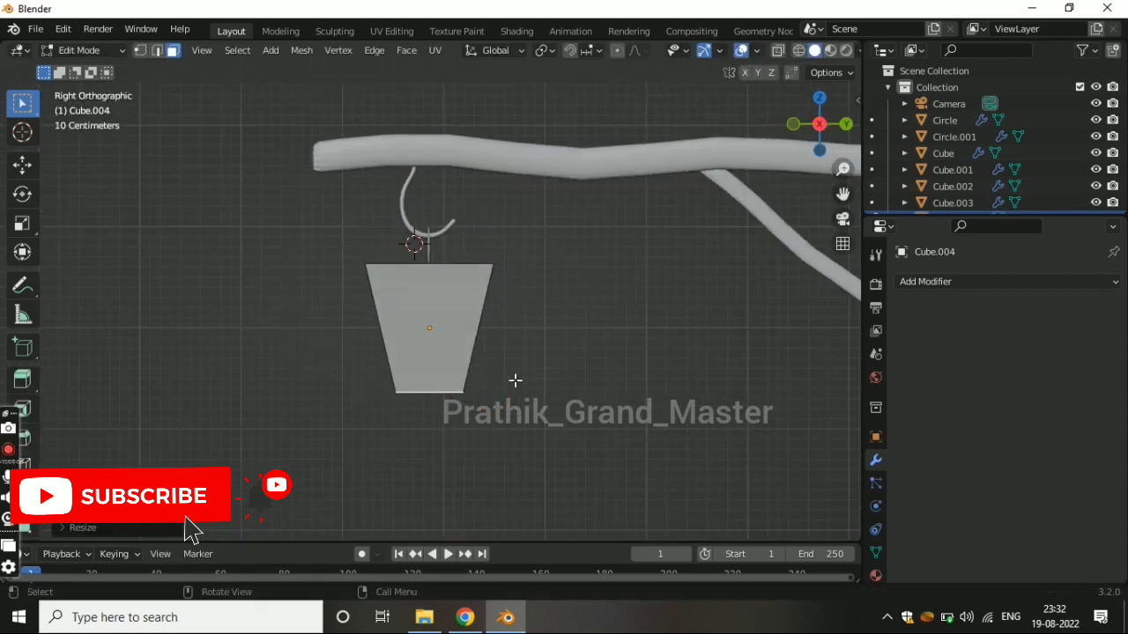
- Raise the top face along Z and widen it into a rim
{"action": "middle_click_drag", "start_coordinate": [450, 285], "coordinate": [451, 290]}
{"action": "left_click", "coordinate": [454, 263]}
{"action": "key", "text": "g"}
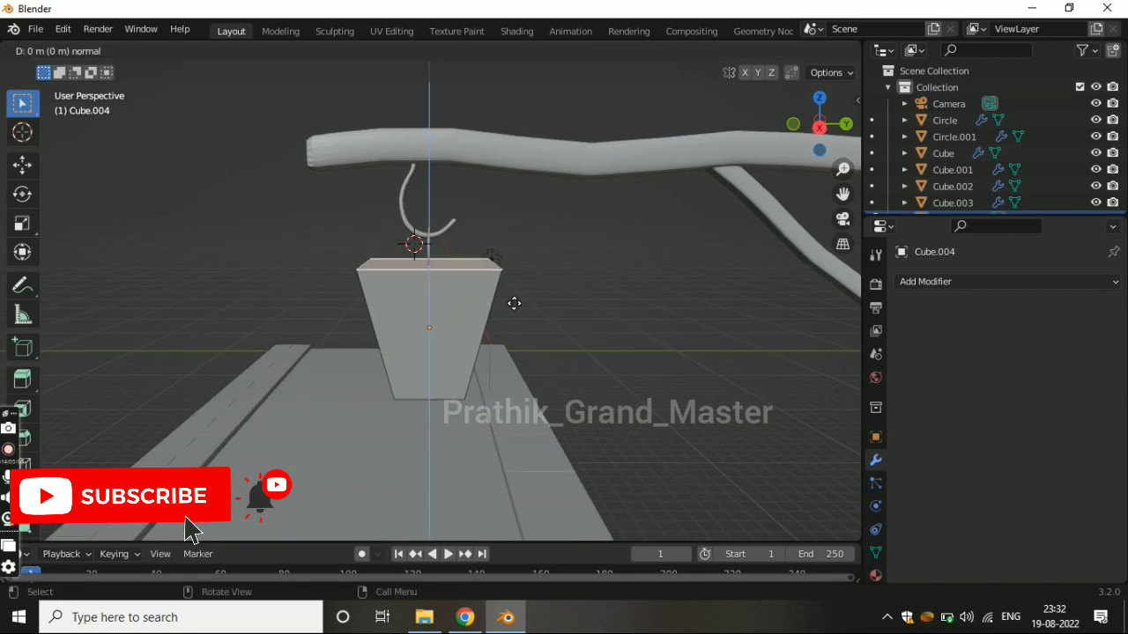
{"action": "key", "text": "z"}
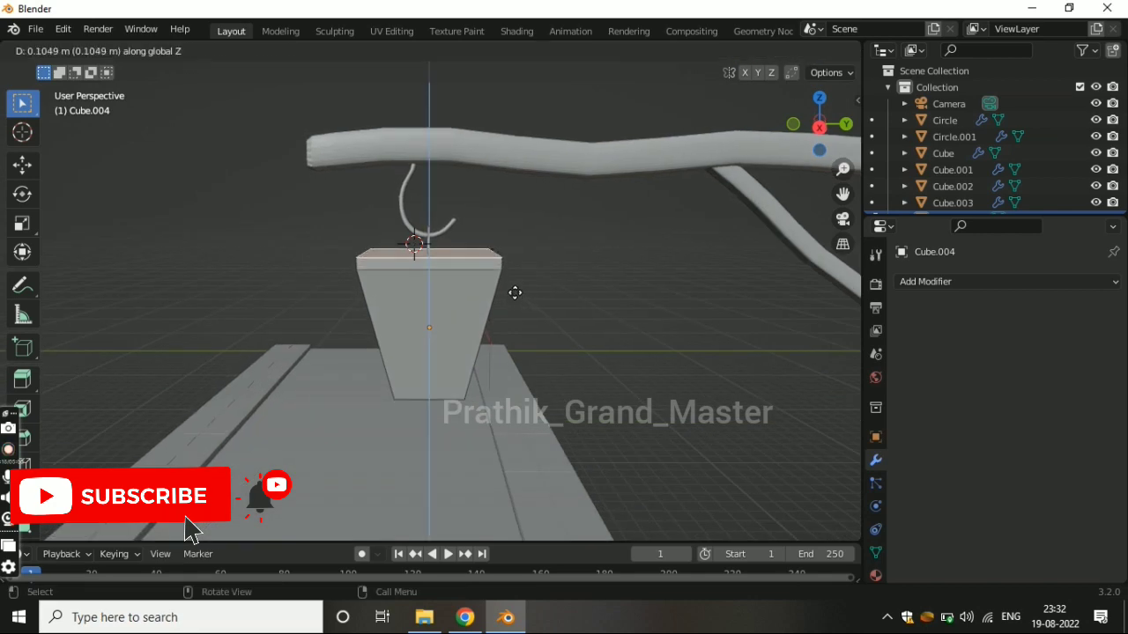
{"action": "left_click", "coordinate": [515, 298]}
{"action": "key", "text": "s"}
{"action": "left_click", "coordinate": [547, 303]}
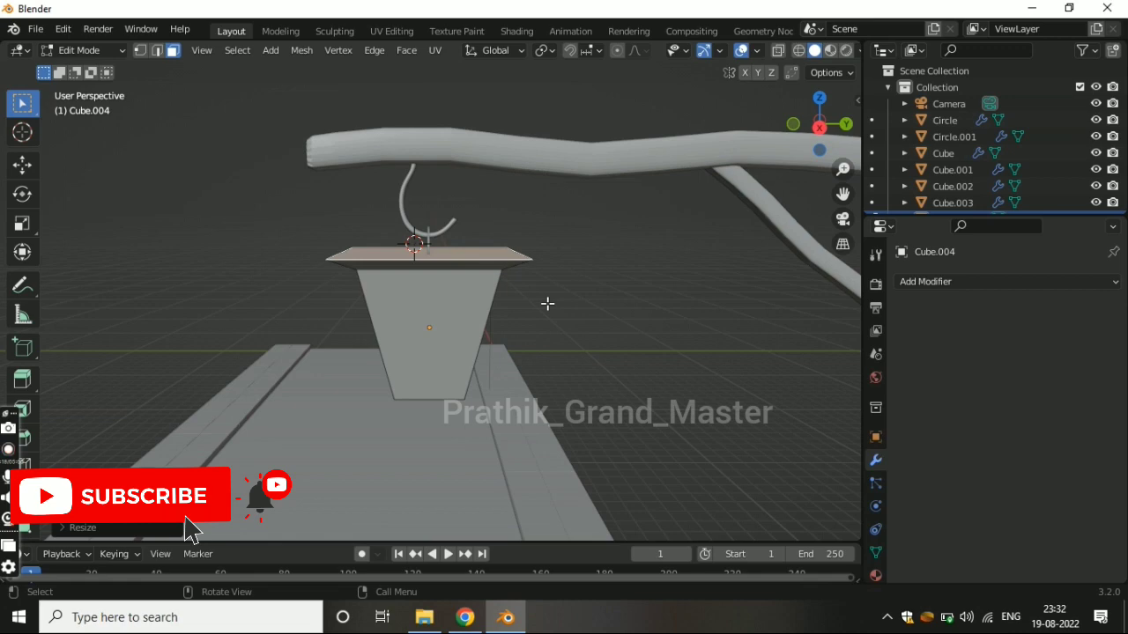
- Extrude the rim upward again and scale it in to form a peaked roof
{"action": "key", "text": "e"}
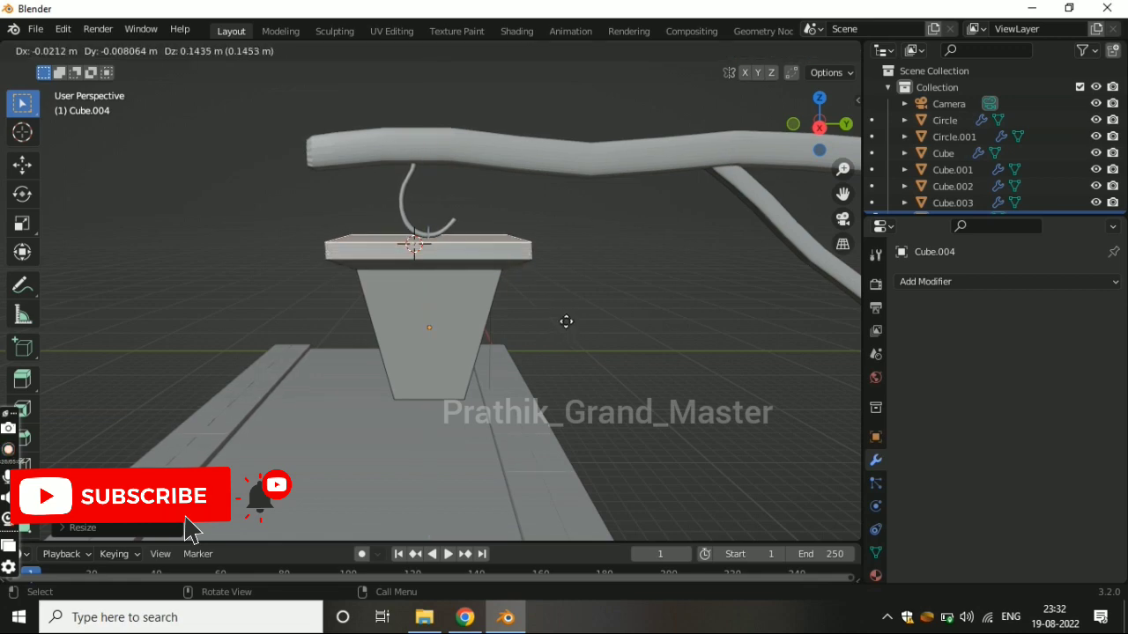
{"action": "key", "text": "z"}
{"action": "left_click", "coordinate": [565, 318]}
{"action": "key", "text": "s"}
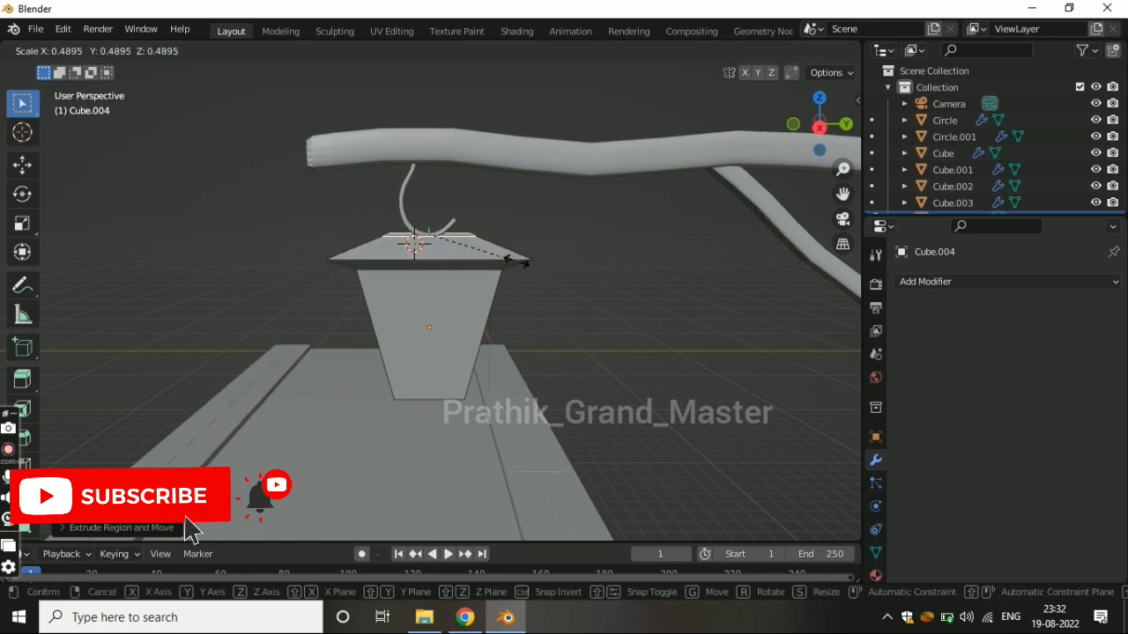
{"action": "left_click", "coordinate": [439, 240]}
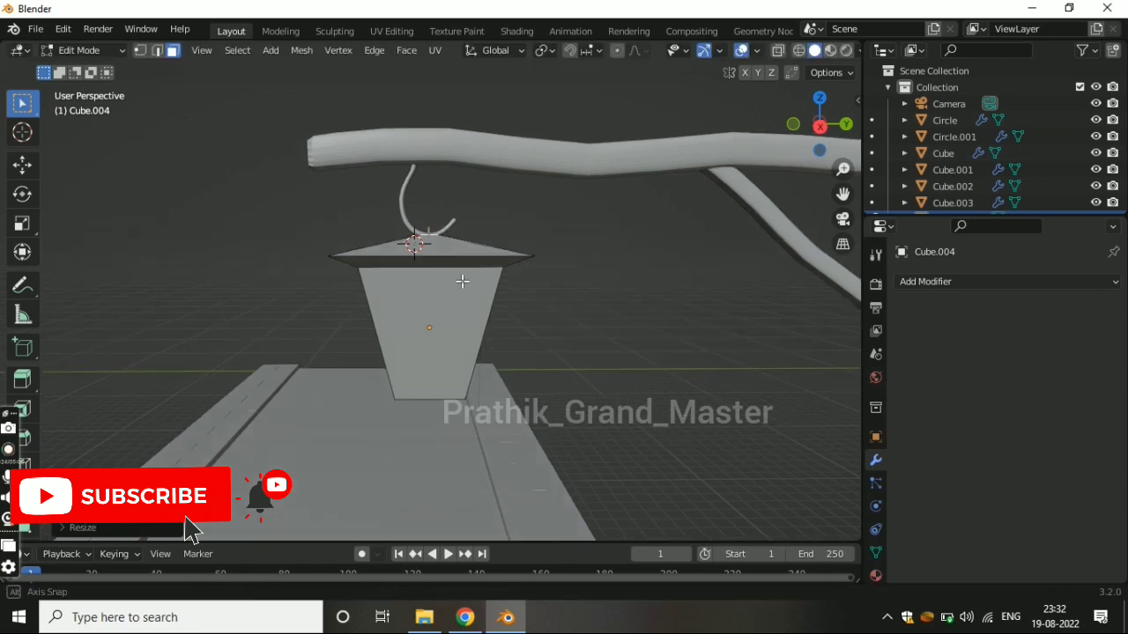
{"action": "middle_click_drag", "start_coordinate": [461, 282], "coordinate": [430, 362]}
{"action": "left_click", "coordinate": [421, 391]}
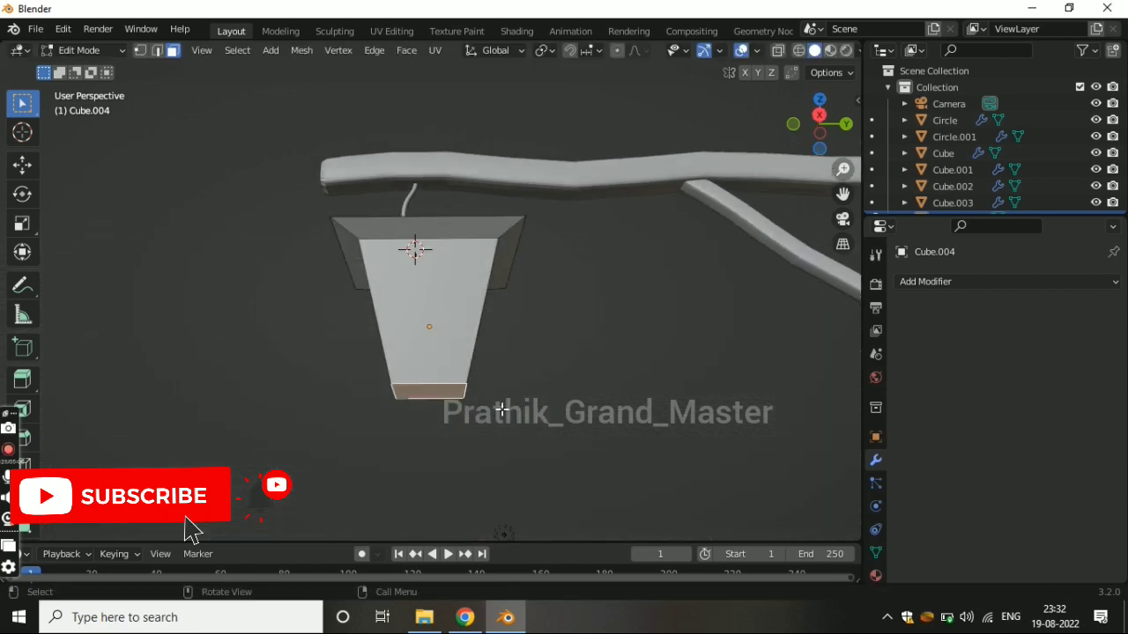
{"action": "key", "text": "KP_3"}
- Extrude the bottom face, widen it and lower it to form a flared base
{"action": "key", "text": "e"}
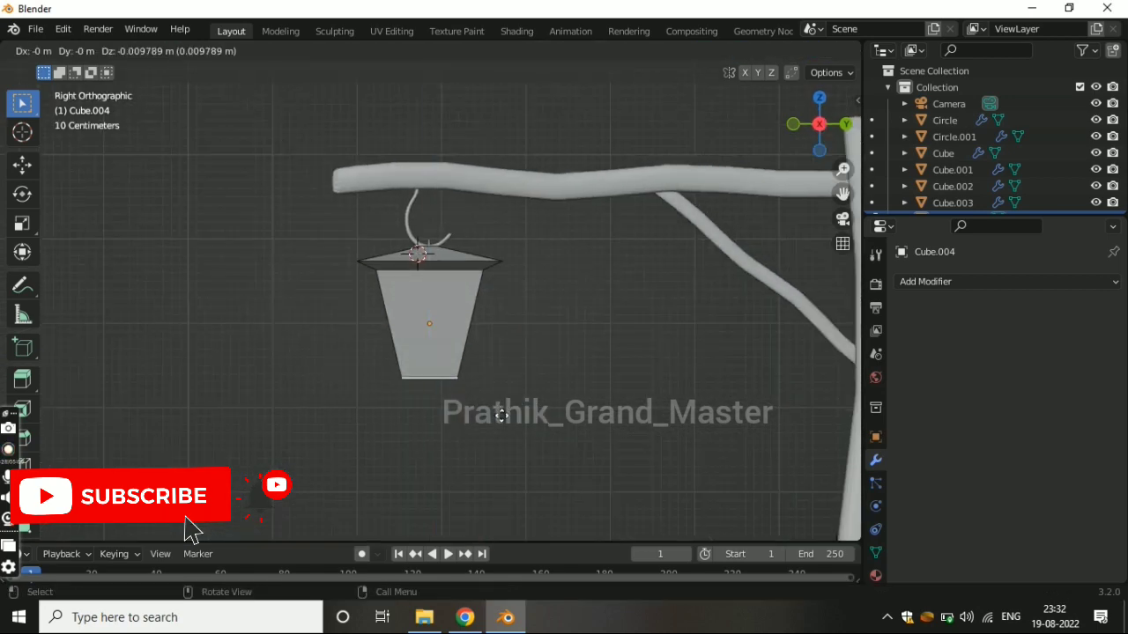
{"action": "left_click", "coordinate": [501, 418]}
{"action": "key", "text": "s"}
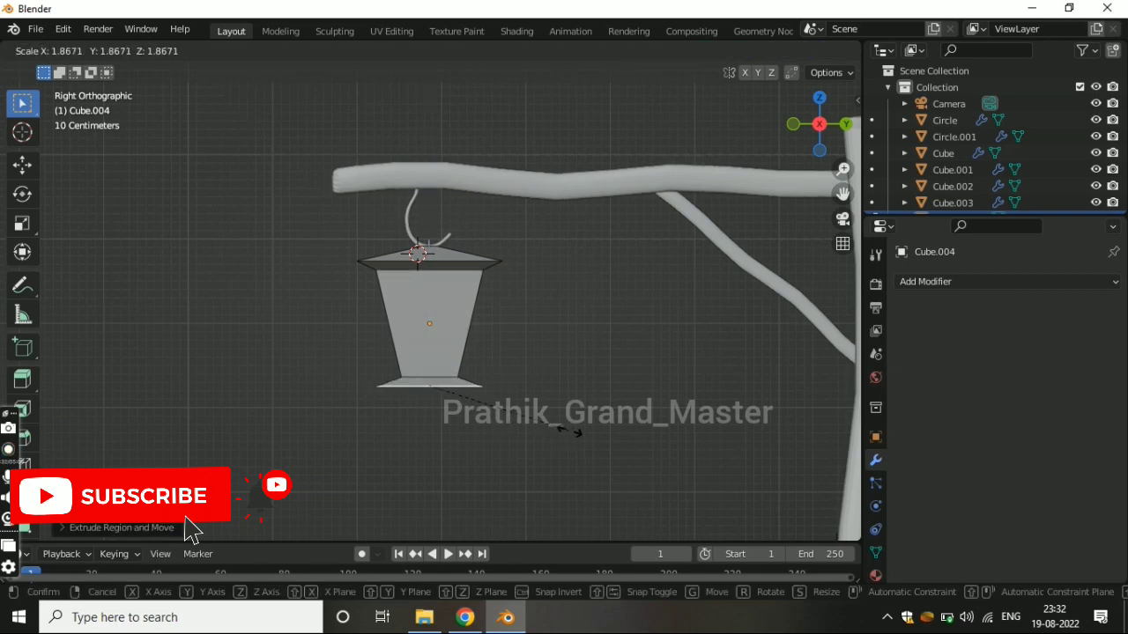
{"action": "left_click", "coordinate": [574, 431]}
{"action": "key", "text": "g"}
{"action": "key", "text": "z"}
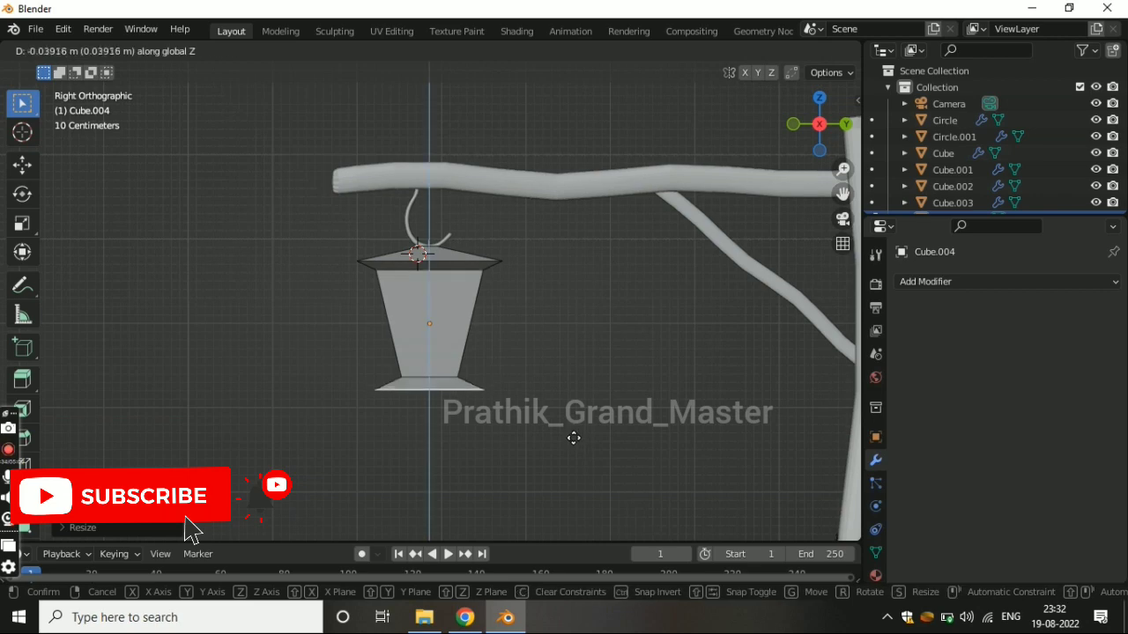
{"action": "left_click", "coordinate": [574, 441]}
- Inset the lantern's side faces and shrink them into framed window panels
{"action": "left_click", "coordinate": [462, 325]}
{"action": "mouse_move", "coordinate": [461, 313]}
{"action": "middle_mouse_down"}
{"action": "mouse_move", "coordinate": [480, 296]}
{"action": "mouse_move", "coordinate": [566, 350]}
{"action": "middle_mouse_up"}
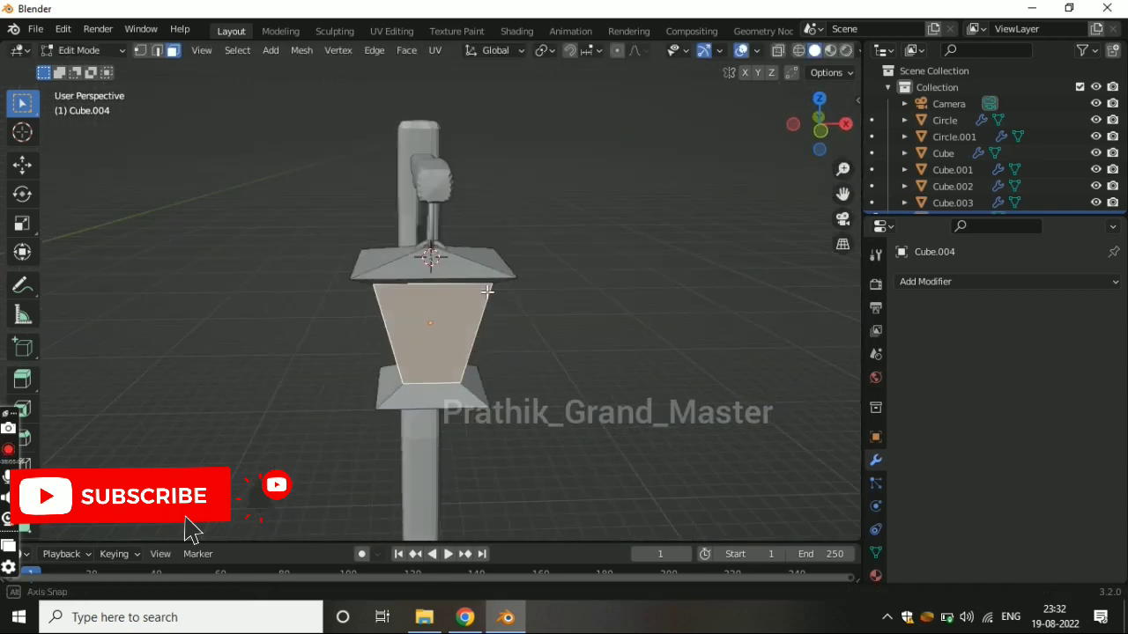
{"action": "middle_click_drag", "start_coordinate": [420, 309], "coordinate": [436, 345]}
{"action": "left_click", "coordinate": [435, 344], "text": "shift"}
{"action": "key", "text": "i"}
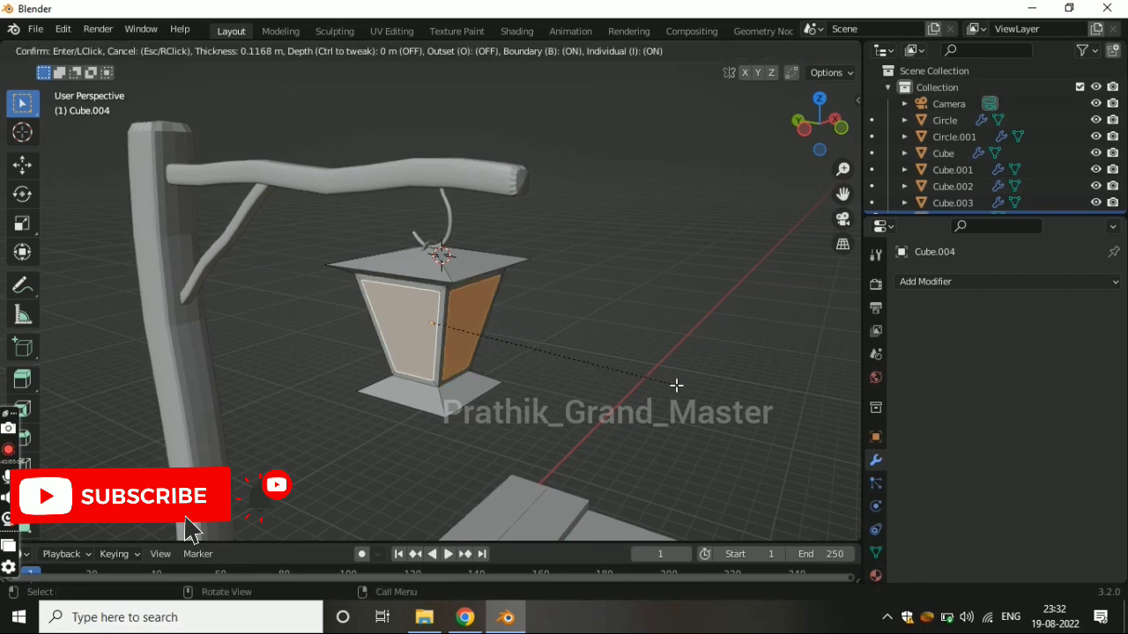
{"action": "left_click", "coordinate": [676, 384]}
{"action": "middle_click_drag", "start_coordinate": [654, 364], "coordinate": [655, 337]}
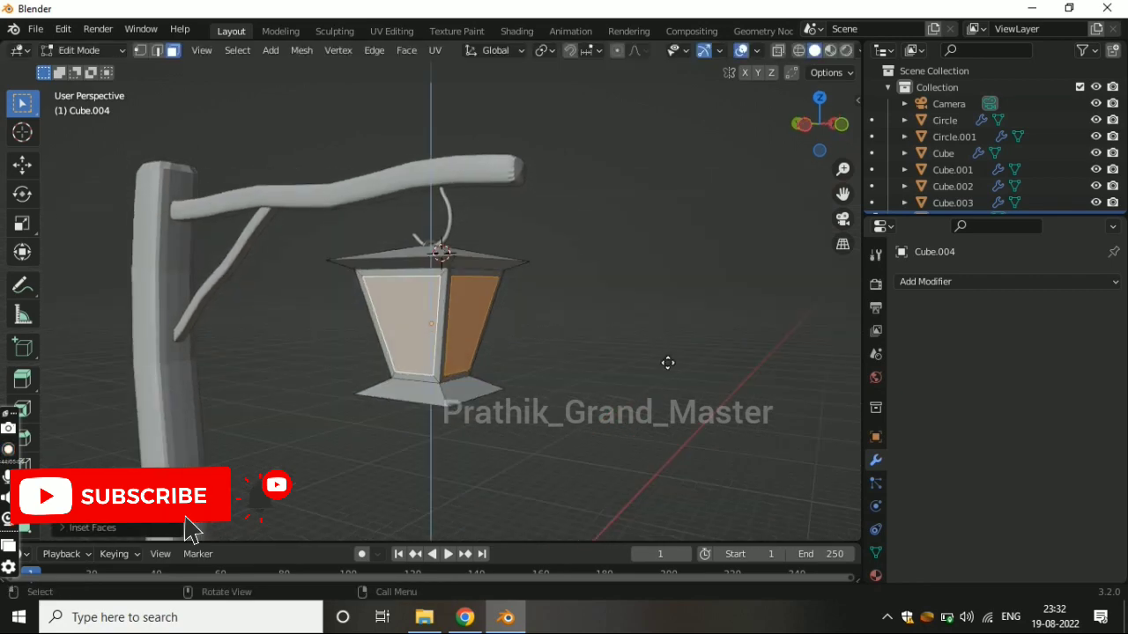
{"action": "key", "text": "s"}
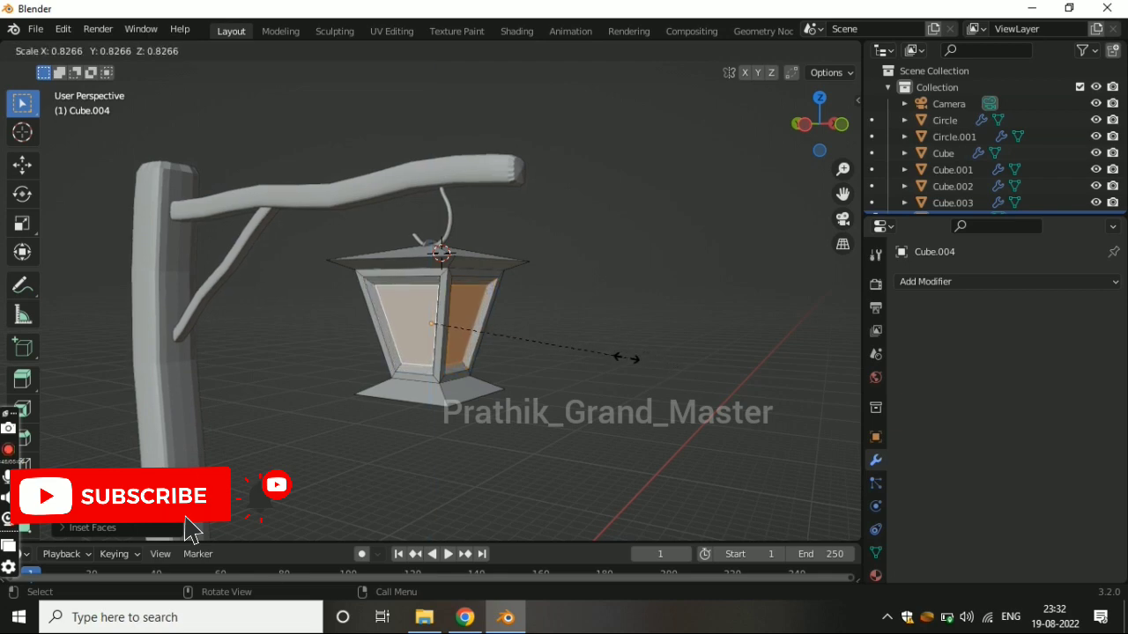
{"action": "left_click", "coordinate": [626, 358]}
- In Object Mode, select the pole and show the Poligon wood material library
{"action": "key", "text": "Tab"}
{"action": "scroll", "coordinate": [256, 389], "scroll_direction": "down", "scroll_amount": 3}
{"action": "scroll", "coordinate": [269, 387], "scroll_direction": "down", "scroll_amount": 2}
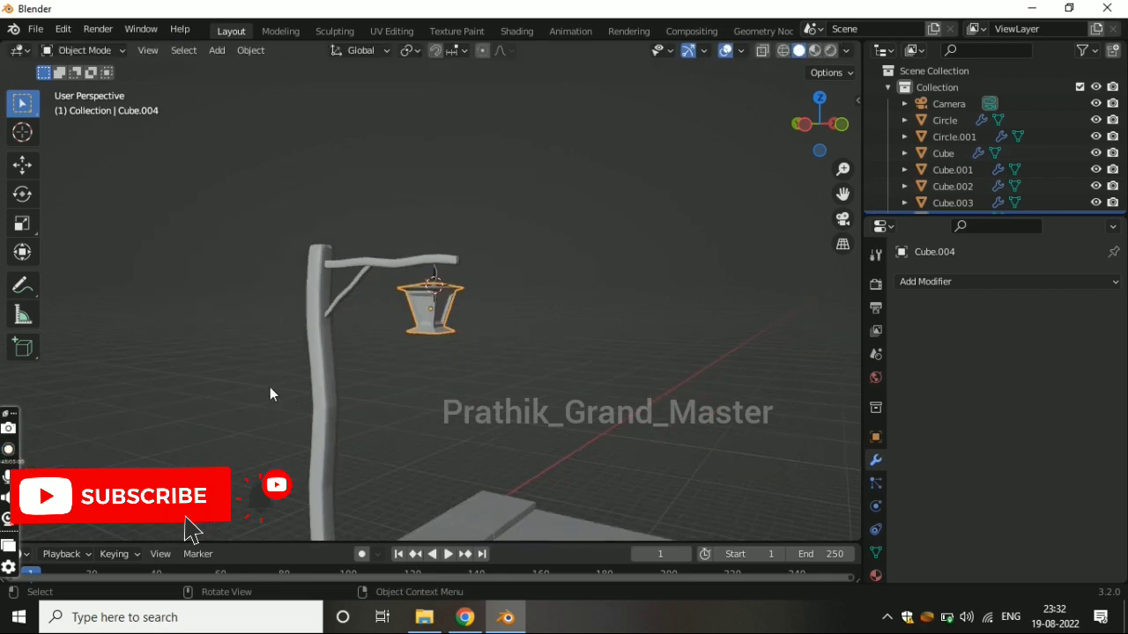
{"action": "left_click", "coordinate": [319, 397]}
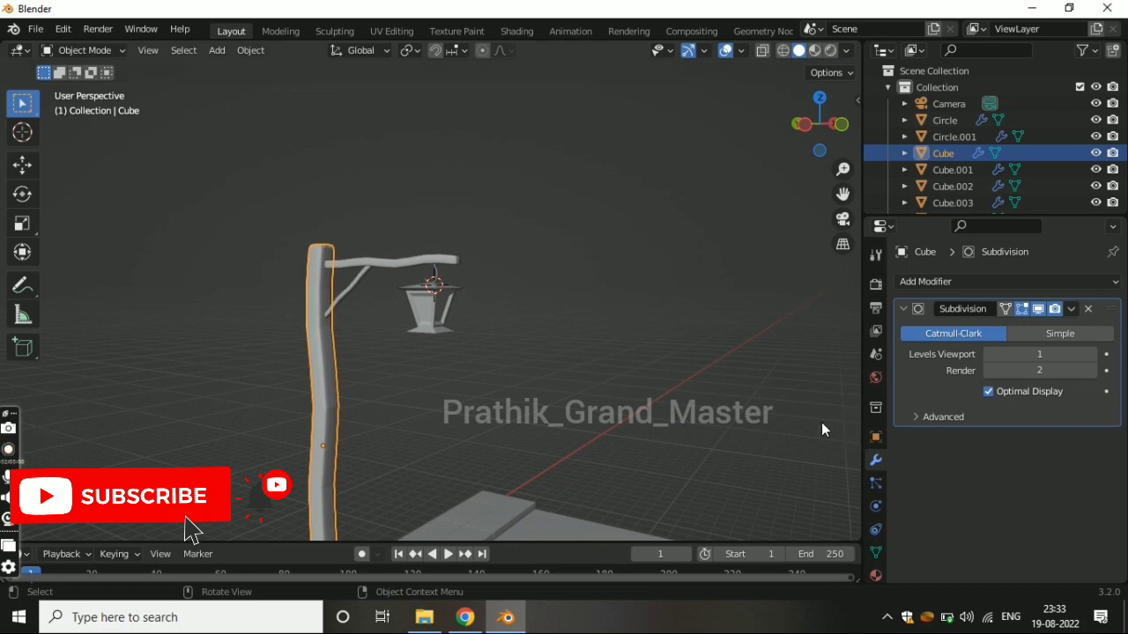
{"action": "key", "text": "n"}
{"action": "left_click", "coordinate": [851, 313]}
- Apply a wood material from the Poligon library to the lamp post's pole
{"action": "scroll", "coordinate": [767, 349], "scroll_direction": "down", "scroll_amount": 2}
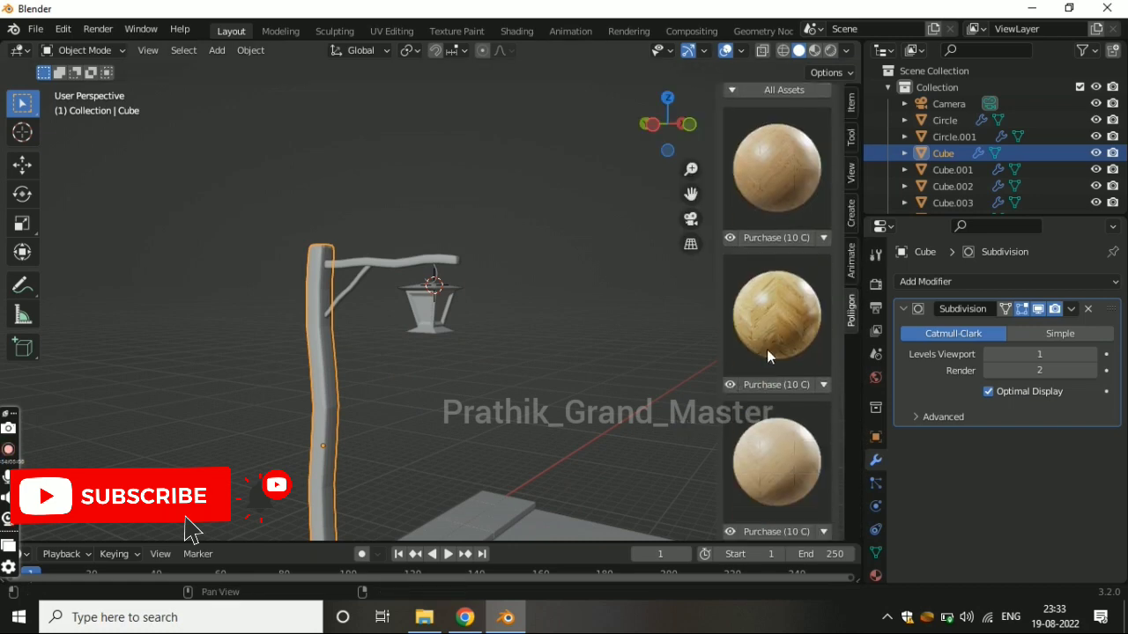
{"action": "scroll", "coordinate": [767, 364], "scroll_direction": "down", "scroll_amount": 2}
{"action": "scroll", "coordinate": [774, 394], "scroll_direction": "down", "scroll_amount": 2}
{"action": "scroll", "coordinate": [775, 402], "scroll_direction": "down", "scroll_amount": 2}
{"action": "scroll", "coordinate": [772, 408], "scroll_direction": "down", "scroll_amount": 2}
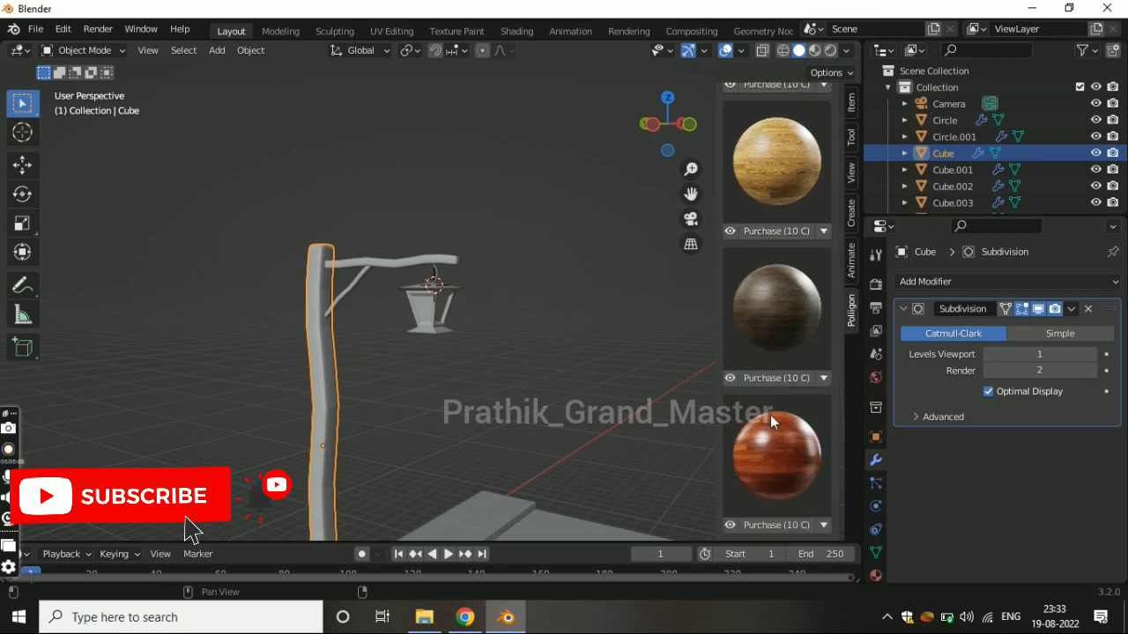
{"action": "scroll", "coordinate": [770, 419], "scroll_direction": "down", "scroll_amount": 1}
{"action": "left_click", "coordinate": [730, 491]}
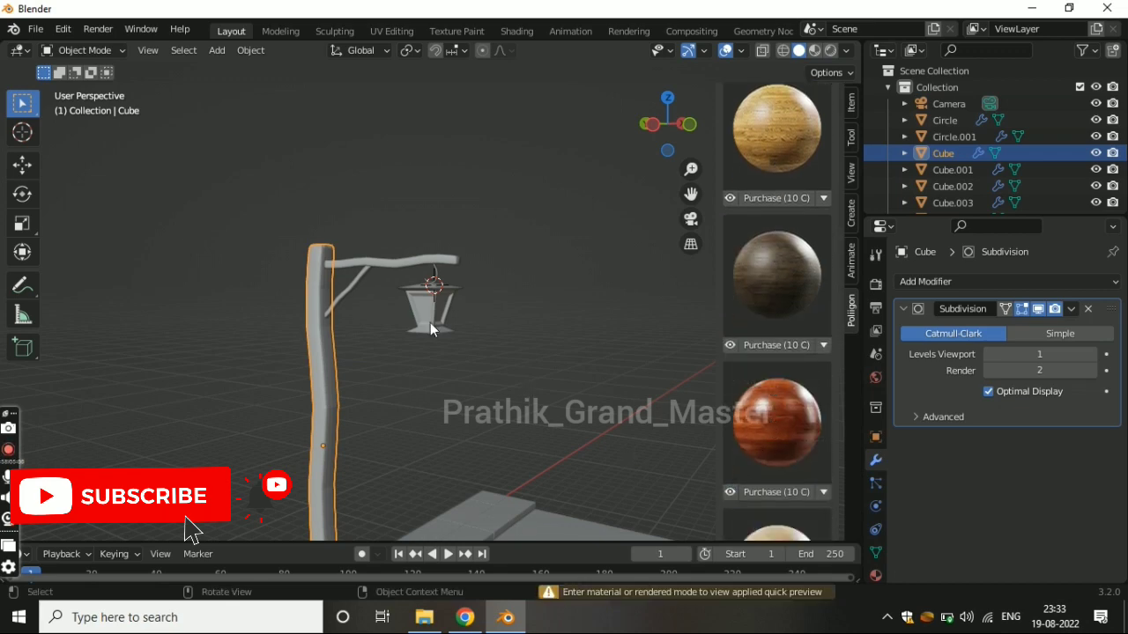
- Give the arm and brace the wood material, checking the lantern's and hook's Material Properties
{"action": "left_click", "coordinate": [388, 267]}
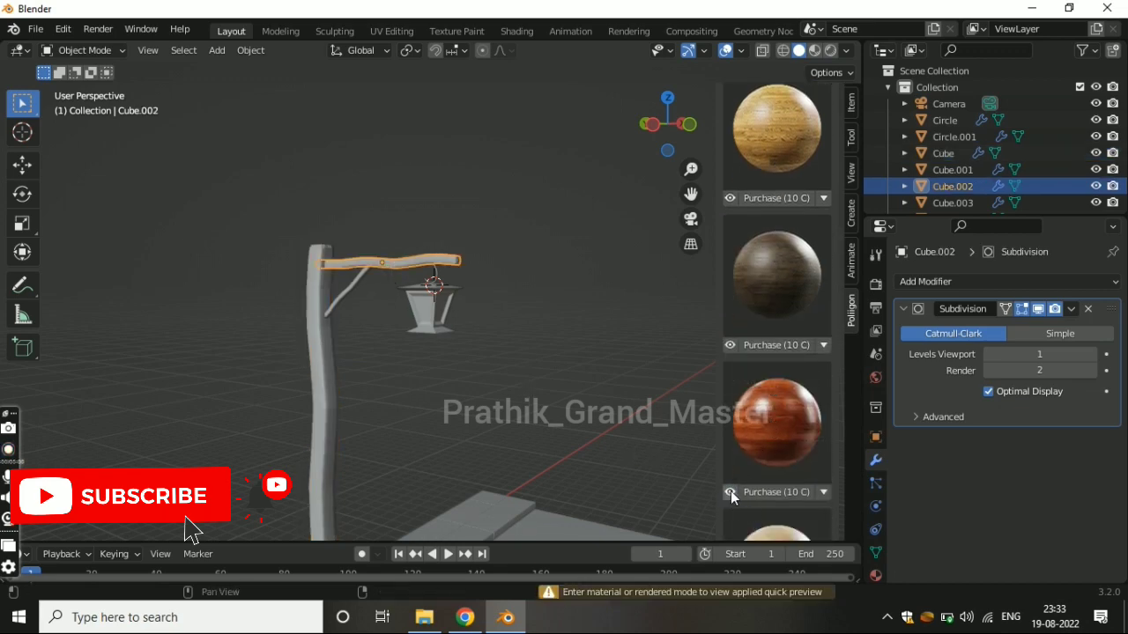
{"action": "left_click", "coordinate": [340, 296]}
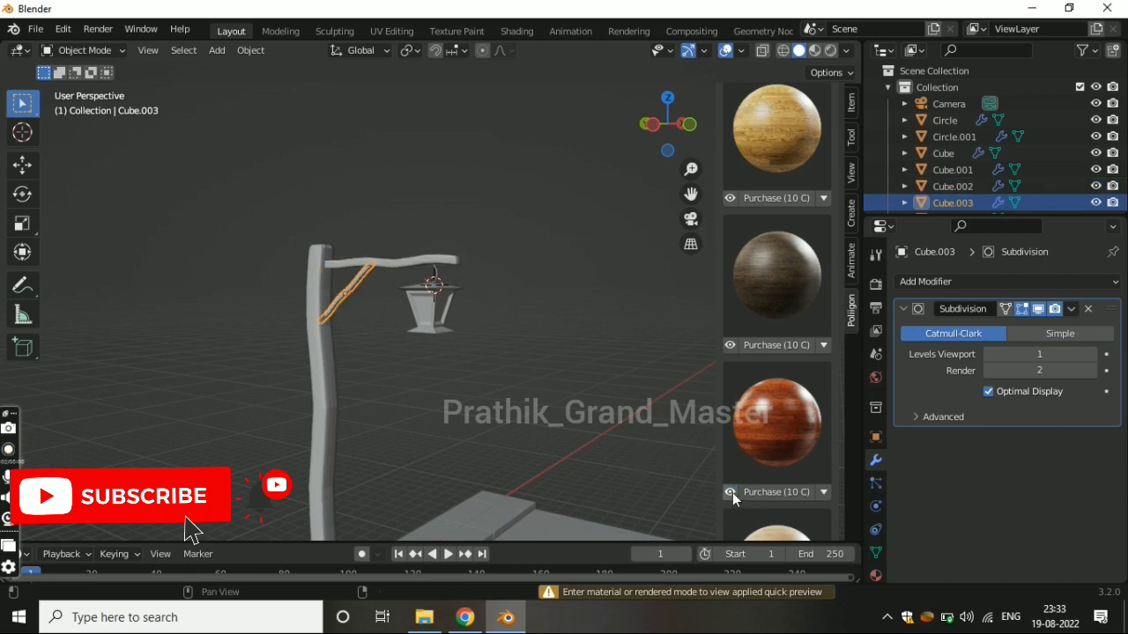
{"action": "left_click", "coordinate": [439, 330]}
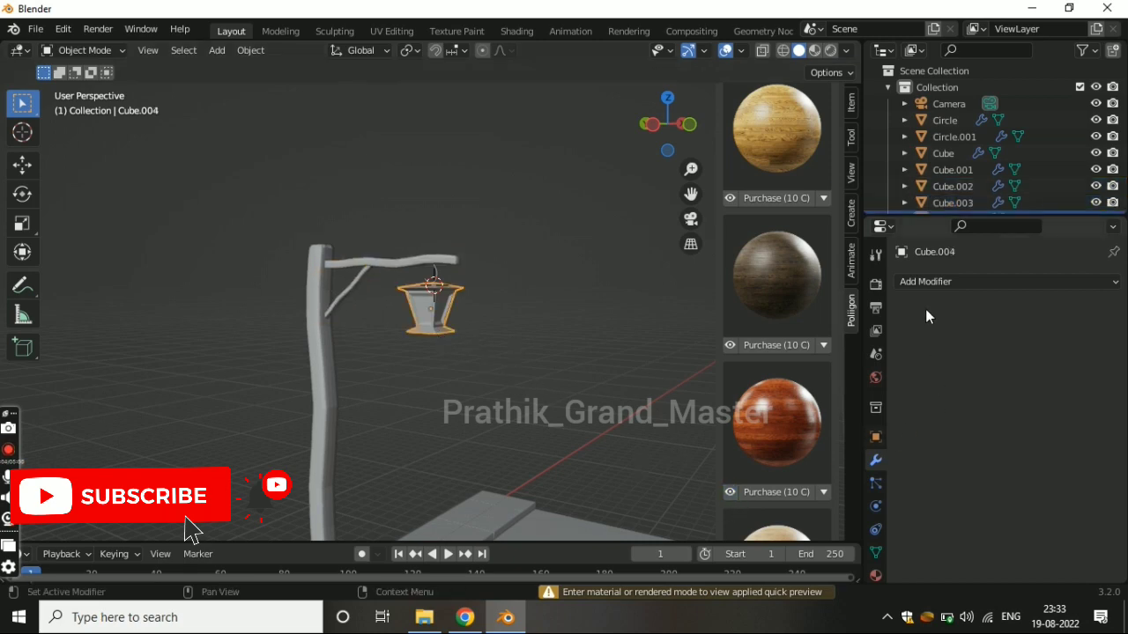
{"action": "left_click", "coordinate": [875, 575]}
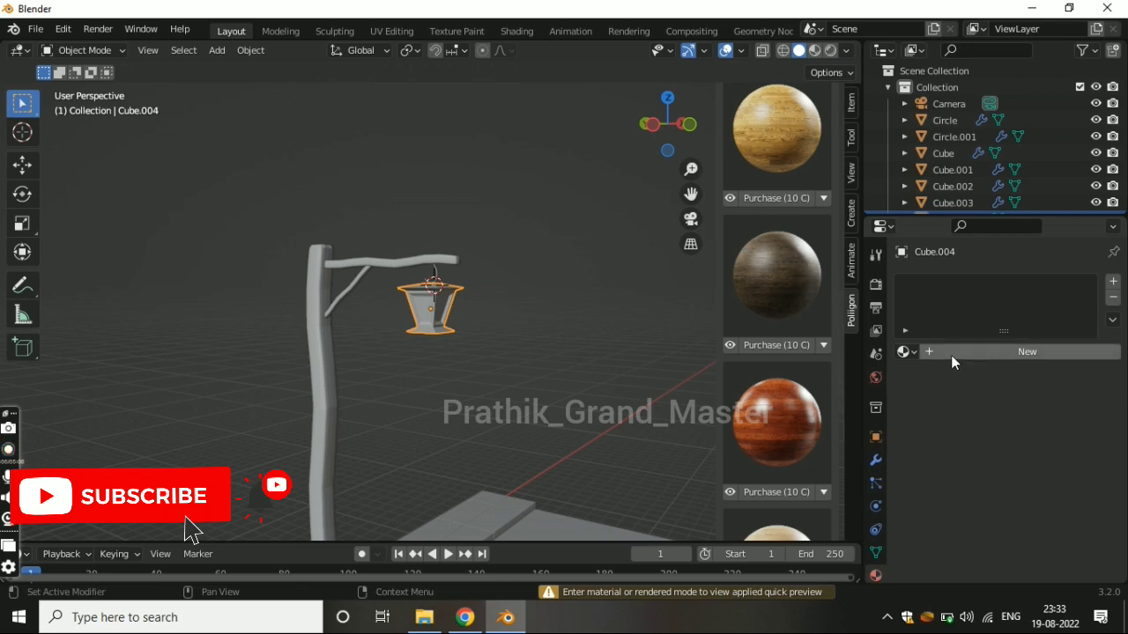
{"action": "scroll", "coordinate": [489, 256], "scroll_direction": "up", "scroll_amount": 3}
{"action": "left_click", "coordinate": [439, 254]}
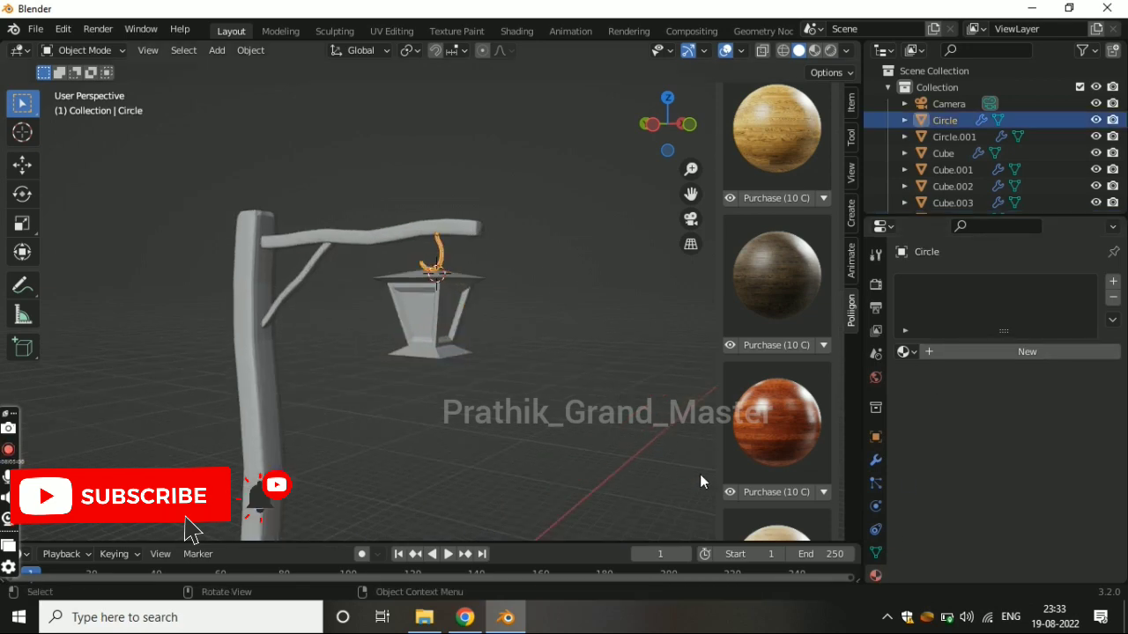
- Lower the lantern slightly beneath the hook ring
{"action": "scroll", "coordinate": [450, 273], "scroll_direction": "up", "scroll_amount": 2}
{"action": "scroll", "coordinate": [464, 264], "scroll_direction": "up", "scroll_amount": 3}
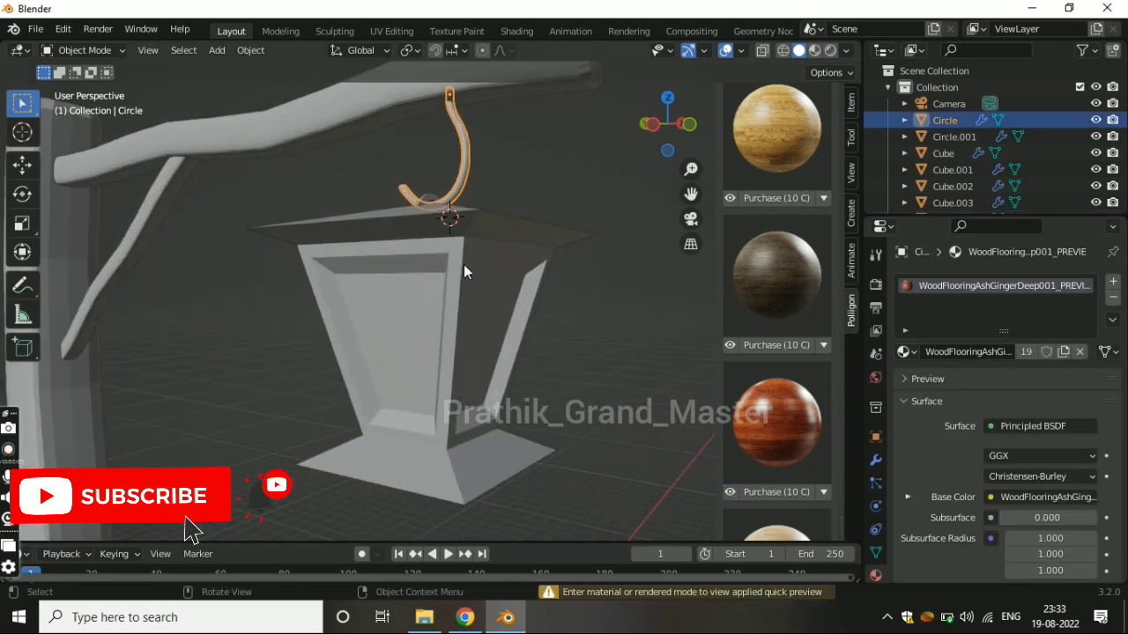
{"action": "scroll", "coordinate": [460, 286], "scroll_direction": "up", "scroll_amount": 2}
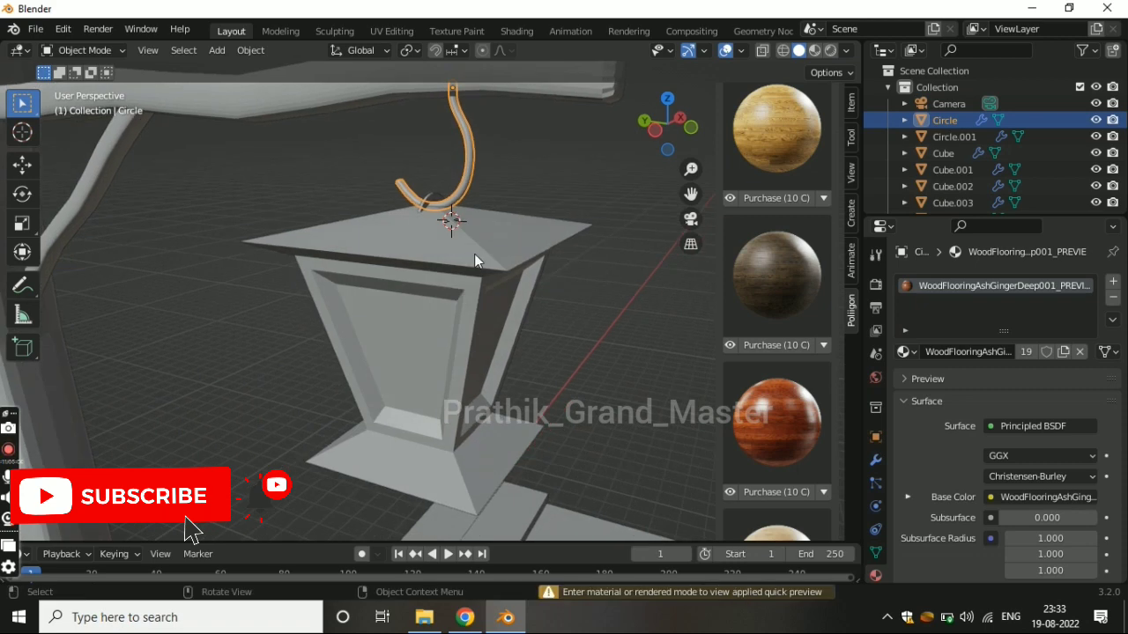
{"action": "left_click_drag", "start_coordinate": [474, 254], "coordinate": [482, 292]}
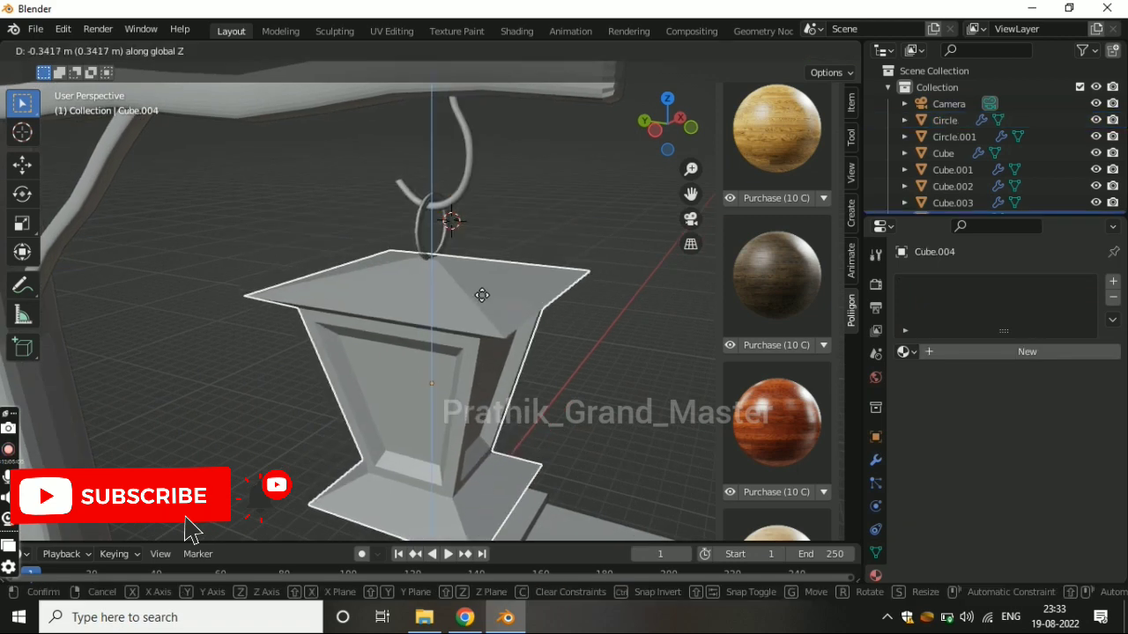
{"action": "middle_click_drag", "start_coordinate": [482, 292], "coordinate": [469, 244]}
{"action": "scroll", "coordinate": [470, 244], "scroll_direction": "down", "scroll_amount": 2}
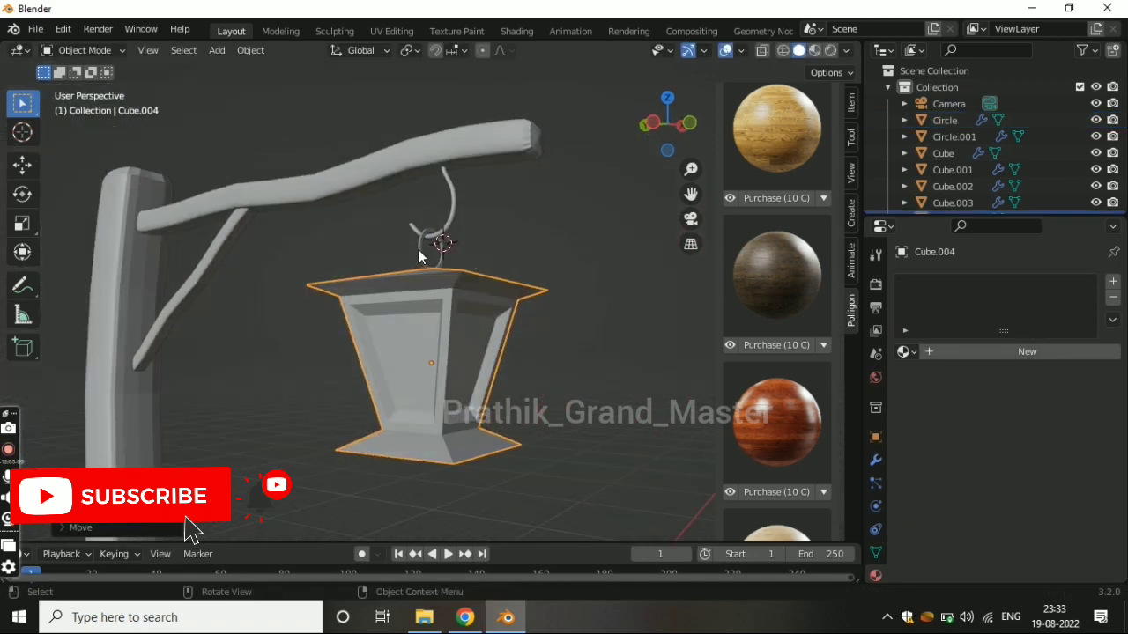
{"action": "left_click", "coordinate": [421, 256]}
- Make the ring's new material near-black with Metallic around 0.5 and name it Metal
{"action": "left_click", "coordinate": [945, 355]}
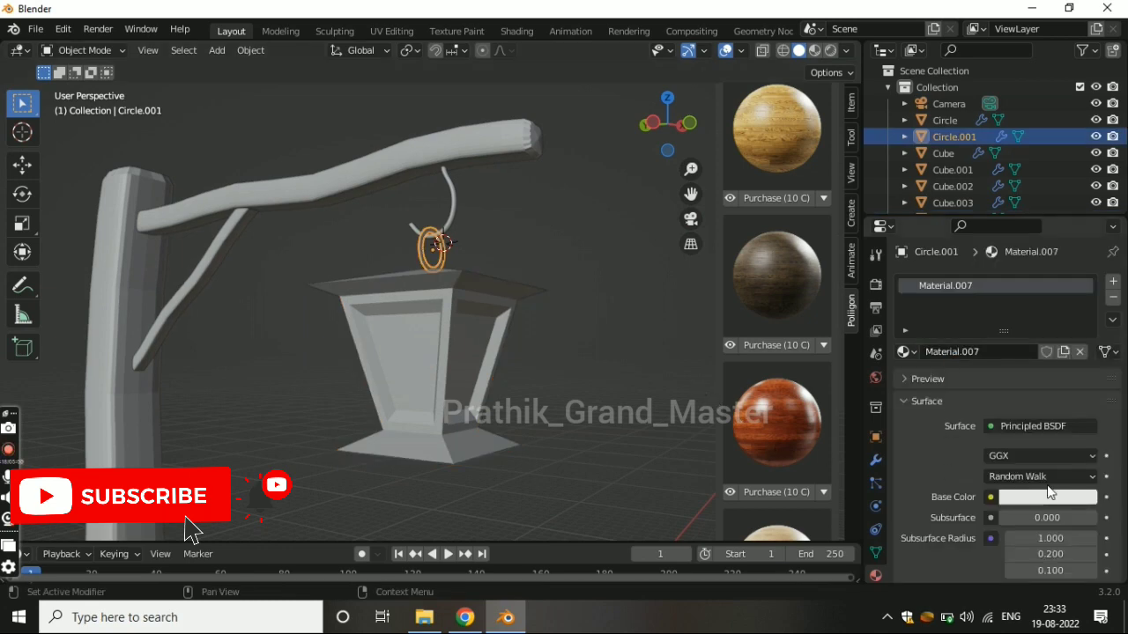
{"action": "left_click", "coordinate": [1048, 497]}
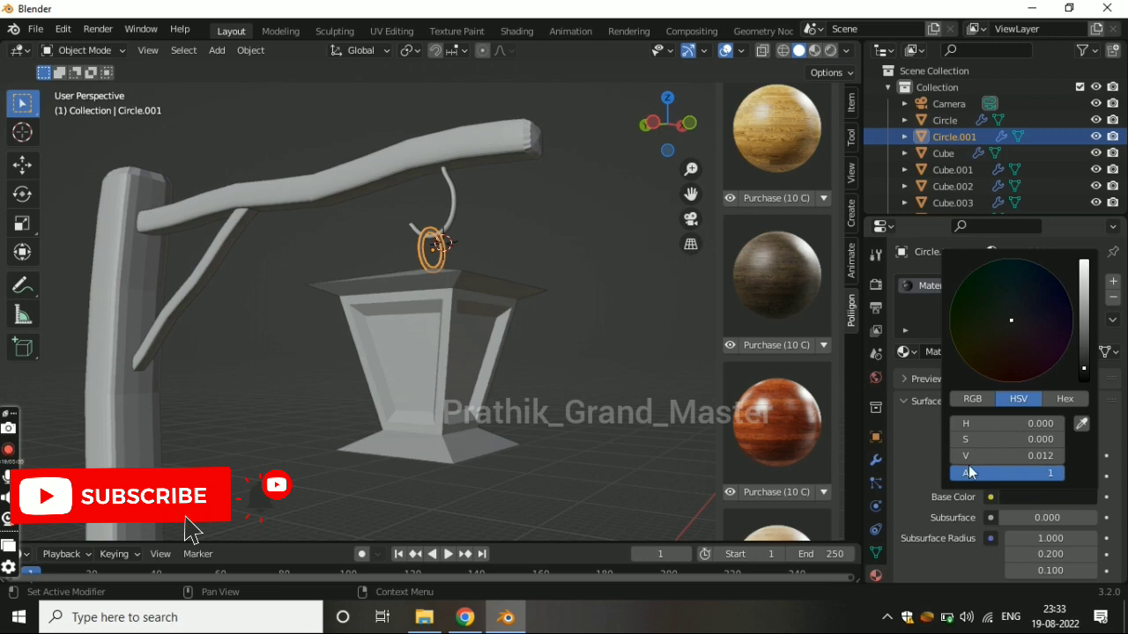
{"action": "scroll", "coordinate": [934, 449], "scroll_direction": "down", "scroll_amount": 5}
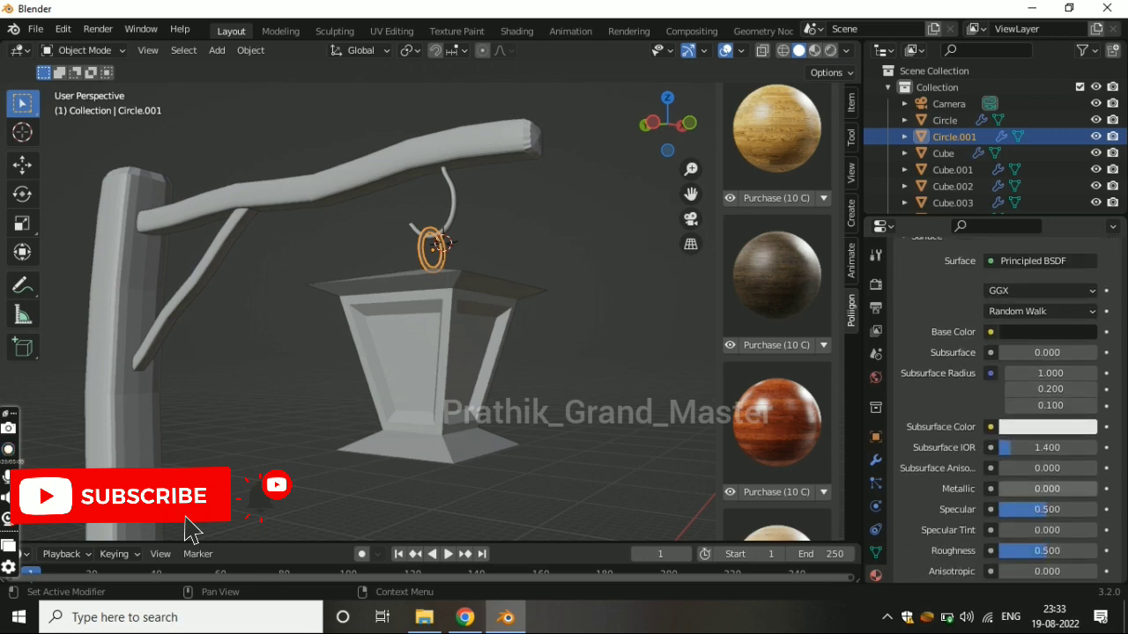
{"action": "left_click_drag", "start_coordinate": [1040, 488], "coordinate": [1074, 488]}
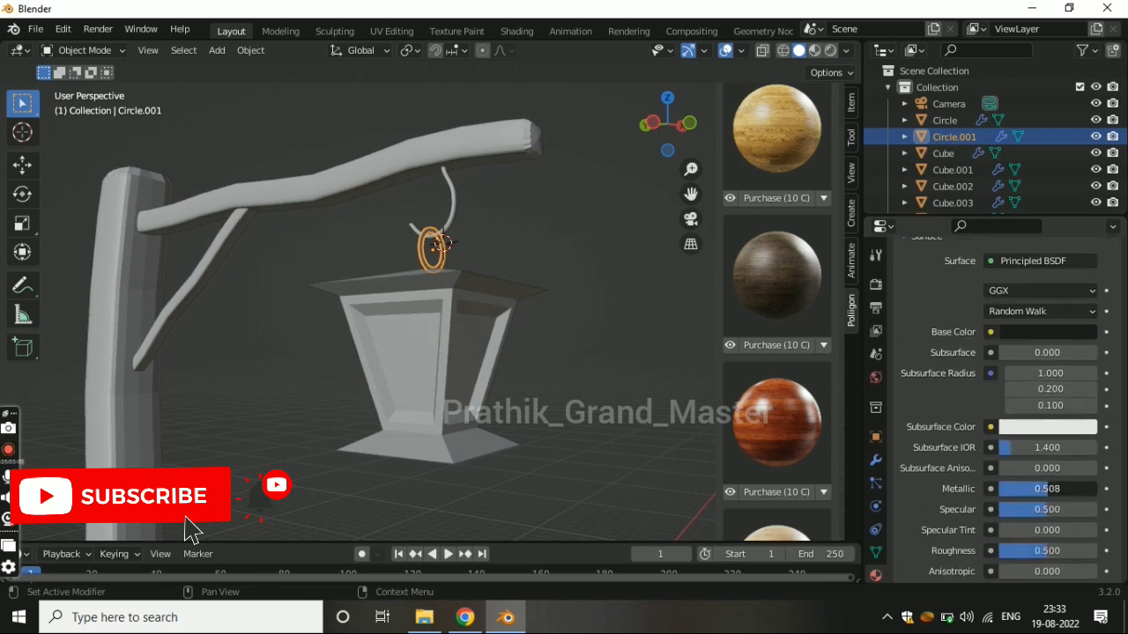
{"action": "scroll", "coordinate": [967, 348], "scroll_direction": "up", "scroll_amount": 5}
{"action": "type", "text": "Metal.002"}
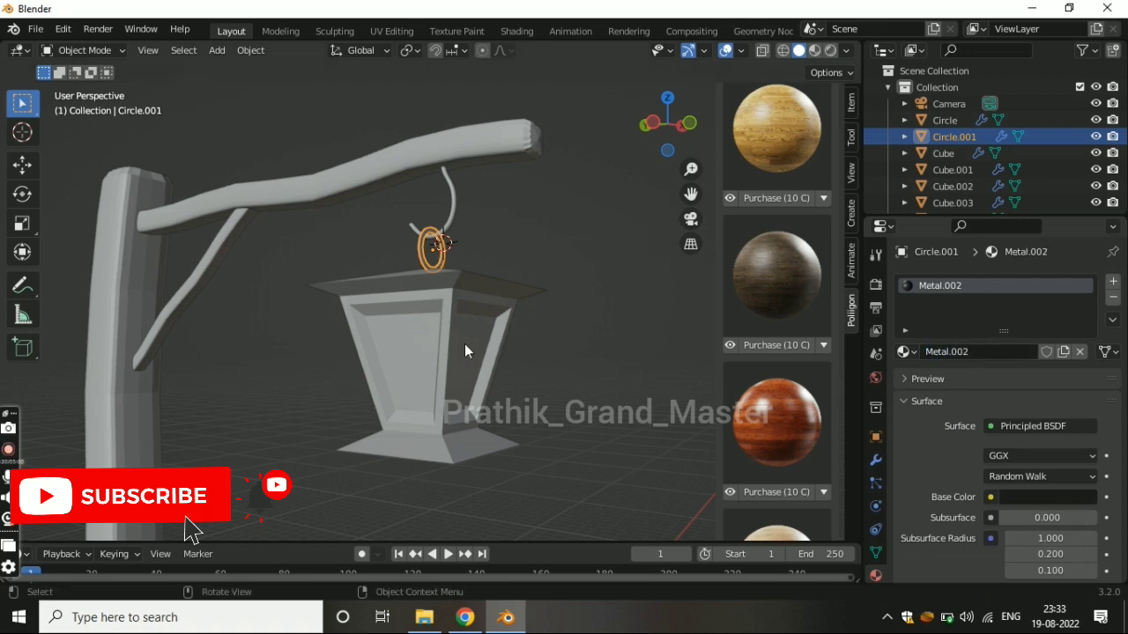
- Assign the Metal material to the lantern body Cube.004
{"action": "left_click", "coordinate": [476, 336]}
{"action": "left_click", "coordinate": [907, 352]}
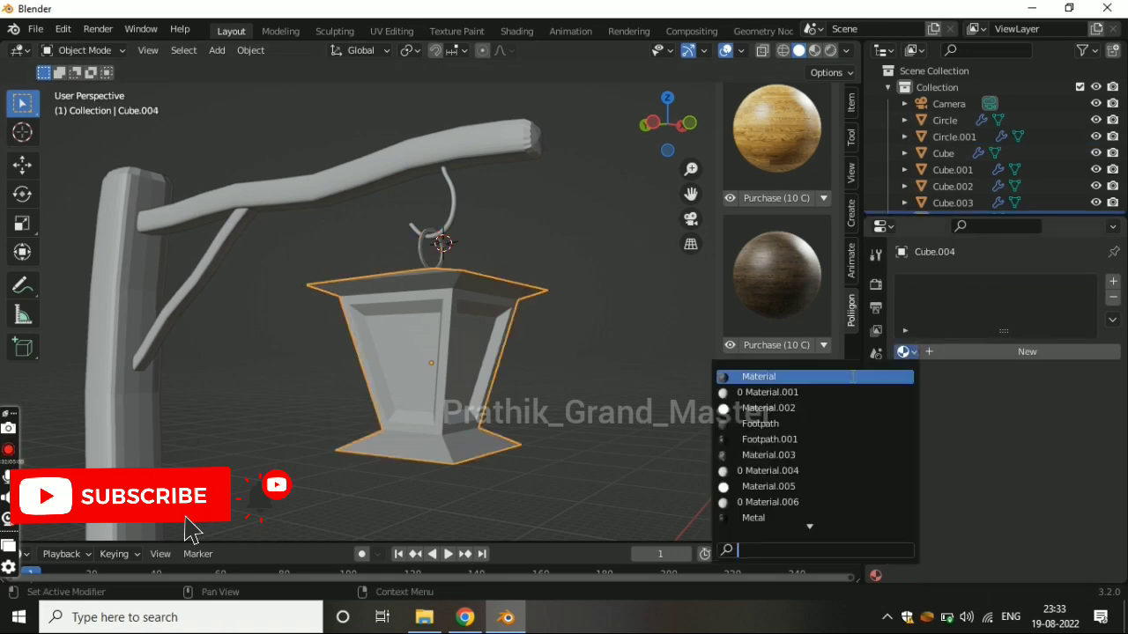
{"action": "left_click", "coordinate": [773, 517]}
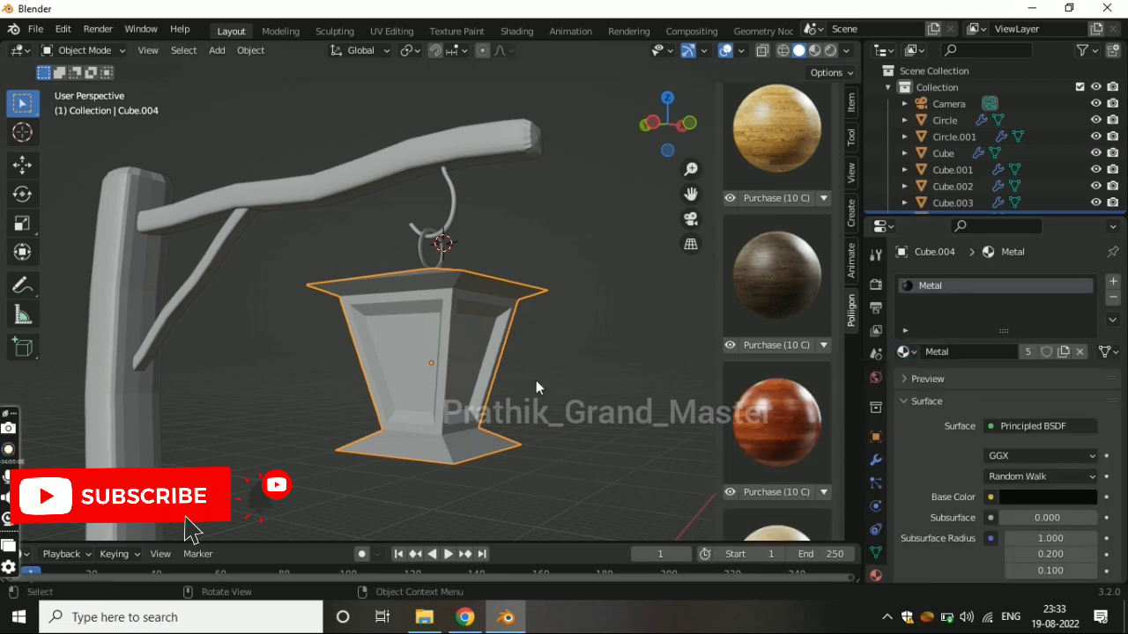
- Add a second material slot for the window faces using a new Emission shader at strength 500
{"action": "key", "text": "Tab"}
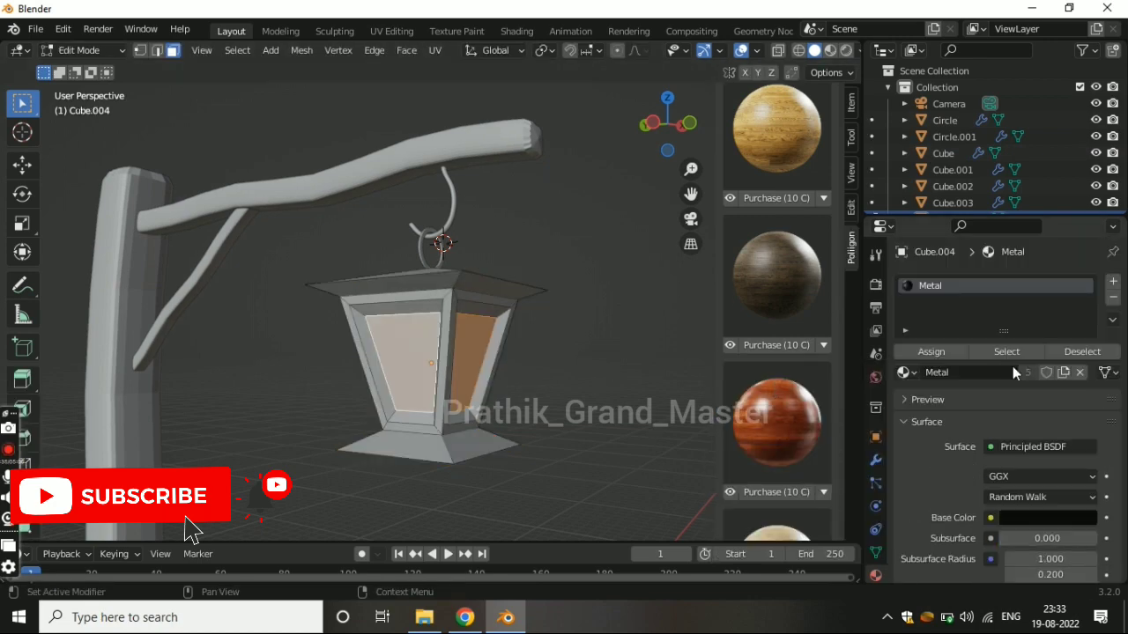
{"action": "left_click", "coordinate": [1113, 283]}
{"action": "left_click", "coordinate": [982, 402]}
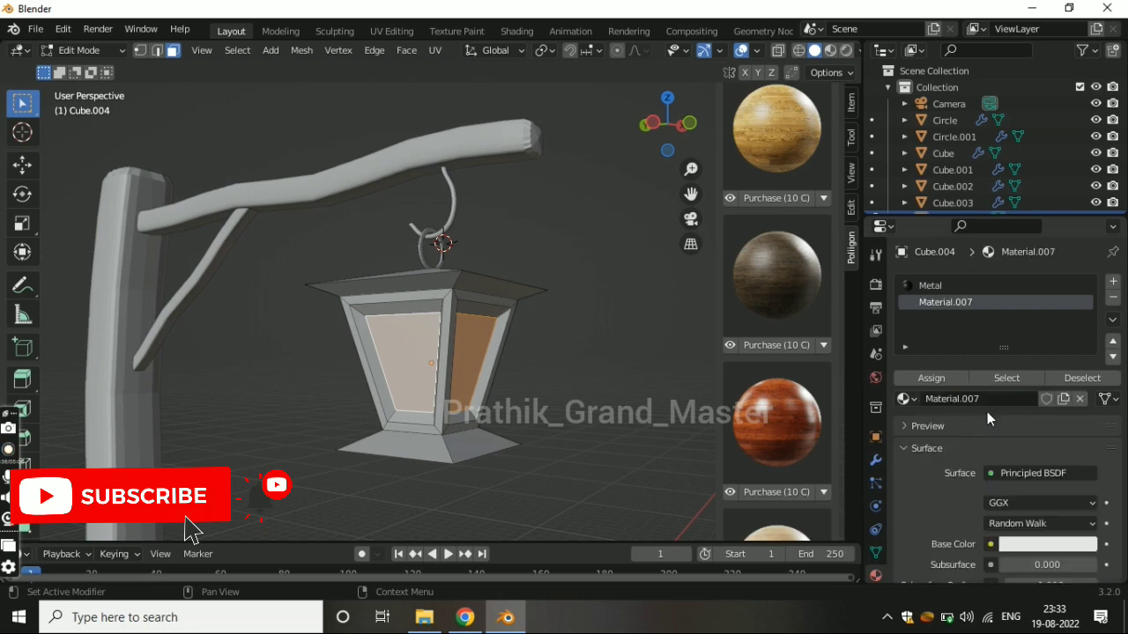
{"action": "scroll", "coordinate": [1000, 431], "scroll_direction": "down", "scroll_amount": 2}
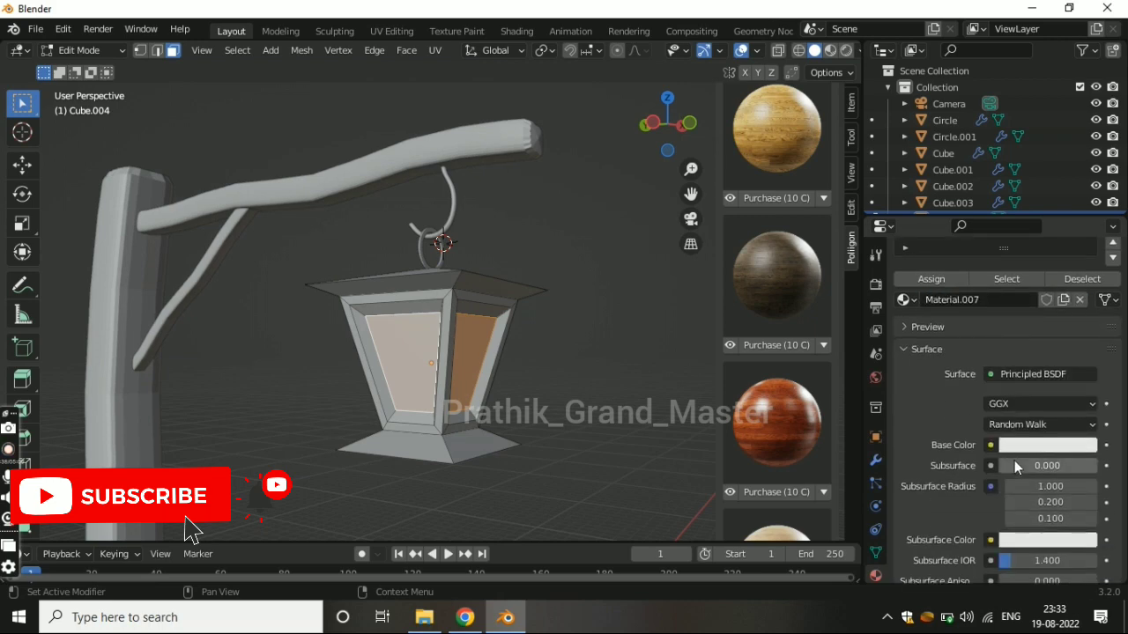
{"action": "left_click", "coordinate": [1033, 374]}
{"action": "left_click", "coordinate": [892, 46]}
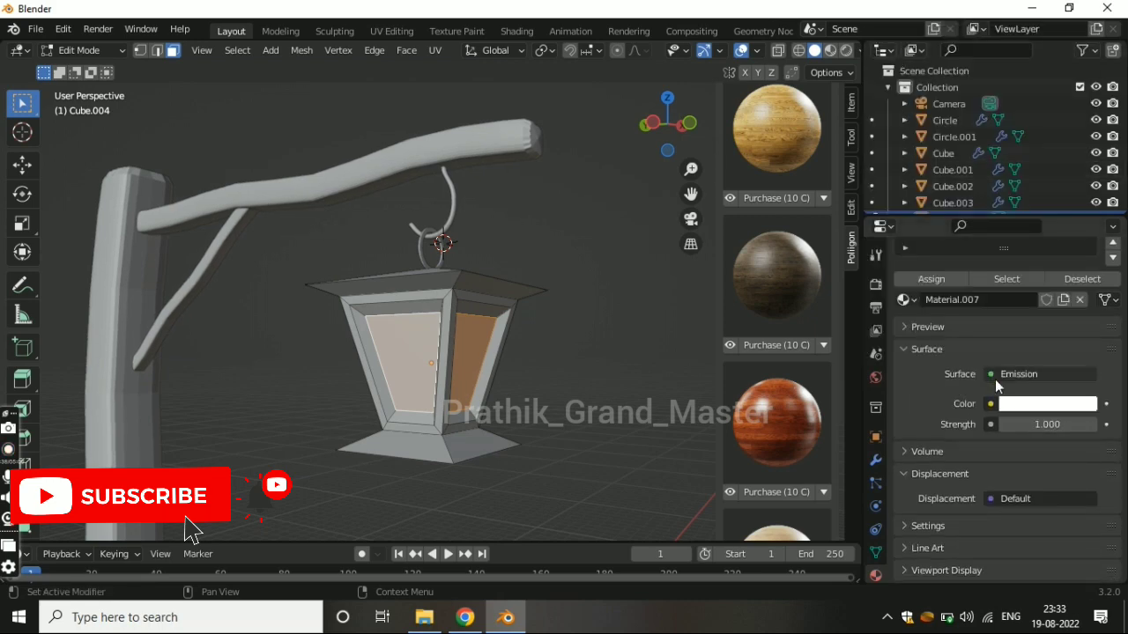
{"action": "left_click", "coordinate": [1033, 420]}
{"action": "type", "text": "500"}
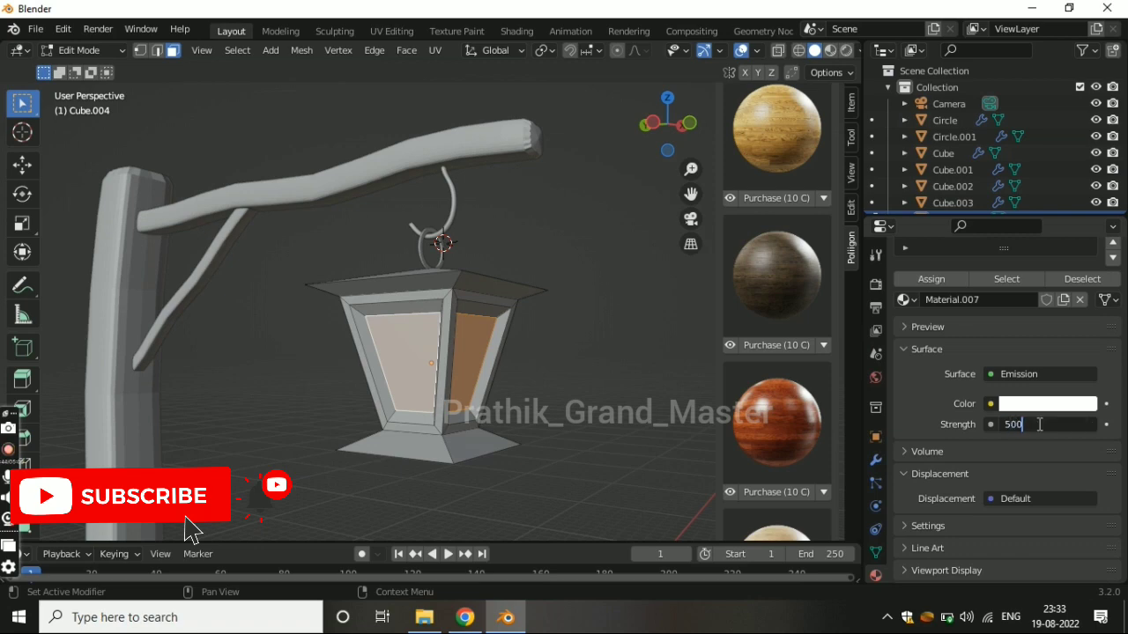
{"action": "key", "text": "Return"}
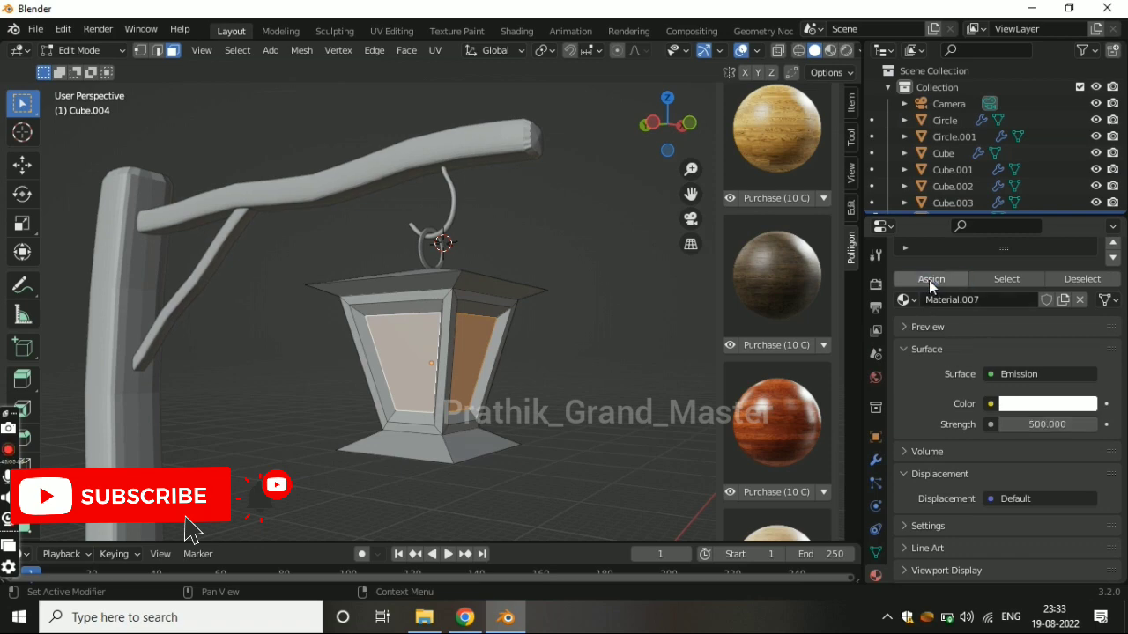
{"action": "key", "text": "Tab"}
{"action": "scroll", "coordinate": [418, 326], "scroll_direction": "down", "scroll_amount": 2}
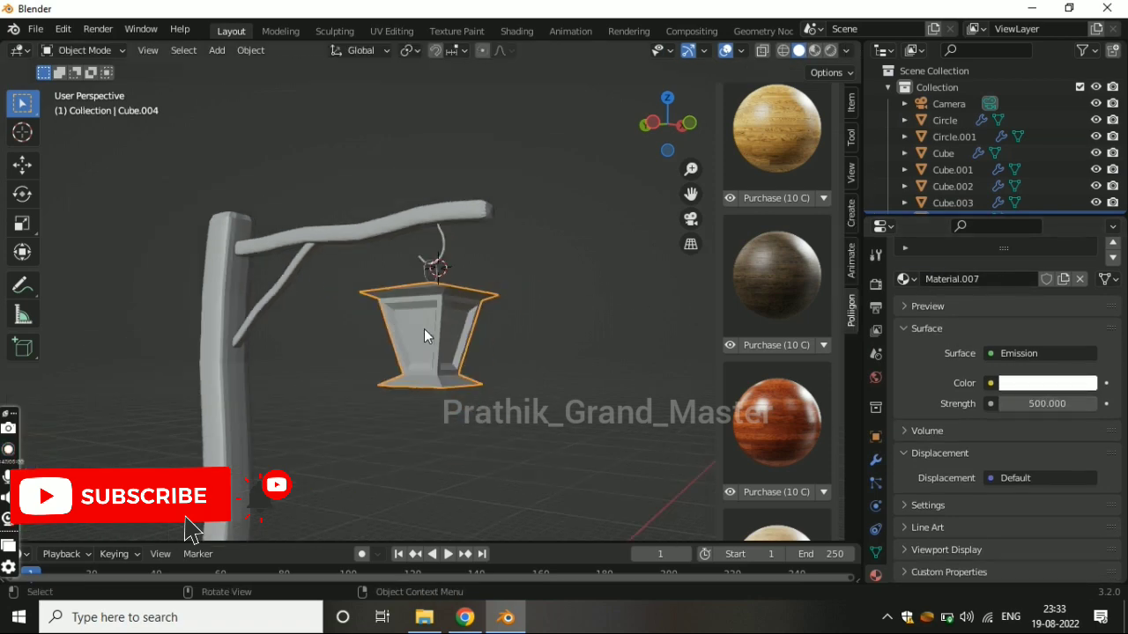
- Select the whole first lamp post with its lantern and shift it along the X axis
{"action": "key", "text": "n"}
{"action": "scroll", "coordinate": [424, 328], "scroll_direction": "down", "scroll_amount": 5}
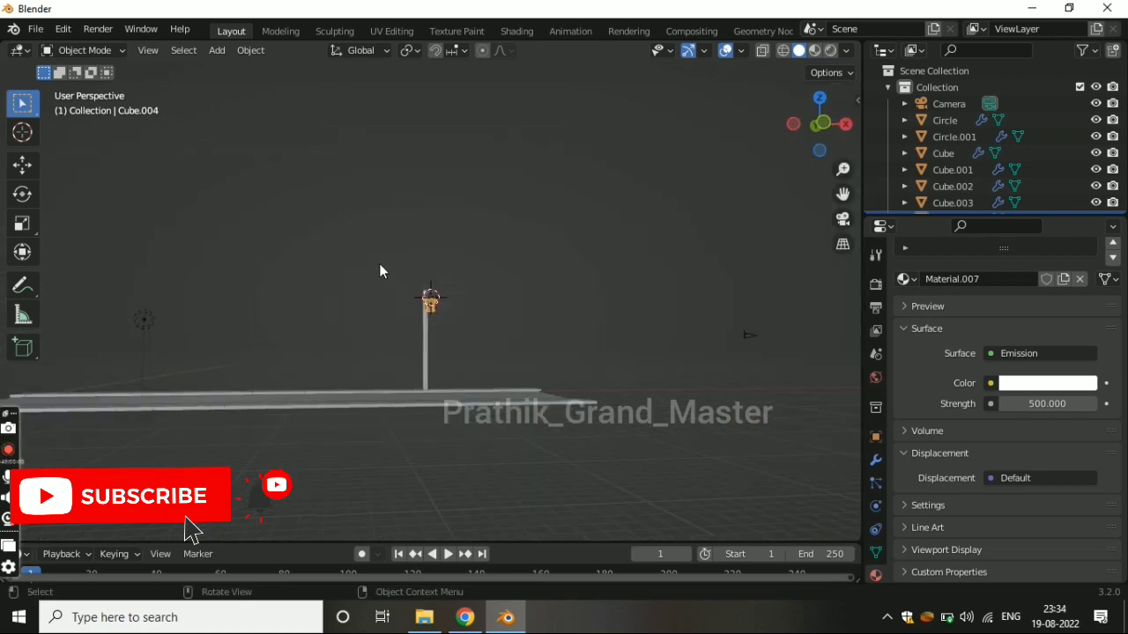
{"action": "left_click_drag", "start_coordinate": [385, 263], "coordinate": [489, 377]}
{"action": "key", "text": "KP_3"}
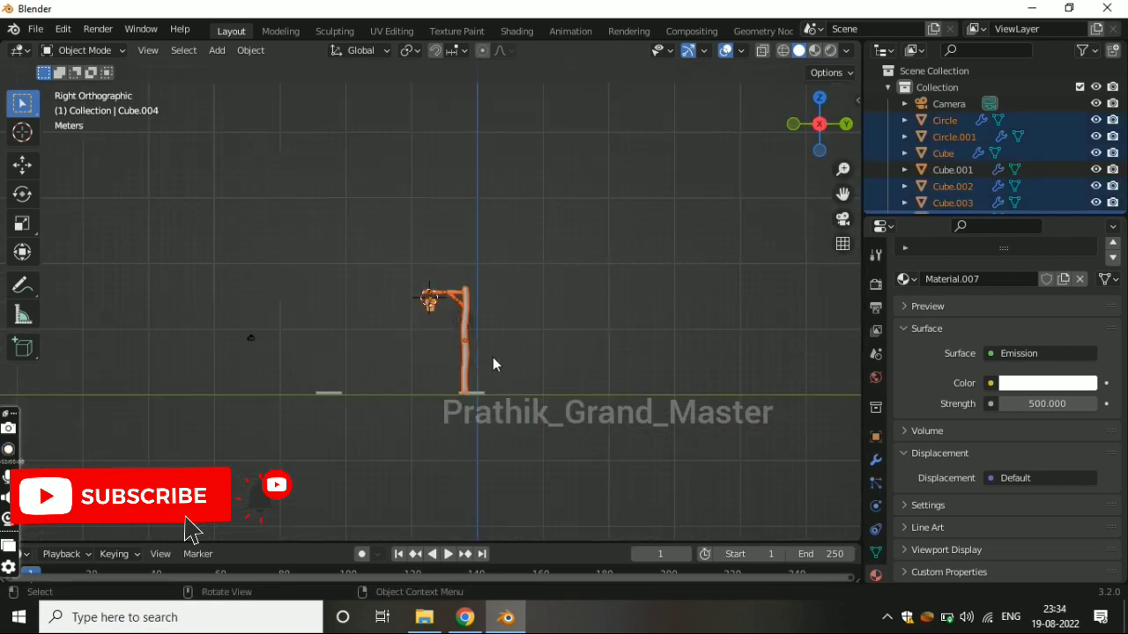
{"action": "key", "text": "KP_4"}
{"action": "key", "text": "KP_1"}
{"action": "middle_click_drag", "start_coordinate": [494, 357], "coordinate": [505, 381]}
{"action": "key", "text": "g"}
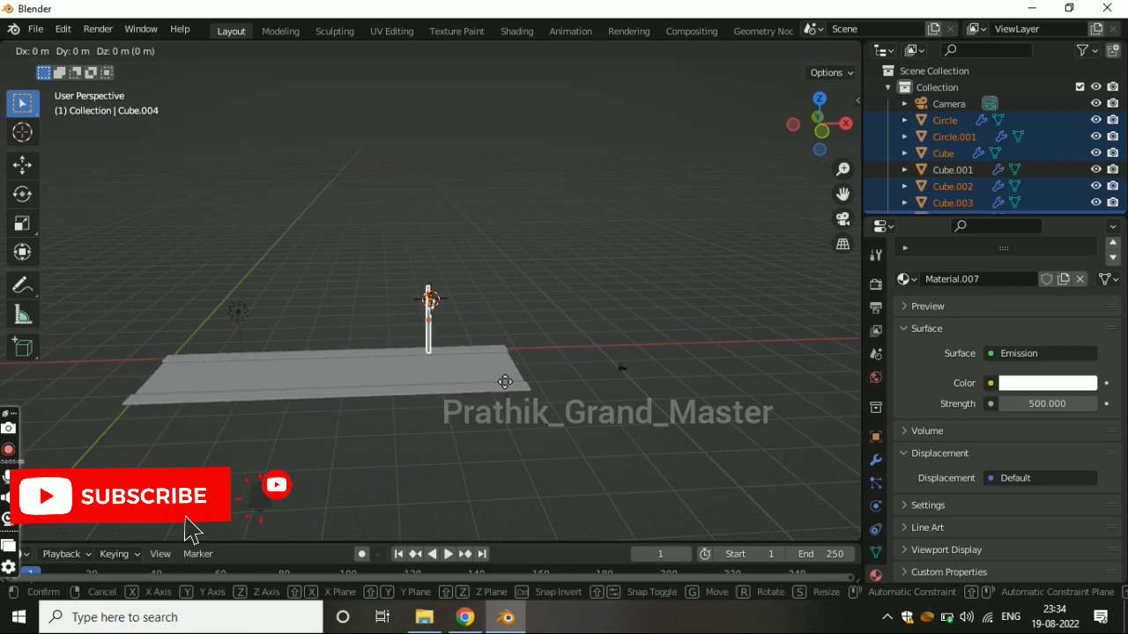
{"action": "key", "text": "x"}
{"action": "left_click", "coordinate": [461, 349]}
- In top view, duplicate the lamp post and rotate the copy around Z to face the other way
{"action": "key", "text": "KP_7"}
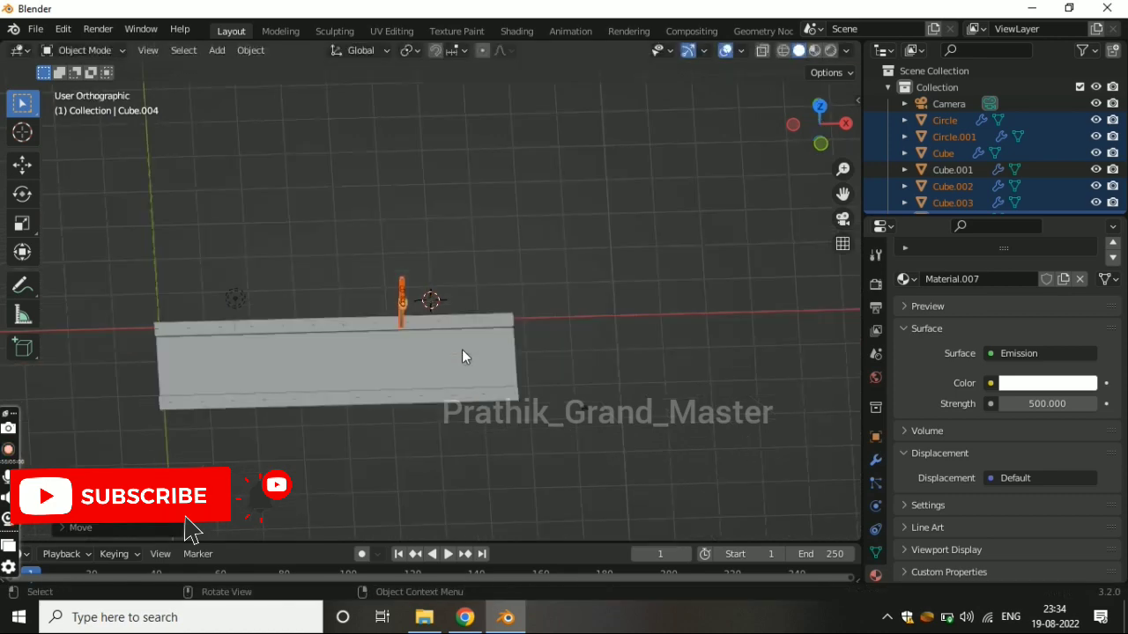
{"action": "scroll", "coordinate": [459, 349], "scroll_direction": "up", "scroll_amount": 2}
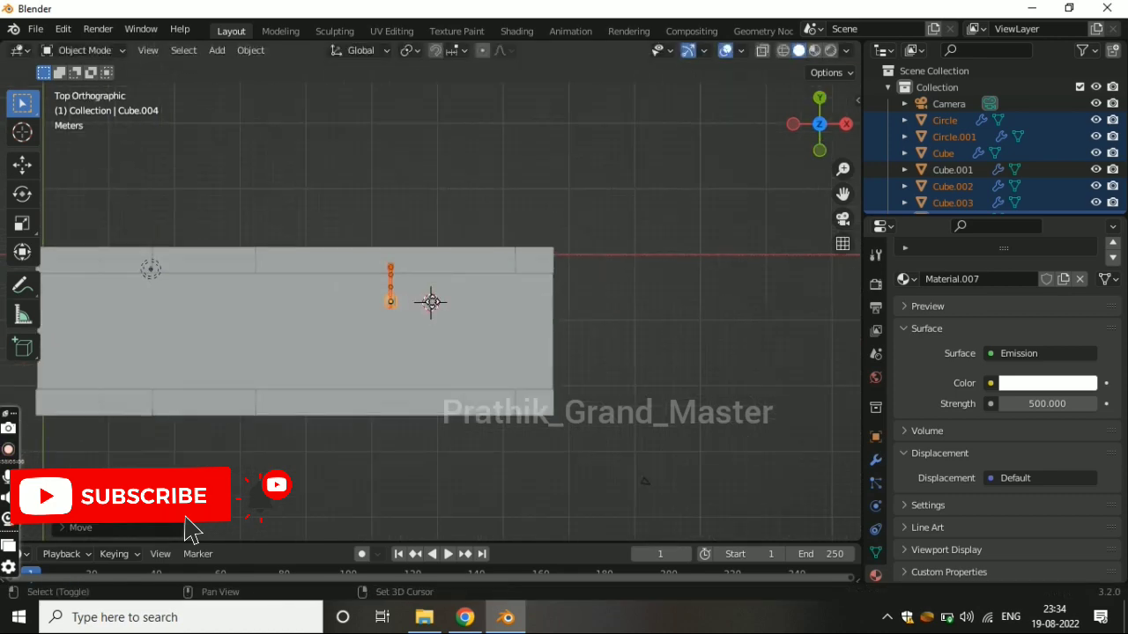
{"action": "key", "text": "shift+d"}
{"action": "key", "text": "r"}
{"action": "key", "text": "z"}
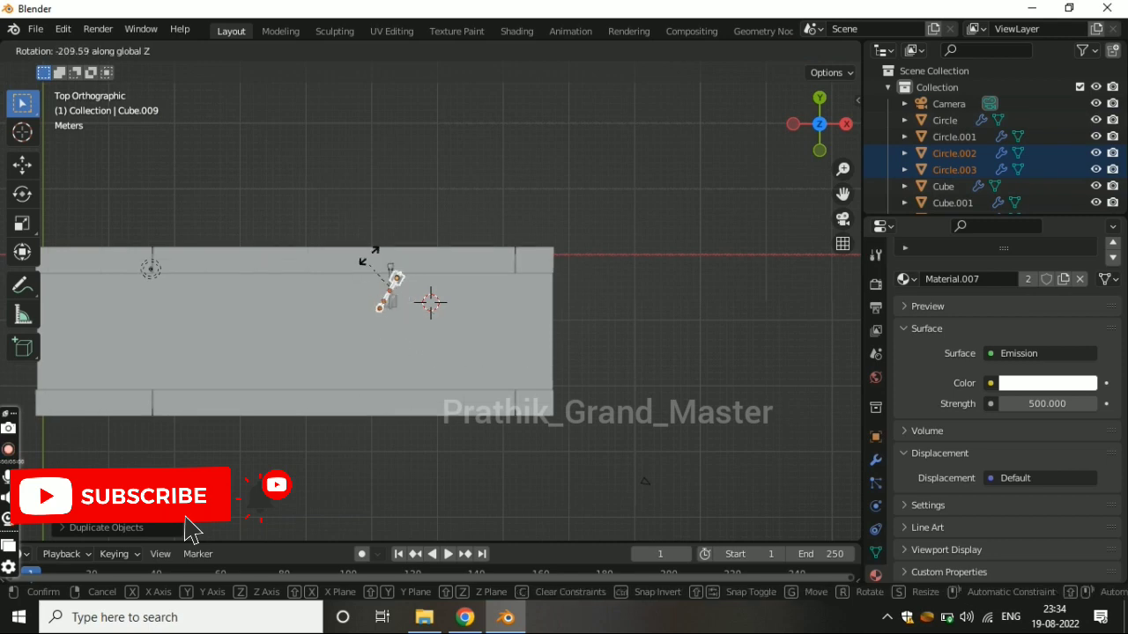
{"action": "left_click", "coordinate": [360, 282]}
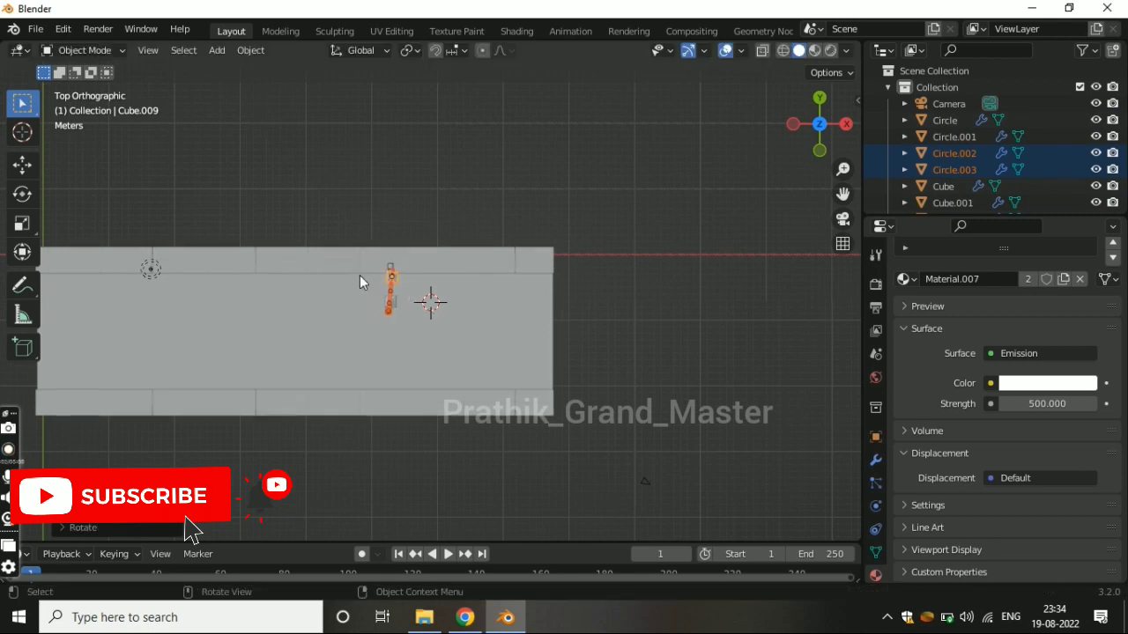
{"action": "key", "text": "shift+d"}
{"action": "key", "text": "r"}
{"action": "key", "text": "Escape"}
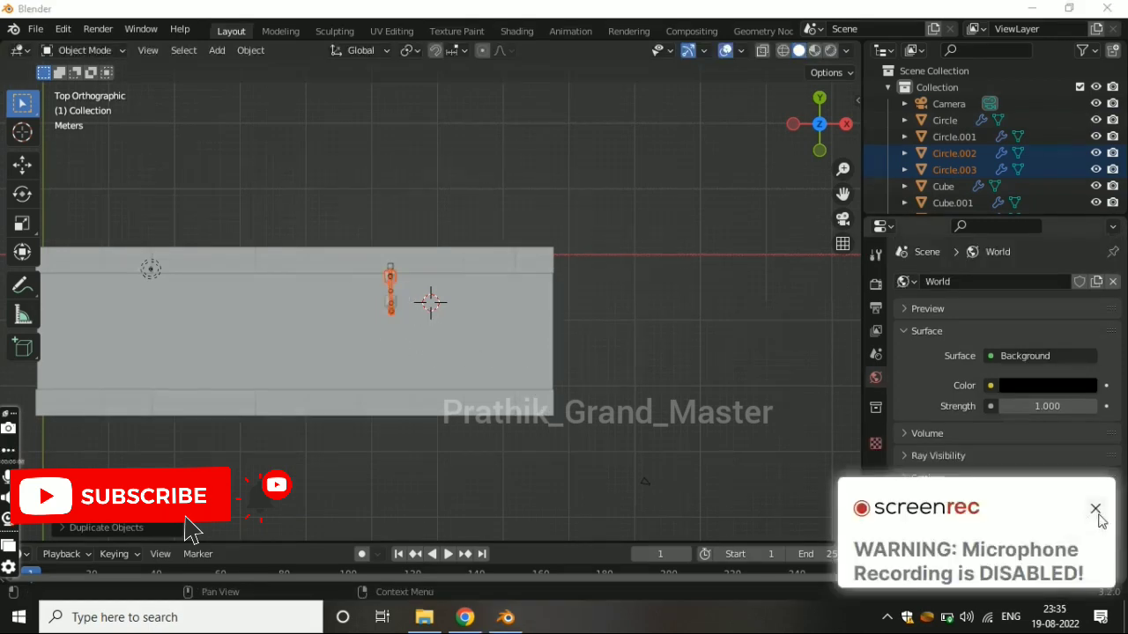
- Move the copied lamp post to the opposite footpath near the road's far end
{"action": "left_click", "coordinate": [1096, 511]}
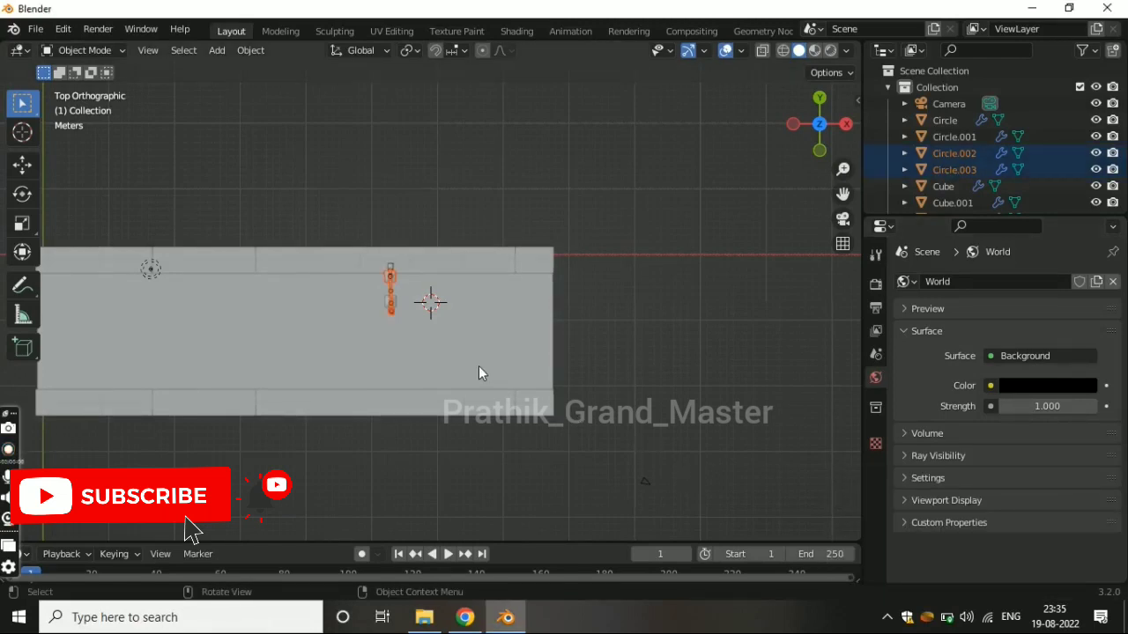
{"action": "key", "text": "g"}
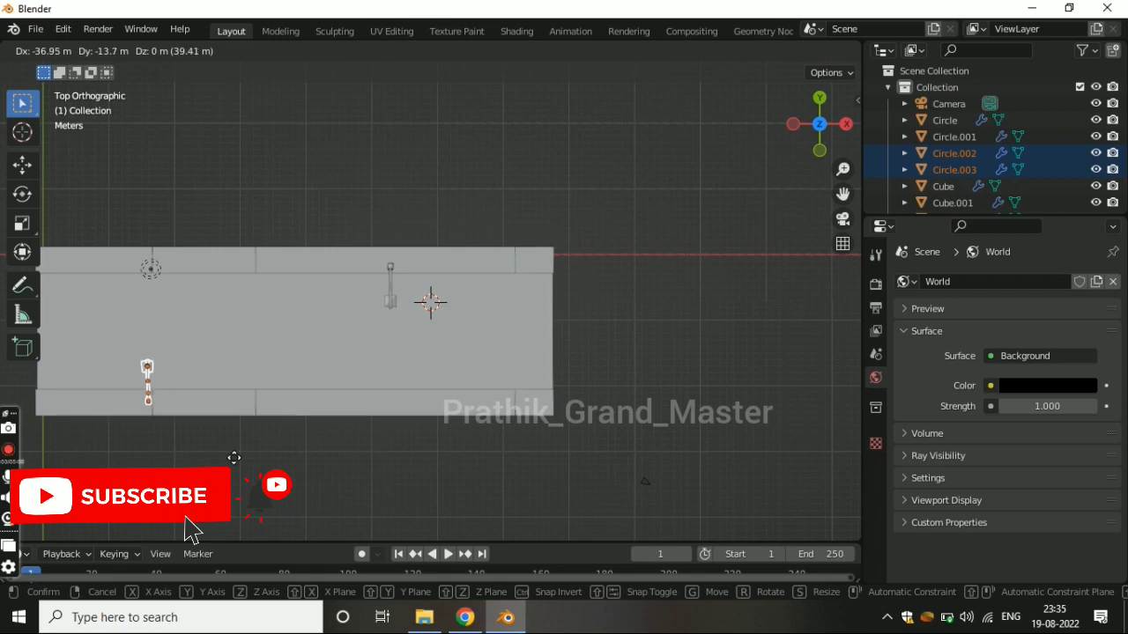
{"action": "left_click", "coordinate": [226, 455]}
{"action": "mouse_move", "coordinate": [366, 436]}
{"action": "middle_mouse_down"}
{"action": "mouse_move", "coordinate": [301, 308]}
{"action": "mouse_move", "coordinate": [296, 260]}
{"action": "middle_mouse_up"}
{"action": "left_click", "coordinate": [727, 51]}
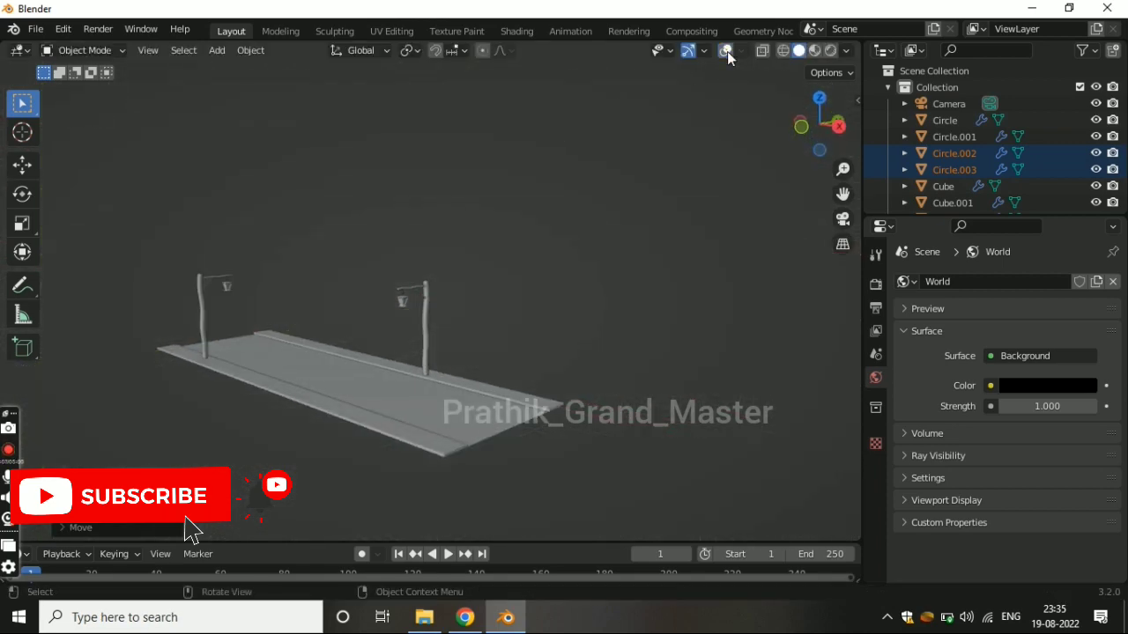
{"action": "mouse_move", "coordinate": [530, 273]}
{"action": "middle_mouse_down"}
{"action": "mouse_move", "coordinate": [626, 261]}
{"action": "mouse_move", "coordinate": [589, 277]}
{"action": "mouse_move", "coordinate": [507, 266]}
{"action": "middle_mouse_up"}
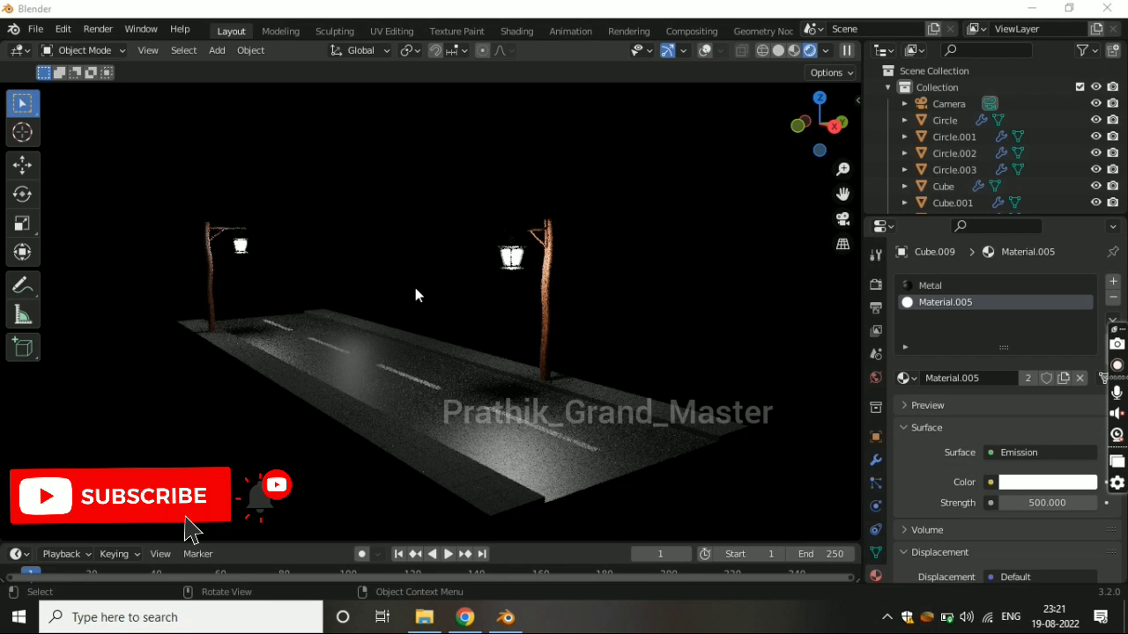
{"action": "key", "text": "z"}
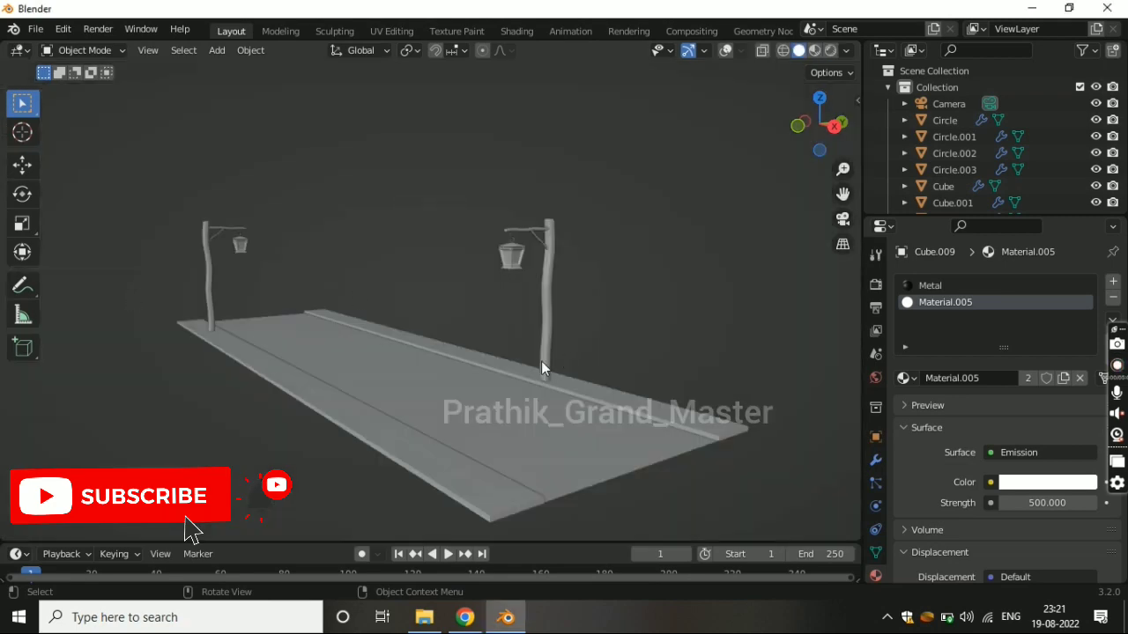